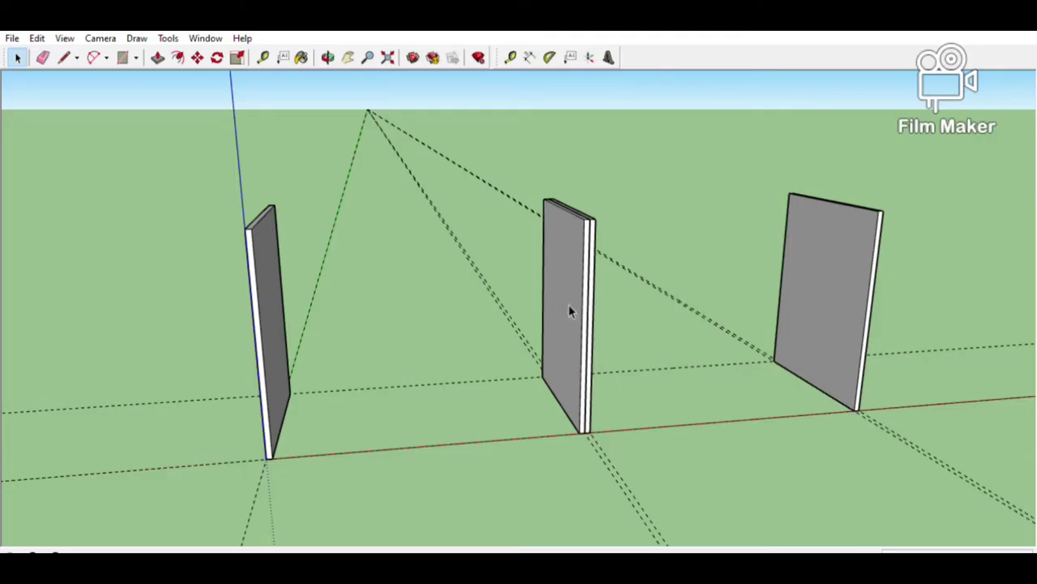
Add a guide between the first side panel and the double divider, and copy the side panel to that guide
{"action": "left_click", "coordinate": [263, 57]}
{"action": "left_click", "coordinate": [275, 481]}
{"action": "left_click", "coordinate": [448, 448]}
{"action": "key", "text": "m"}
{"action": "key", "text": "ctrl"}
{"action": "left_click", "coordinate": [265, 459]}
{"action": "left_click", "coordinate": [434, 445]}
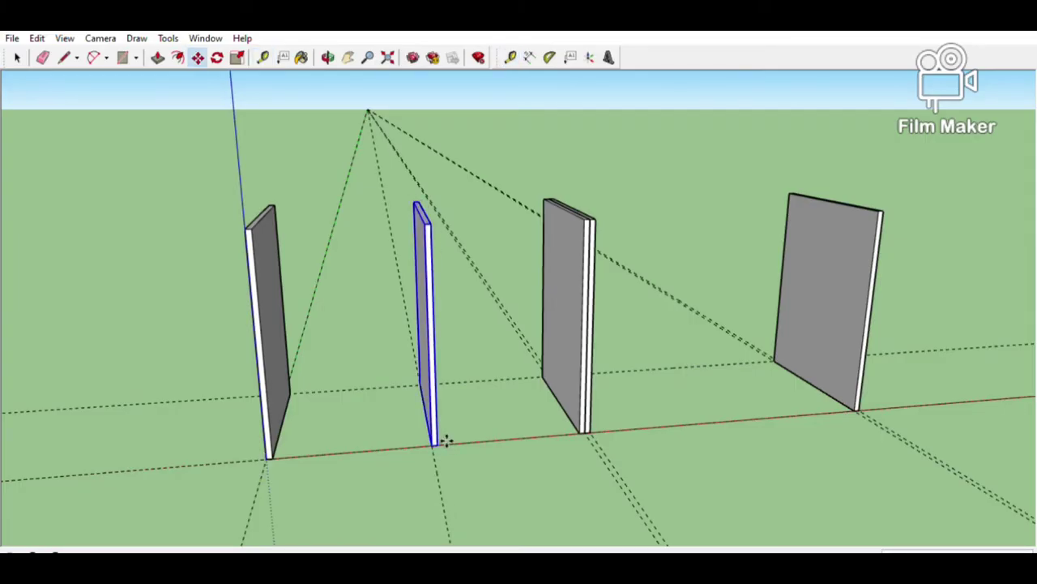
Place another copy of the new divider panel directly against it to form a double divider
{"action": "key", "text": "ctrl"}
{"action": "left_click", "coordinate": [436, 444]}
{"action": "left_click", "coordinate": [379, 450]}
{"action": "scroll", "coordinate": [392, 452], "scroll_direction": "up", "scroll_amount": 6}
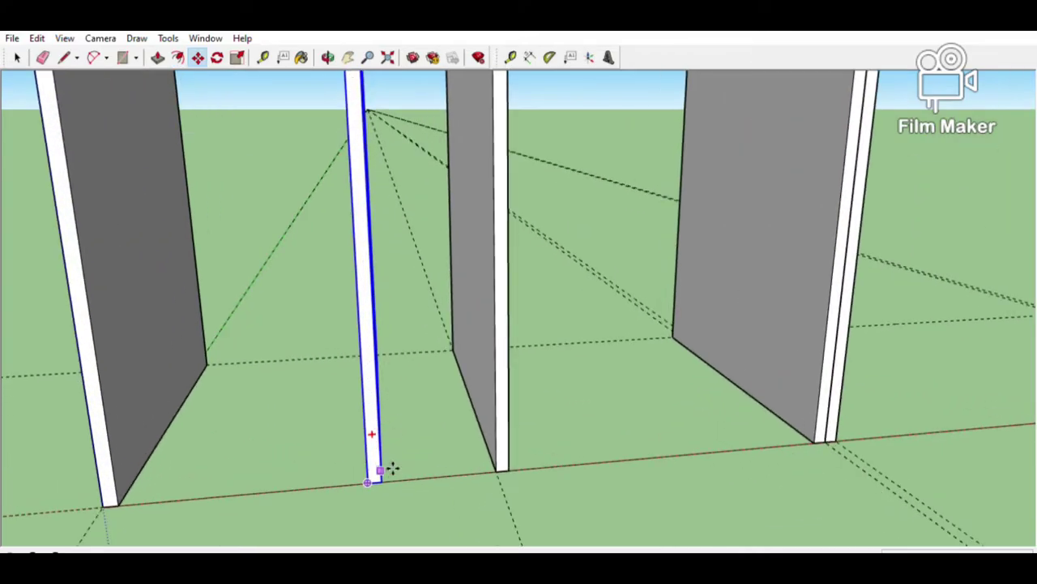
{"action": "left_click", "coordinate": [508, 463]}
{"action": "scroll", "coordinate": [508, 463], "scroll_direction": "down", "scroll_amount": 4}
Delete all construction guides from the model
{"action": "key", "text": "space"}
{"action": "left_click", "coordinate": [377, 327]}
{"action": "left_click", "coordinate": [37, 39]}
{"action": "left_click", "coordinate": [92, 166]}
Draw the bottom panel between the first side panel and the new divider, extrude it to panel thickness, and group it
{"action": "key", "text": "r"}
{"action": "left_click", "coordinate": [324, 405]}
{"action": "left_click", "coordinate": [496, 460]}
{"action": "key", "text": "p"}
{"action": "left_click", "coordinate": [496, 459]}
{"action": "left_click", "coordinate": [479, 424]}
{"action": "key", "text": "space"}
{"action": "left_click", "coordinate": [474, 429]}
{"action": "key", "text": "g"}
Copy the first compartment's bottom panel into the middle compartment, aligned with the dividers
{"action": "key", "text": "m"}
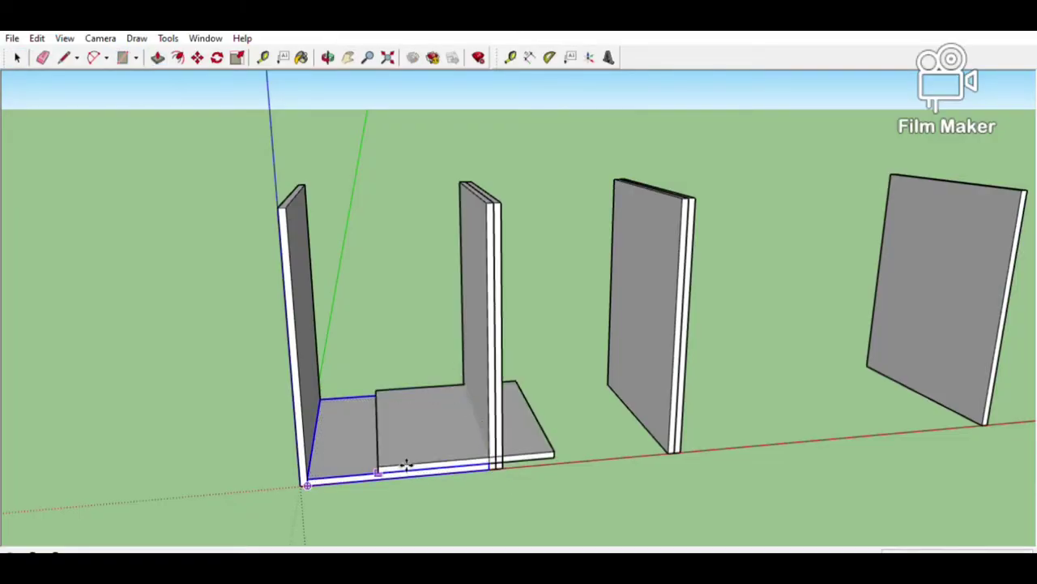
{"action": "left_click", "coordinate": [309, 483]}
{"action": "key", "text": "ctrl"}
{"action": "left_click", "coordinate": [570, 457]}
{"action": "scroll", "coordinate": [570, 457], "scroll_direction": "up", "scroll_amount": 4}
{"action": "left_click", "coordinate": [567, 458]}
{"action": "left_click", "coordinate": [443, 477]}
{"action": "key", "text": "space"}
Draw a bottom rectangle spanning the wide compartment between the double divider and the end panel, and extrude it 18
{"action": "middle_click_drag", "start_coordinate": [835, 288], "coordinate": [271, 314], "text": "shift"}
{"action": "key", "text": "r"}
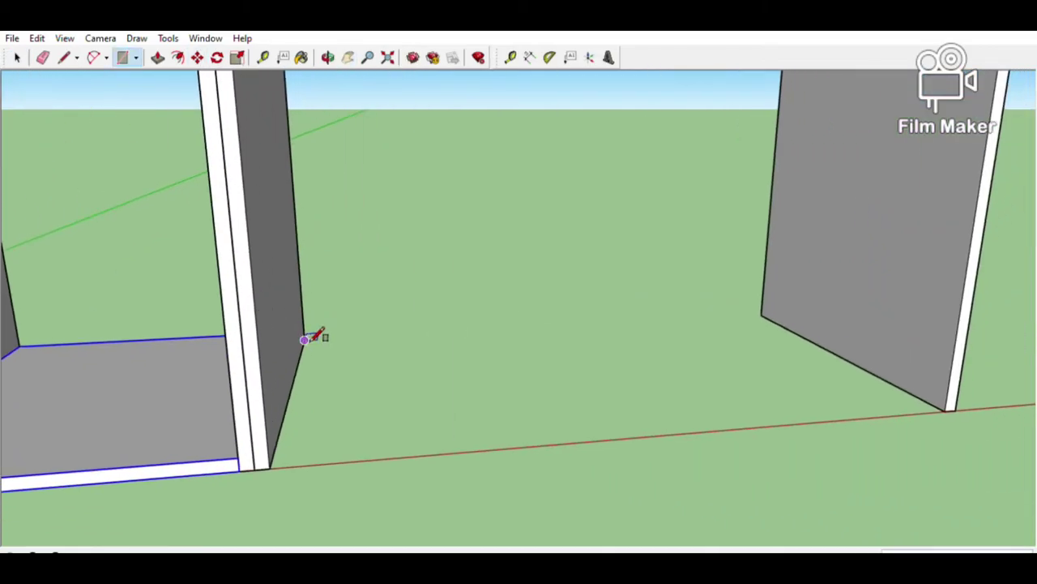
{"action": "left_click", "coordinate": [305, 340]}
{"action": "left_click", "coordinate": [947, 411]}
{"action": "key", "text": "p"}
{"action": "left_click", "coordinate": [846, 399]}
{"action": "type", "text": "18"}
{"action": "key", "text": "Return"}
{"action": "key", "text": "space"}
{"action": "double_click", "coordinate": [828, 370]}
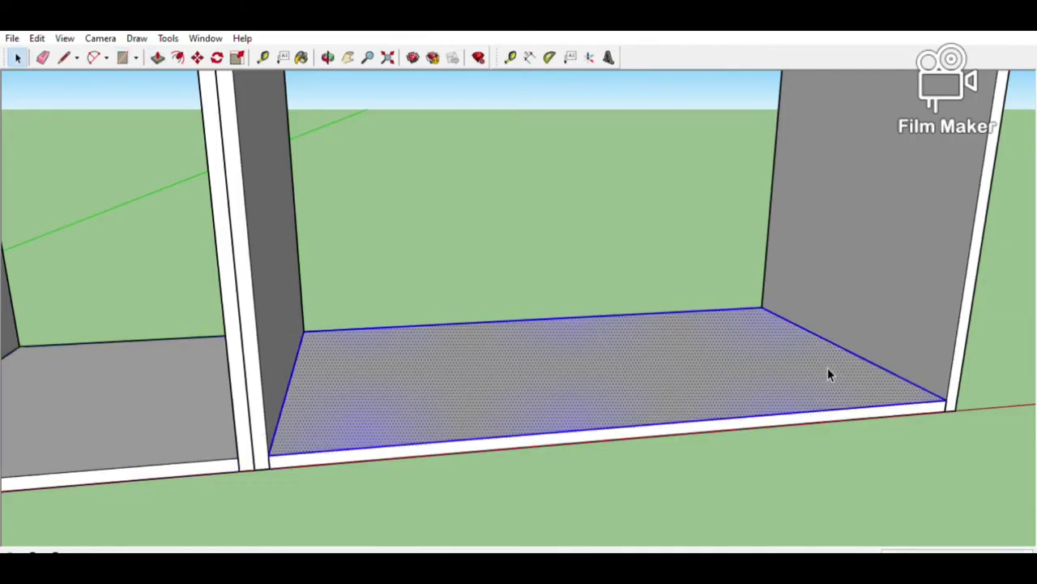
{"action": "left_click", "coordinate": [695, 283]}
Push the front edge of the wide compartment's bottom panel inward by 10
{"action": "scroll", "coordinate": [695, 283], "scroll_direction": "down", "scroll_amount": 3}
{"action": "key", "text": "o"}
{"action": "left_click_drag", "start_coordinate": [909, 232], "coordinate": [398, 165]}
{"action": "key", "text": "h"}
{"action": "left_click_drag", "start_coordinate": [514, 163], "coordinate": [529, 210]}
{"action": "key", "text": "o"}
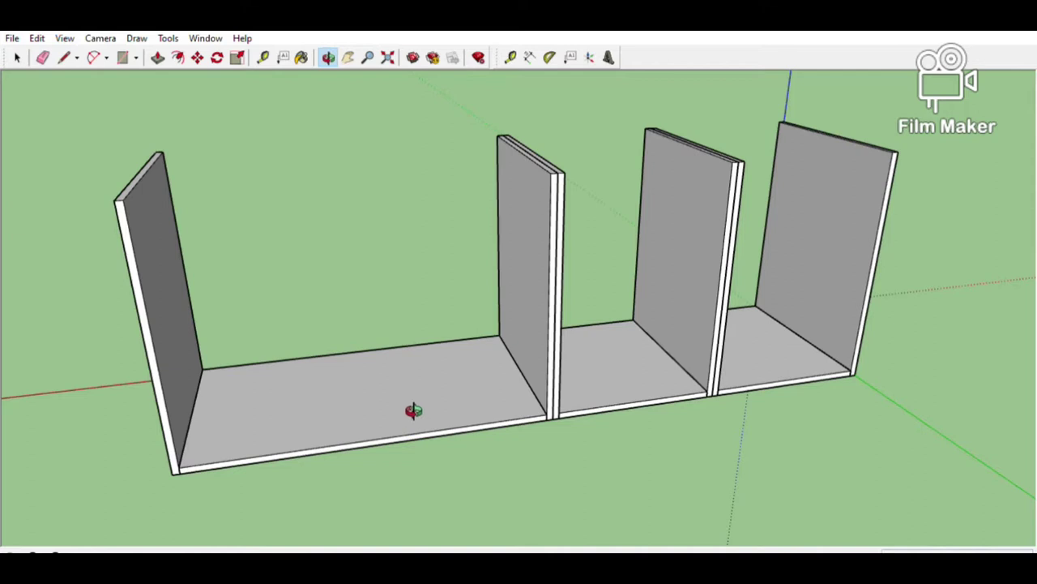
{"action": "left_click_drag", "start_coordinate": [412, 410], "coordinate": [507, 404]}
{"action": "key", "text": "space"}
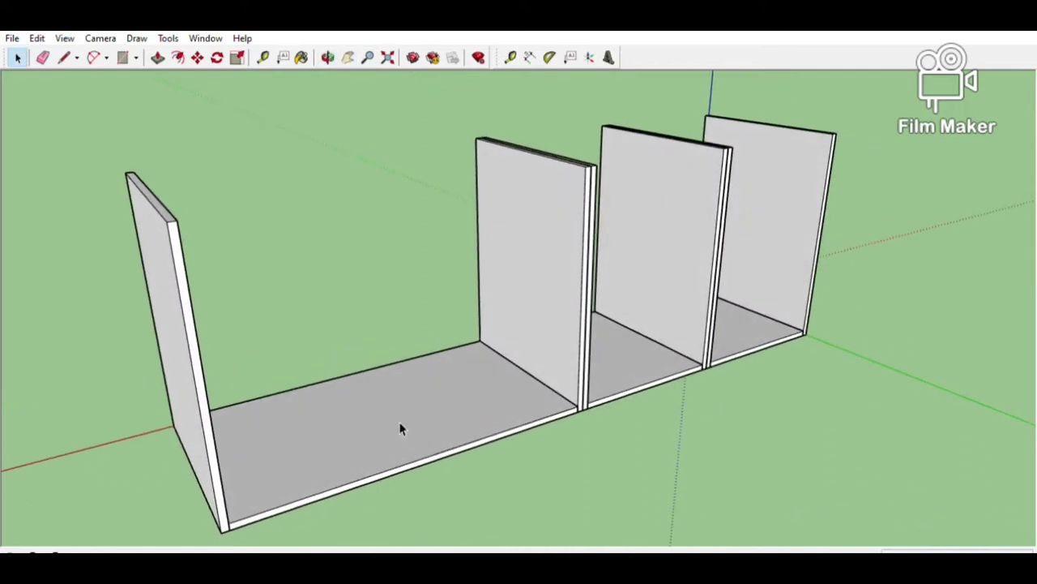
{"action": "double_click", "coordinate": [417, 458]}
{"action": "key", "text": "p"}
{"action": "left_click", "coordinate": [417, 460]}
{"action": "type", "text": "10"}
{"action": "key", "text": "Return"}
{"action": "left_click", "coordinate": [523, 342]}
{"action": "key", "text": "space"}
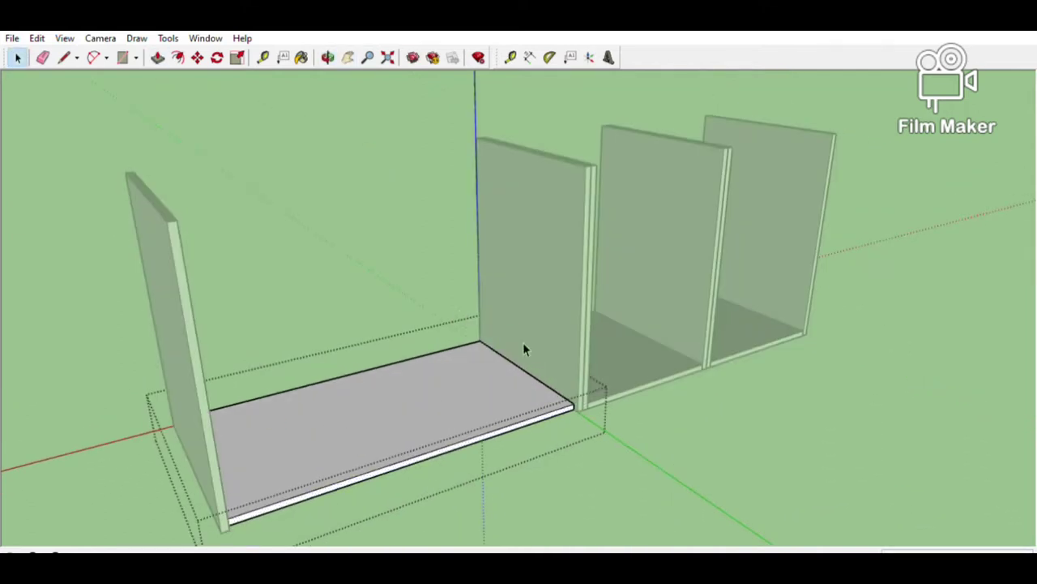
{"action": "left_click", "coordinate": [679, 443]}
Push the front edge of the middle compartment's bottom panel back to match the wide panel's setback
{"action": "double_click", "coordinate": [639, 370]}
{"action": "key", "text": "m"}
{"action": "key", "text": "p"}
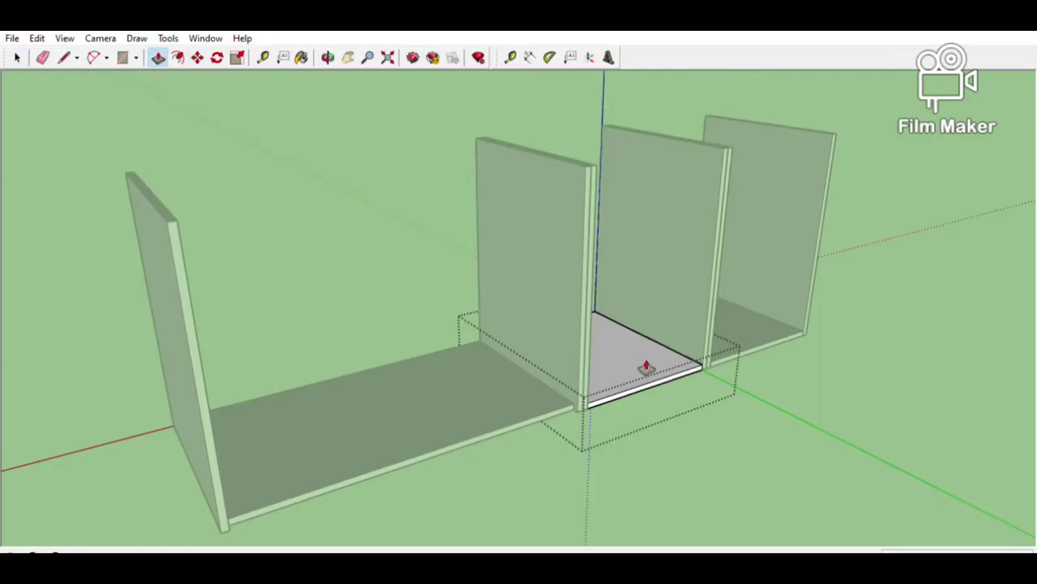
{"action": "left_click", "coordinate": [641, 392]}
{"action": "left_click", "coordinate": [567, 410]}
{"action": "key", "text": "space"}
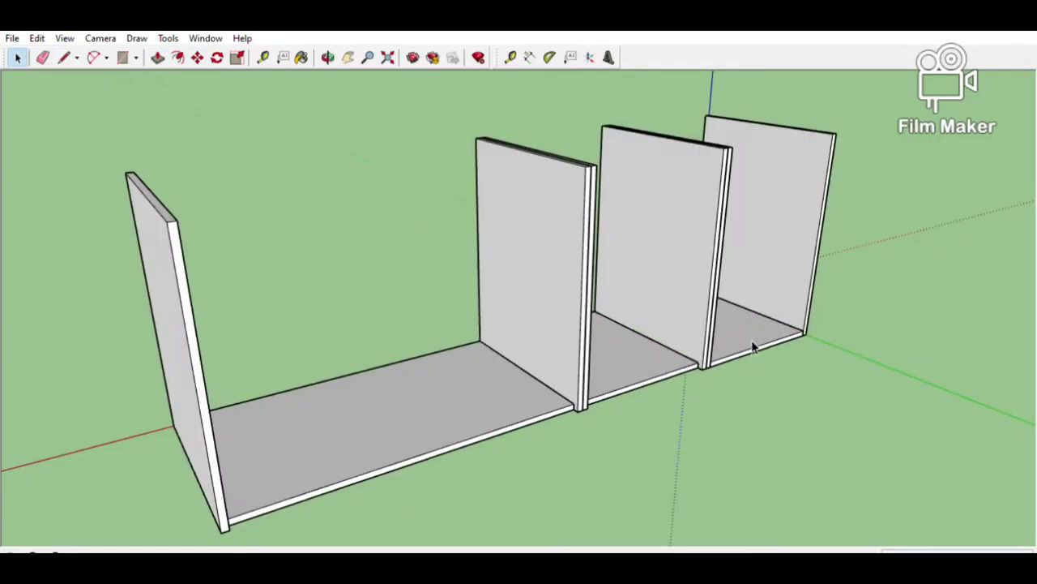
Push the front edge of the first compartment's bottom panel back to align with the neighbouring bottom panel
{"action": "key", "text": "m"}
{"action": "key", "text": "space"}
{"action": "key", "text": "m"}
{"action": "left_click", "coordinate": [755, 349]}
{"action": "key", "text": "space"}
{"action": "key", "text": "p"}
{"action": "left_click", "coordinate": [748, 352]}
{"action": "left_click", "coordinate": [683, 366]}
{"action": "key", "text": "space"}
{"action": "left_click", "coordinate": [638, 409]}
Draw the front rail's end profile at the middle compartment's upper front corner and extrude it to the opposite divider
{"action": "middle_click_drag", "start_coordinate": [687, 373], "coordinate": [676, 259]}
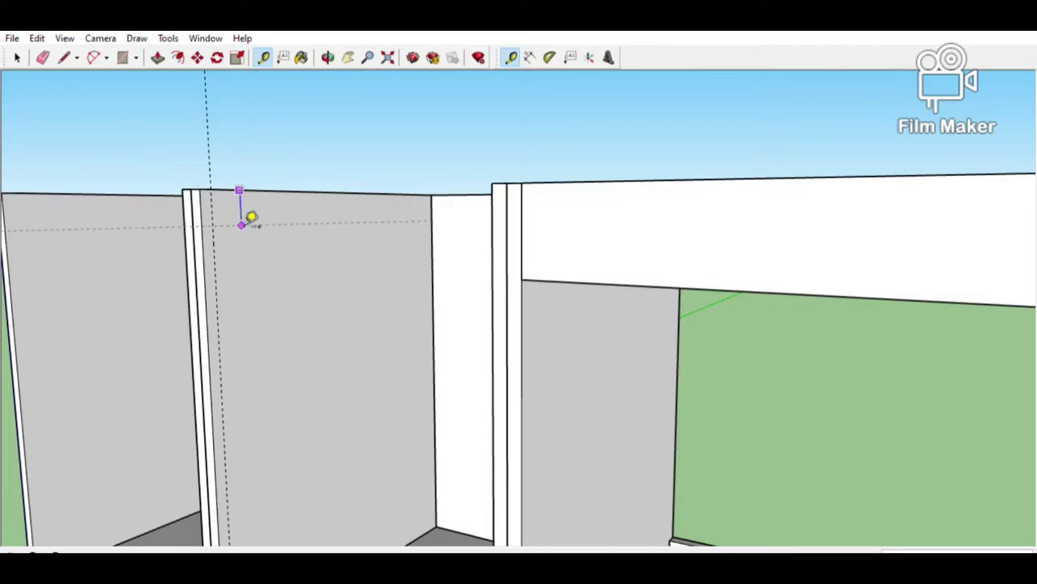
{"action": "key", "text": "r"}
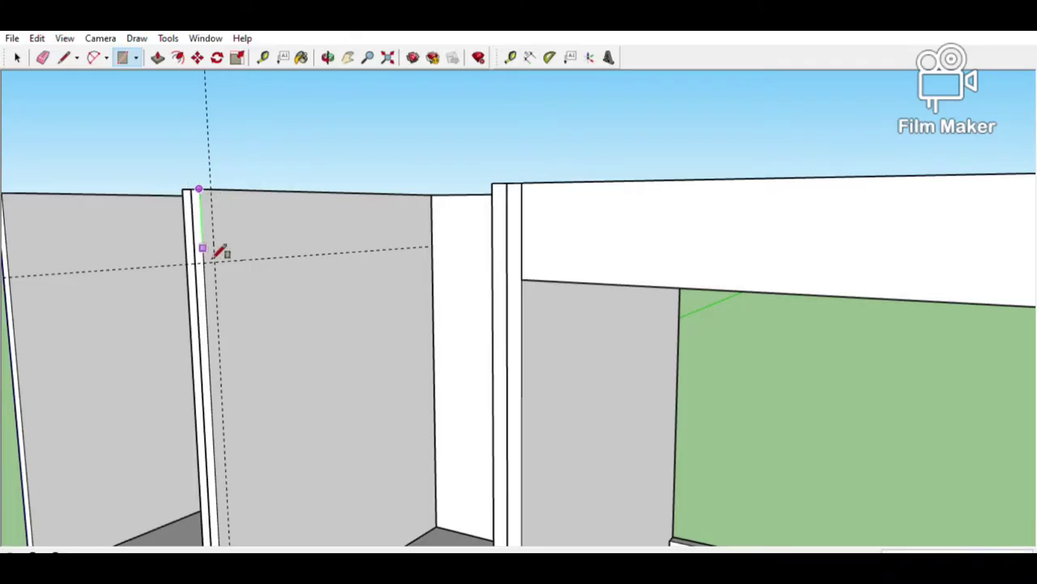
{"action": "left_click", "coordinate": [214, 262]}
{"action": "key", "text": "p"}
{"action": "left_click", "coordinate": [210, 237]}
{"action": "left_click", "coordinate": [497, 332]}
{"action": "key", "text": "space"}
Lay out guides at the first compartment's upper front corner, draw the rail profile, and extrude it across to the divider
{"action": "scroll", "coordinate": [496, 330], "scroll_direction": "down", "scroll_amount": 1}
{"action": "key", "text": "t"}
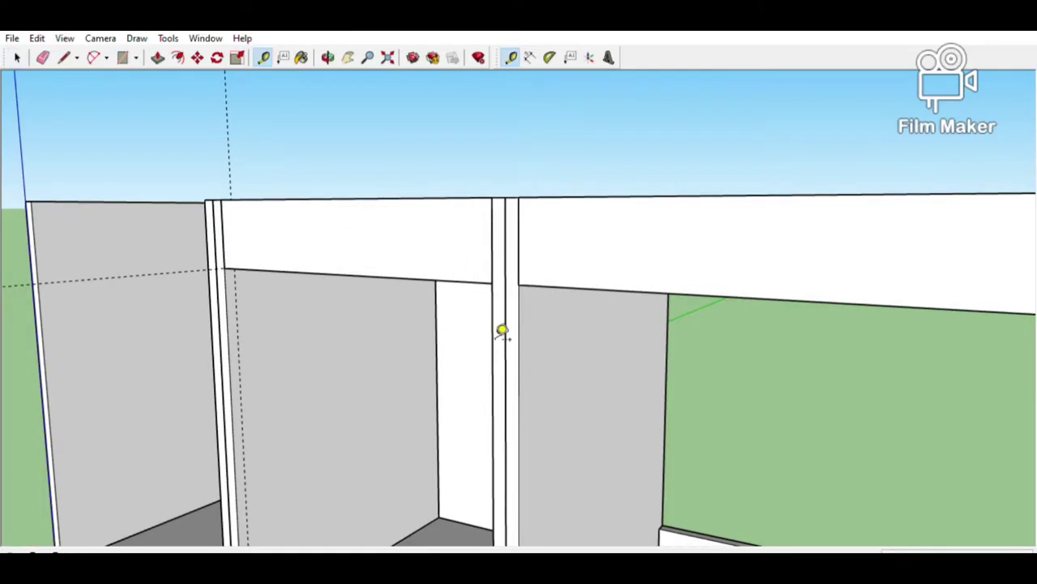
{"action": "left_click", "coordinate": [88, 255]}
{"action": "key", "text": "r"}
{"action": "key", "text": "space"}
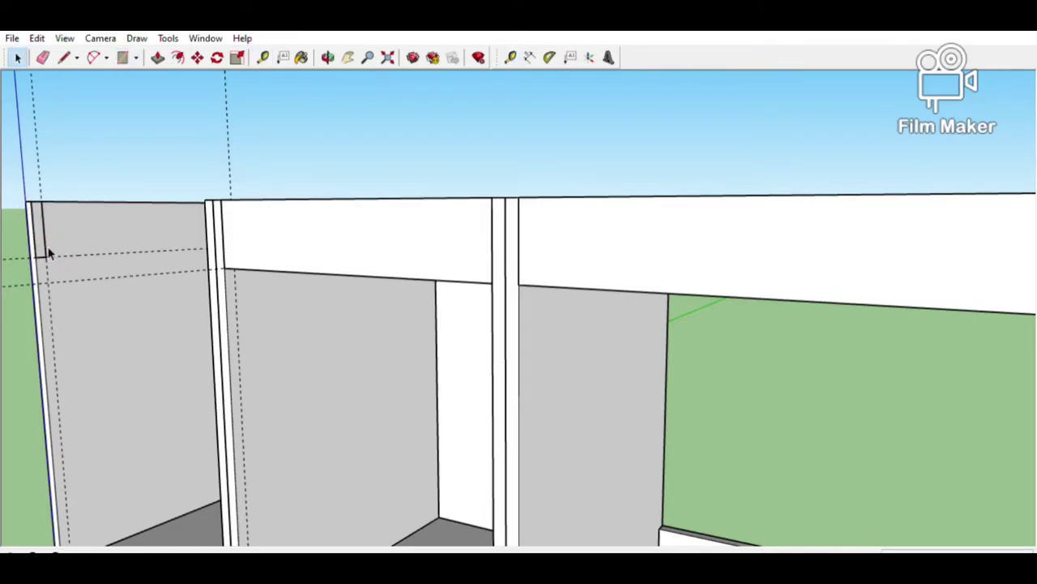
{"action": "key", "text": "p"}
{"action": "left_click", "coordinate": [41, 242]}
{"action": "left_click", "coordinate": [211, 276]}
{"action": "key", "text": "space"}
{"action": "left_click", "coordinate": [186, 224]}
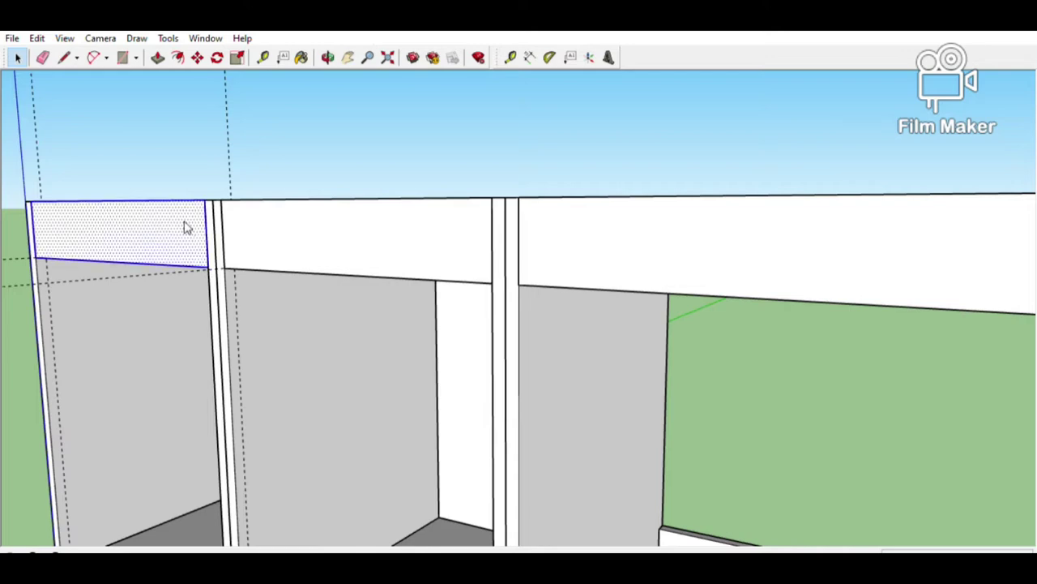
Clear the construction guides left over from laying out the front rails
{"action": "left_click", "coordinate": [313, 240]}
{"action": "scroll", "coordinate": [352, 381], "scroll_direction": "down", "scroll_amount": 5}
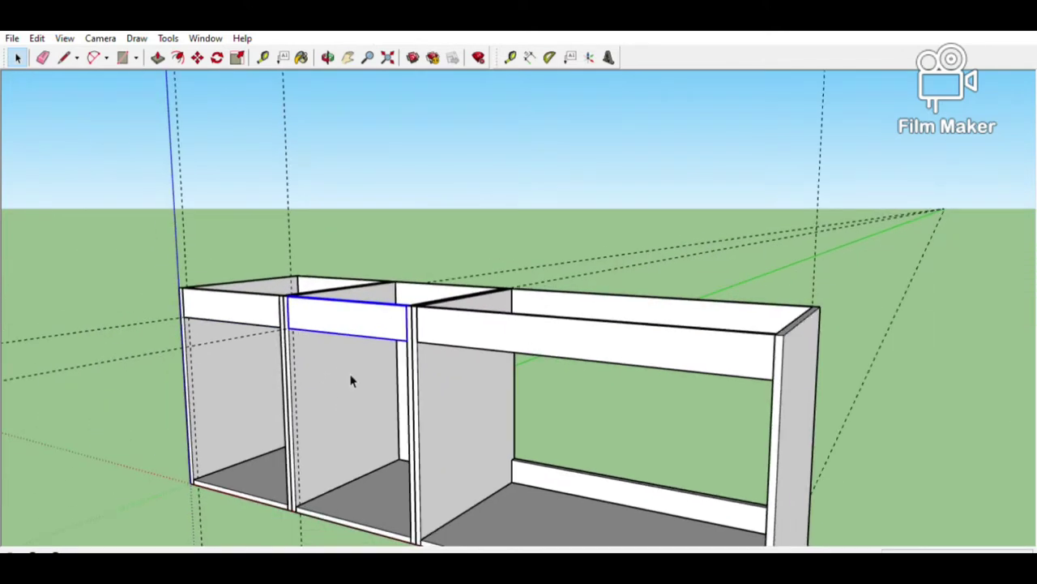
{"action": "left_click", "coordinate": [68, 162]}
{"action": "left_click", "coordinate": [239, 244]}
Draw a door rectangle over the full front of the first compartment and extrude it 18
{"action": "key", "text": "o"}
{"action": "left_click_drag", "start_coordinate": [246, 297], "coordinate": [429, 299]}
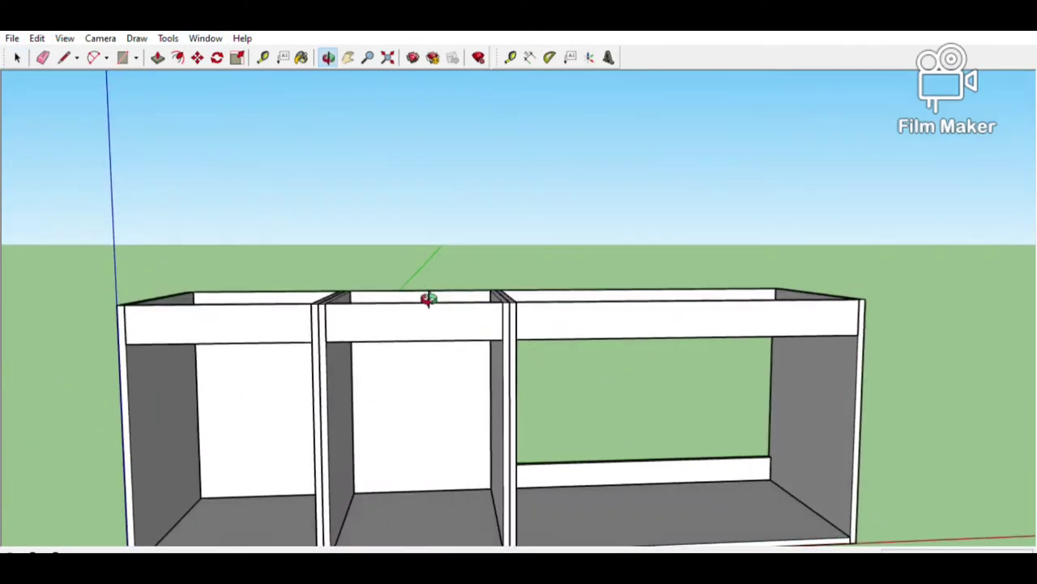
{"action": "scroll", "coordinate": [428, 299], "scroll_direction": "down", "scroll_amount": 3}
{"action": "middle_click_drag", "start_coordinate": [450, 371], "coordinate": [326, 345]}
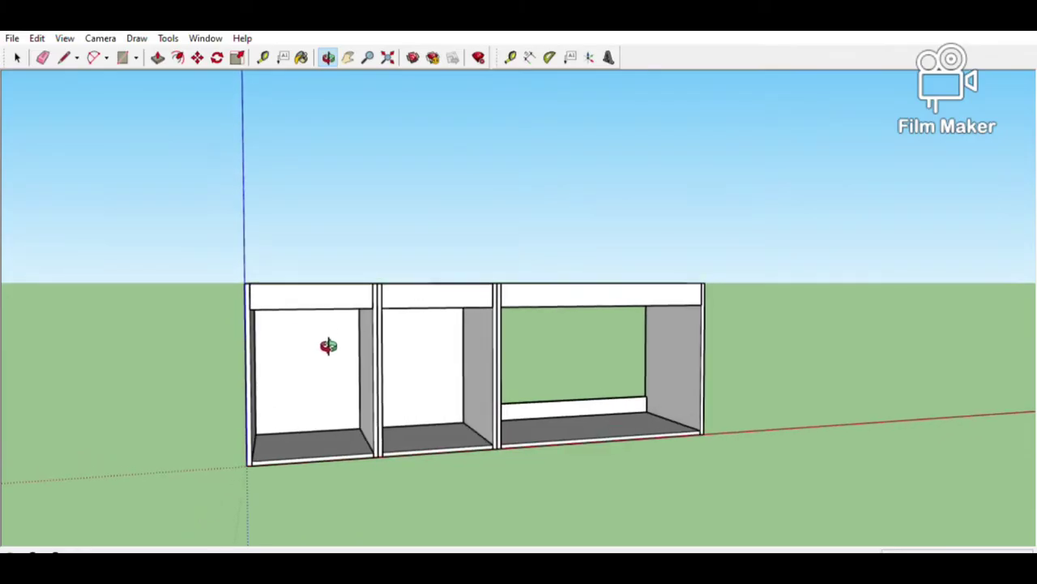
{"action": "scroll", "coordinate": [328, 345], "scroll_direction": "up", "scroll_amount": 4}
{"action": "left_click_drag", "start_coordinate": [314, 412], "coordinate": [369, 370]}
{"action": "key", "text": "r"}
{"action": "left_click", "coordinate": [525, 510]}
{"action": "left_click", "coordinate": [265, 131]}
{"action": "key", "text": "p"}
{"action": "left_click", "coordinate": [308, 146]}
{"action": "type", "text": "18"}
{"action": "key", "text": "Return"}
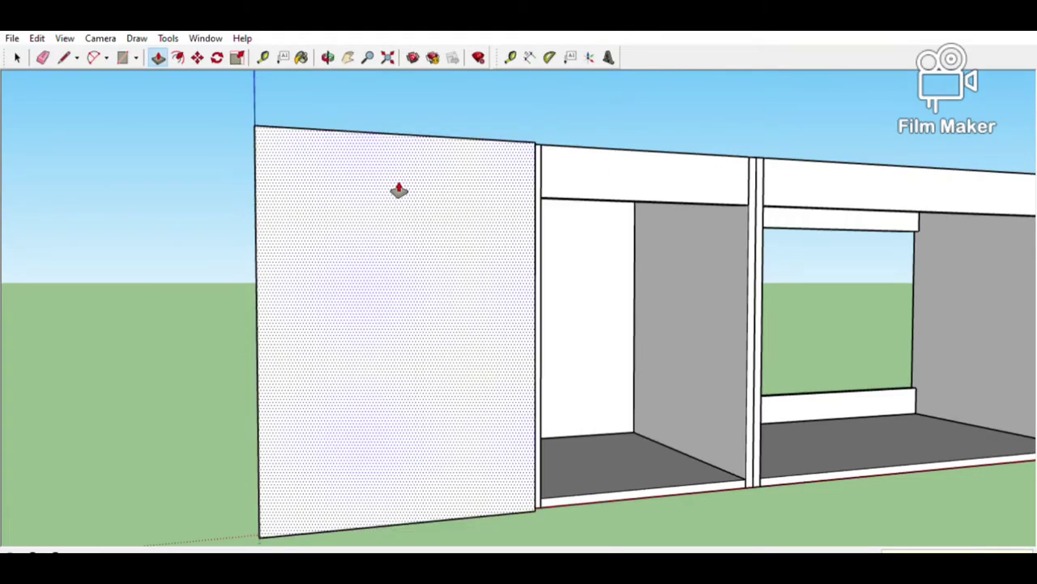
Move the first compartment's door panel outward by 18 and group all of its geometry
{"action": "key", "text": "space"}
{"action": "triple_click", "coordinate": [396, 199]}
{"action": "left_click", "coordinate": [451, 330]}
{"action": "left_click_drag", "start_coordinate": [605, 101], "coordinate": [614, 175]}
{"action": "middle_click_drag", "start_coordinate": [614, 175], "coordinate": [375, 339]}
{"action": "double_click", "coordinate": [372, 310]}
{"action": "key", "text": "Escape"}
{"action": "left_click", "coordinate": [371, 314]}
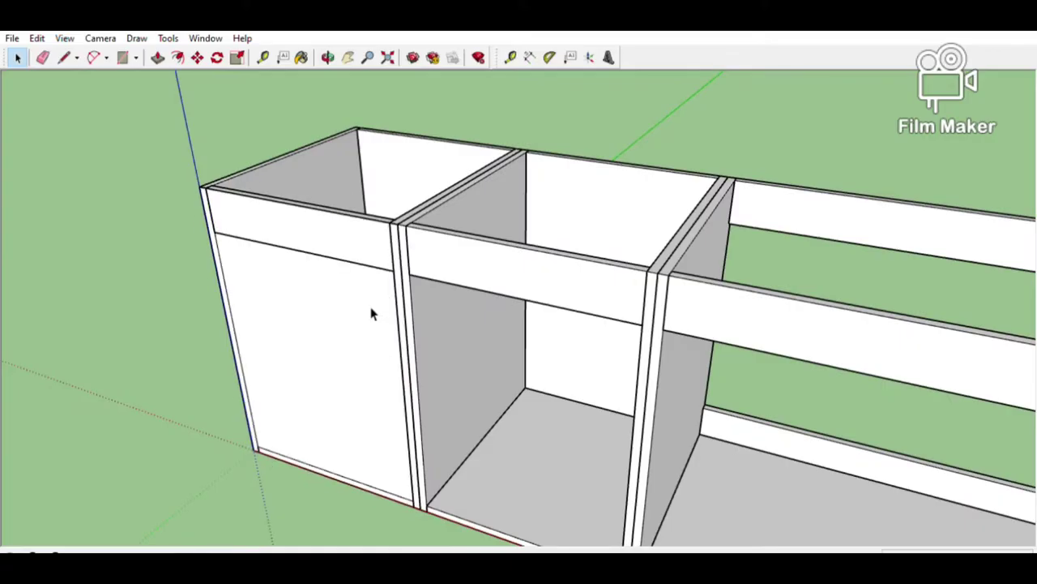
{"action": "key", "text": "m"}
{"action": "left_click", "coordinate": [384, 259]}
{"action": "type", "text": "18"}
{"action": "key", "text": "Return"}
{"action": "key", "text": "space"}
{"action": "triple_click", "coordinate": [263, 323]}
{"action": "key", "text": "ctrl+g"}
Copy the grouped door and place the copy over the front of the middle compartment
{"action": "left_click", "coordinate": [190, 192]}
{"action": "left_click", "coordinate": [233, 223]}
{"action": "key", "text": "ctrl+c"}
{"action": "key", "text": "ctrl+v"}
{"action": "left_click", "coordinate": [422, 481]}
{"action": "left_click", "coordinate": [652, 236]}
{"action": "left_click", "coordinate": [656, 274]}
{"action": "key", "text": "space"}
Add a vertical guide dividing the front of the wide compartment into two door openings
{"action": "scroll", "coordinate": [697, 294], "scroll_direction": "down", "scroll_amount": 3}
{"action": "key", "text": "h"}
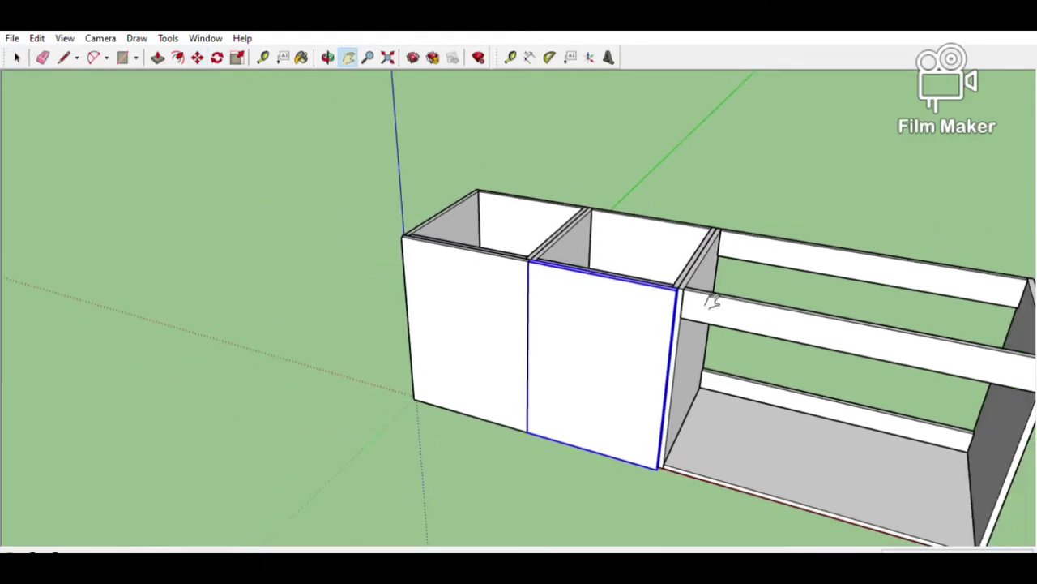
{"action": "left_click_drag", "start_coordinate": [608, 283], "coordinate": [583, 257]}
{"action": "scroll", "coordinate": [583, 256], "scroll_direction": "up", "scroll_amount": 3}
{"action": "key", "text": "t"}
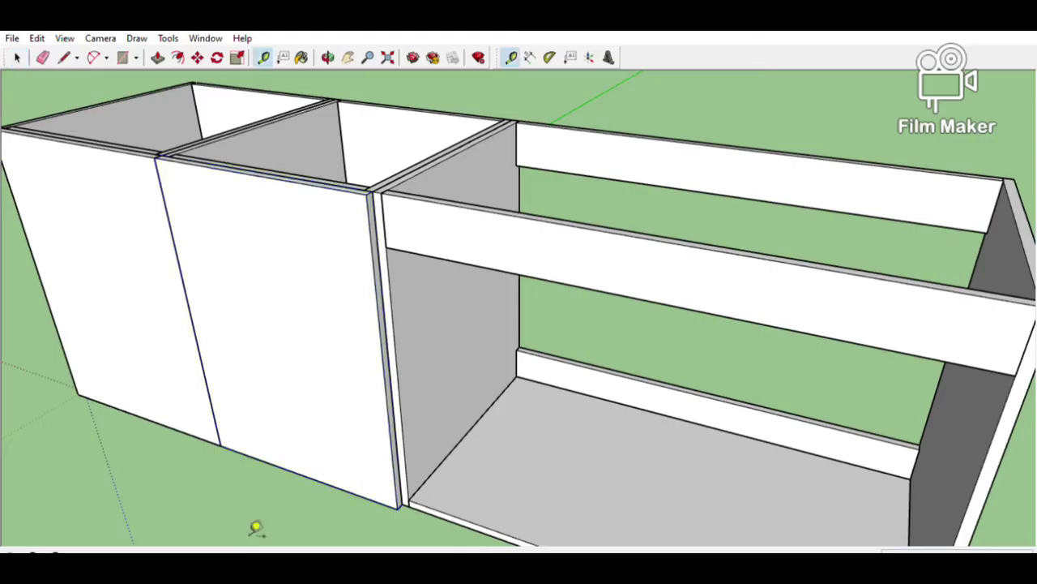
{"action": "left_click", "coordinate": [381, 280]}
{"action": "left_click", "coordinate": [1023, 423]}
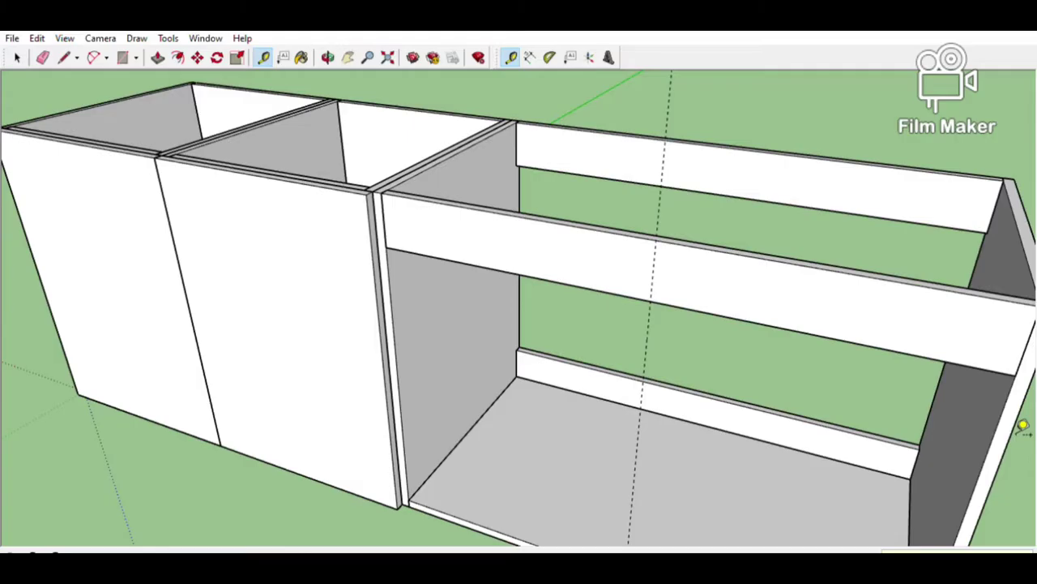
Paste a third door beside the middle one and align its upper corner with the vertical guide
{"action": "left_click", "coordinate": [181, 275]}
{"action": "key", "text": "space"}
{"action": "key", "text": "ctrl+v"}
{"action": "left_click", "coordinate": [390, 530]}
{"action": "key", "text": "m"}
{"action": "left_click", "coordinate": [660, 259]}
{"action": "left_click", "coordinate": [658, 236]}
{"action": "key", "text": "space"}
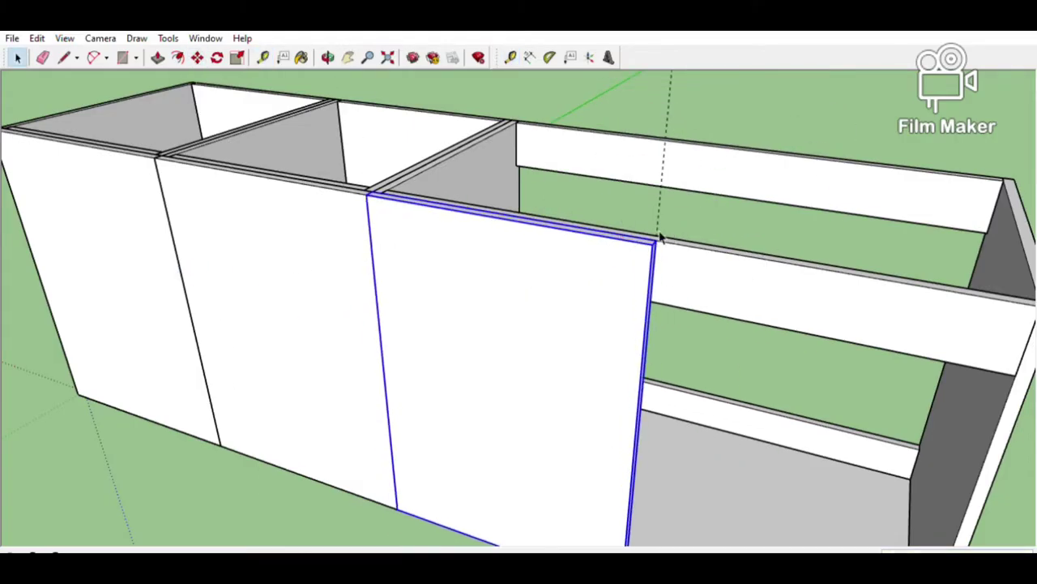
Paste a fourth door over the remaining half of the wide compartment, reaching the end panel
{"action": "scroll", "coordinate": [713, 261], "scroll_direction": "down", "scroll_amount": 2}
{"action": "key", "text": "ctrl+v"}
{"action": "left_click", "coordinate": [875, 296]}
{"action": "middle_click_drag", "start_coordinate": [880, 289], "coordinate": [681, 297]}
{"action": "left_click", "coordinate": [521, 325]}
{"action": "key", "text": "space"}
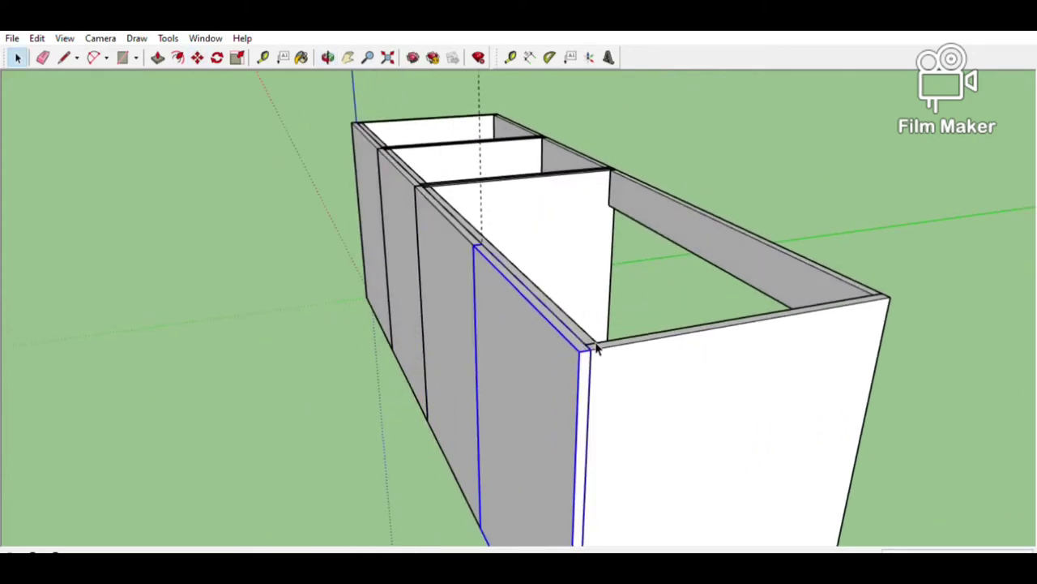
{"action": "left_click", "coordinate": [285, 343]}
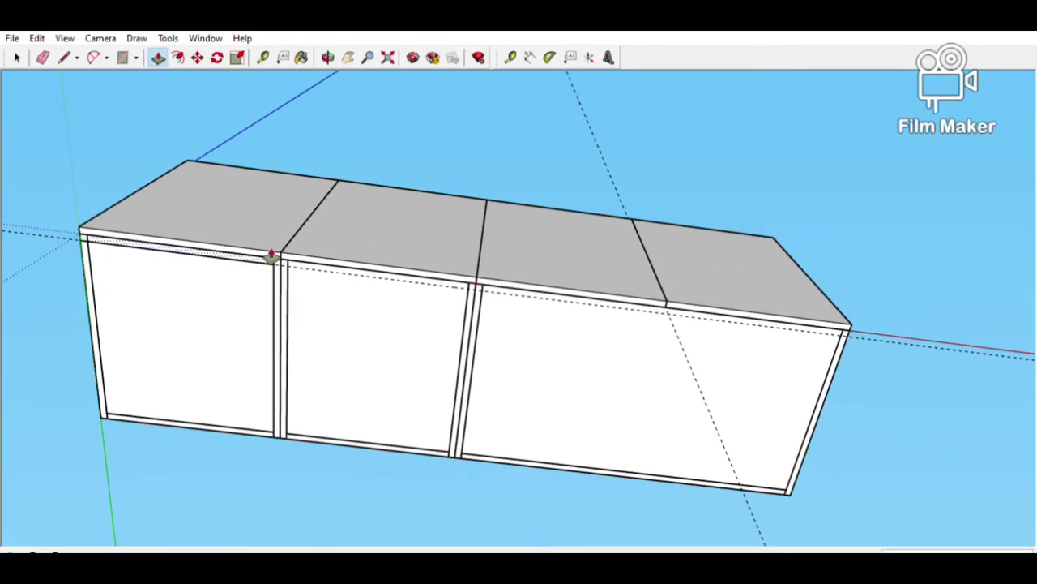
Extrude the base strip downward along the whole front of the cabinet's underside
{"action": "left_click", "coordinate": [272, 255]}
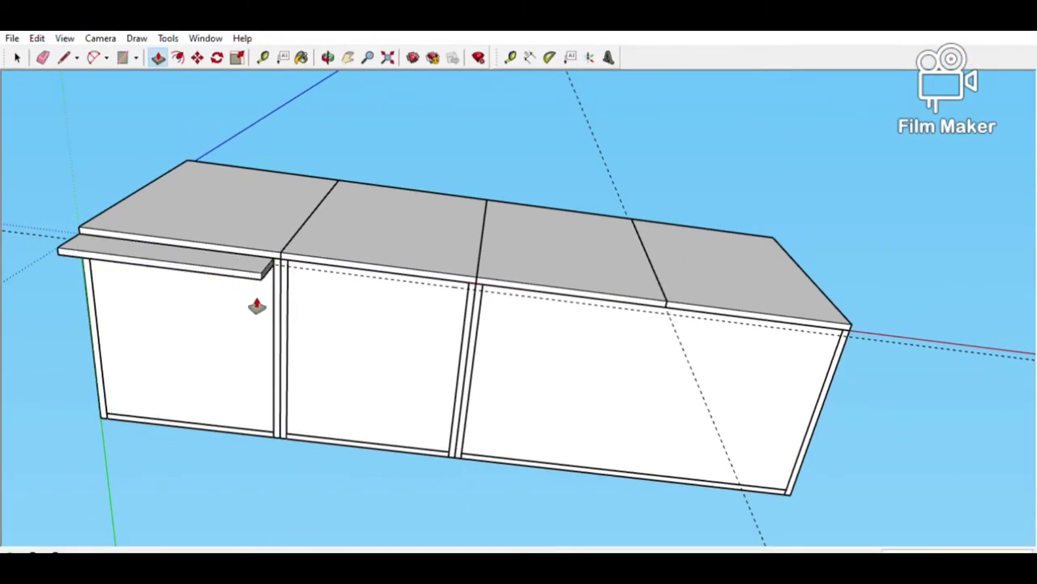
{"action": "left_click", "coordinate": [816, 434]}
{"action": "key", "text": "space"}
{"action": "key", "text": "o"}
{"action": "left_click_drag", "start_coordinate": [752, 264], "coordinate": [600, 480]}
{"action": "key", "text": "space"}
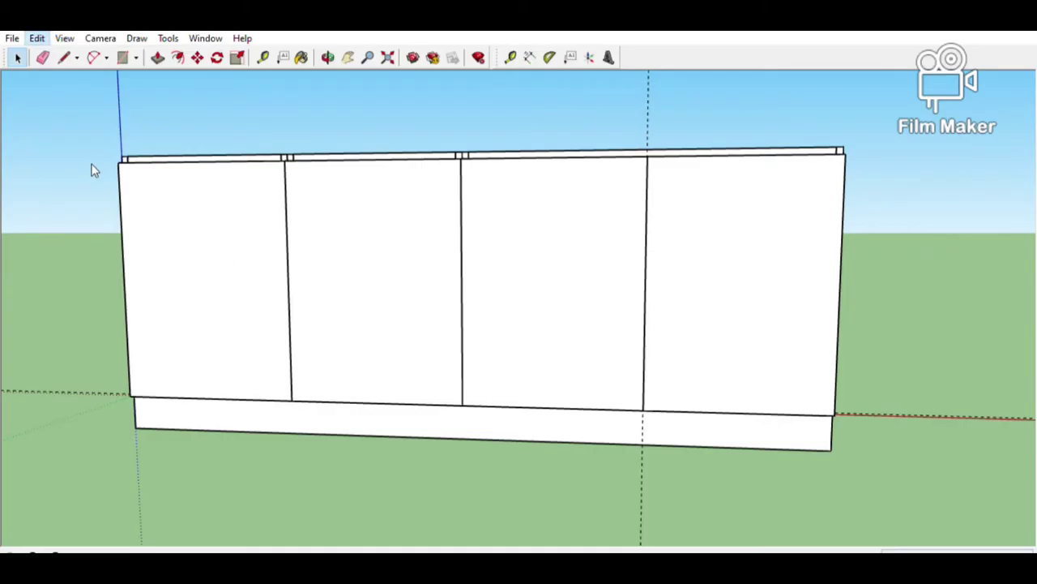
Examine the door fronts and the base strip in a straight front view
{"action": "left_click", "coordinate": [92, 167]}
{"action": "key", "text": "o"}
{"action": "left_click_drag", "start_coordinate": [731, 364], "coordinate": [294, 321]}
{"action": "scroll", "coordinate": [449, 444], "scroll_direction": "up", "scroll_amount": 5}
{"action": "key", "text": "space"}
{"action": "left_click", "coordinate": [381, 407]}
{"action": "key", "text": "t"}
{"action": "left_click", "coordinate": [377, 287]}
{"action": "key", "text": "m"}
{"action": "left_click_drag", "start_coordinate": [376, 369], "coordinate": [448, 369]}
{"action": "key", "text": "space"}
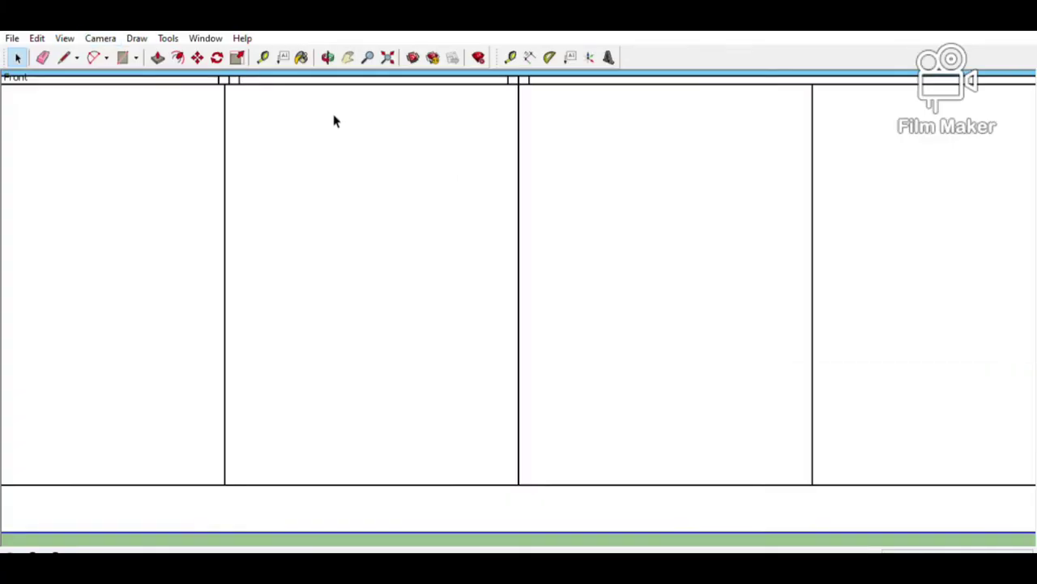
Draw a rectangle over the cabinet's open top and extrude it 18 mm as a countertop
{"action": "scroll", "coordinate": [333, 121], "scroll_direction": "down", "scroll_amount": 3}
{"action": "key", "text": "o"}
{"action": "left_click_drag", "start_coordinate": [414, 86], "coordinate": [447, 387]}
{"action": "key", "text": "r"}
{"action": "left_click", "coordinate": [84, 127]}
{"action": "left_click", "coordinate": [753, 213]}
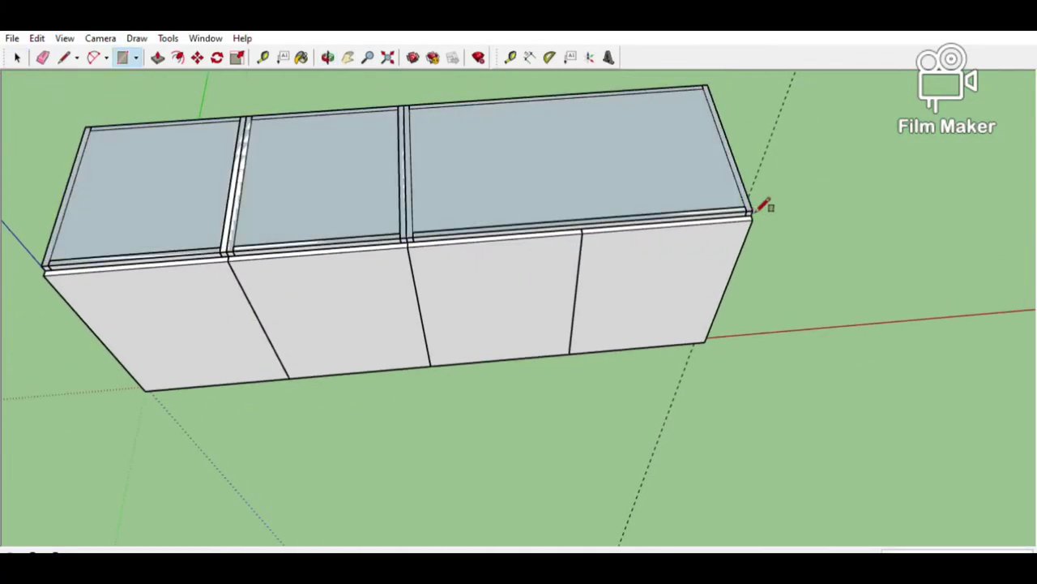
{"action": "key", "text": "p"}
{"action": "left_click", "coordinate": [728, 185]}
{"action": "type", "text": "18"}
{"action": "key", "text": "Return"}
Try to pull the countertop's front edge outward over the doors
{"action": "key", "text": "o"}
{"action": "left_click_drag", "start_coordinate": [716, 269], "coordinate": [593, 190]}
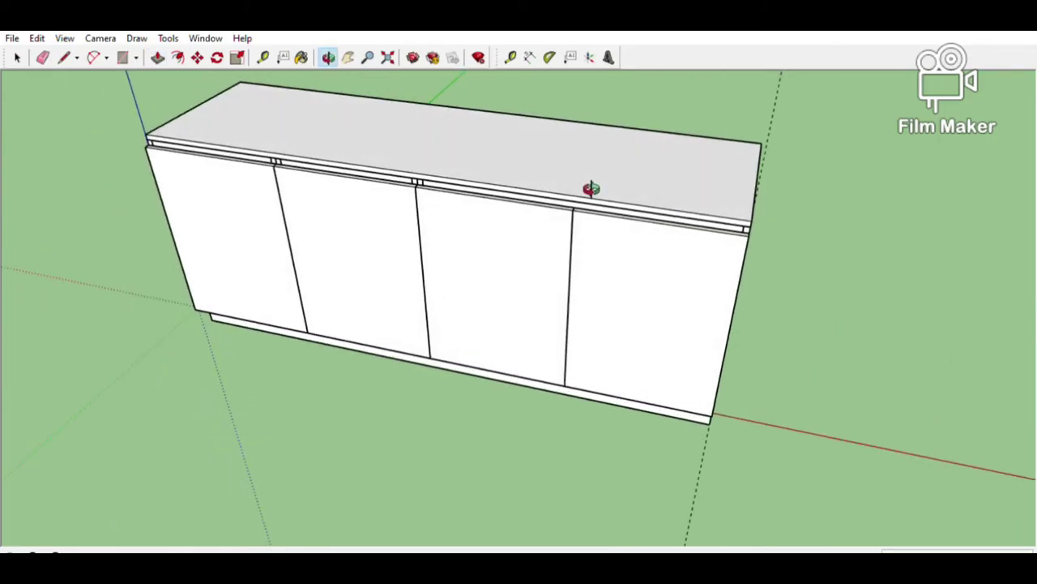
{"action": "scroll", "coordinate": [591, 186], "scroll_direction": "up", "scroll_amount": 3}
{"action": "key", "text": "p"}
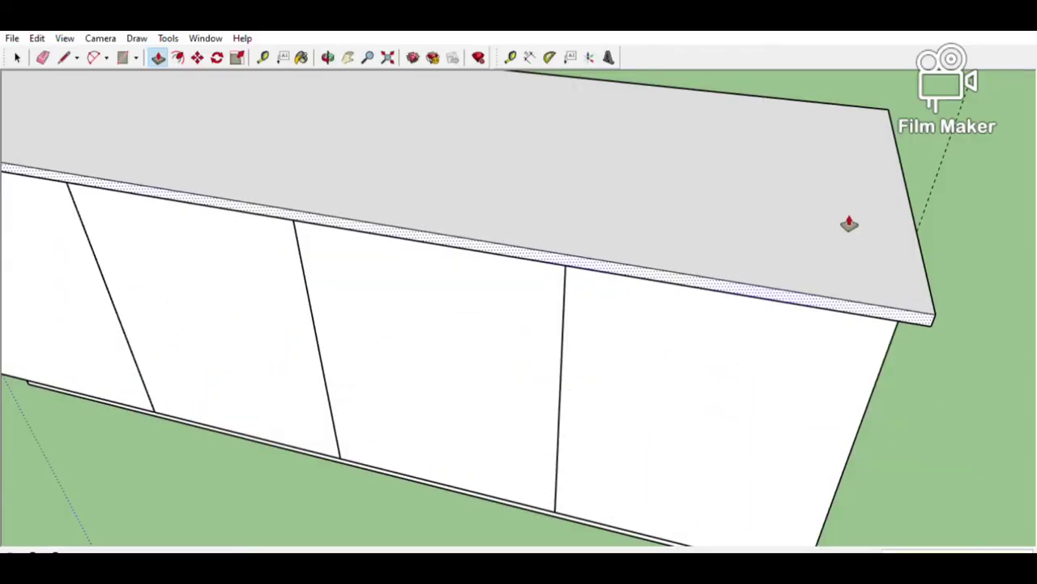
{"action": "key", "text": "ctrl+z"}
Place a guide parallel to the countertop's long edge, in front of the doors, and extend the front edge to it
{"action": "key", "text": "t"}
{"action": "left_click", "coordinate": [773, 97]}
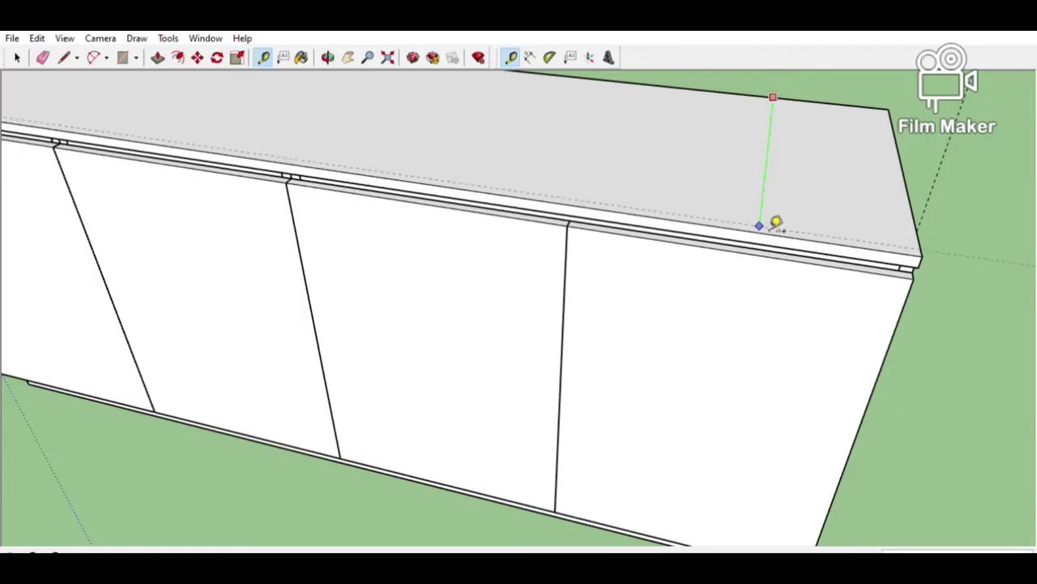
{"action": "middle_click_drag", "start_coordinate": [776, 229], "coordinate": [537, 243]}
{"action": "key", "text": "p"}
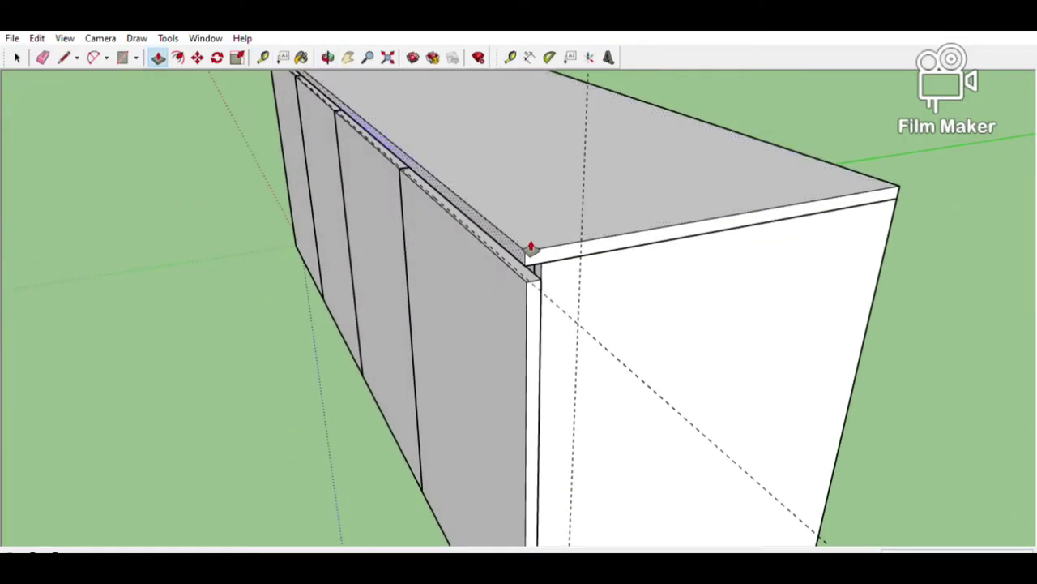
{"action": "left_click", "coordinate": [531, 278]}
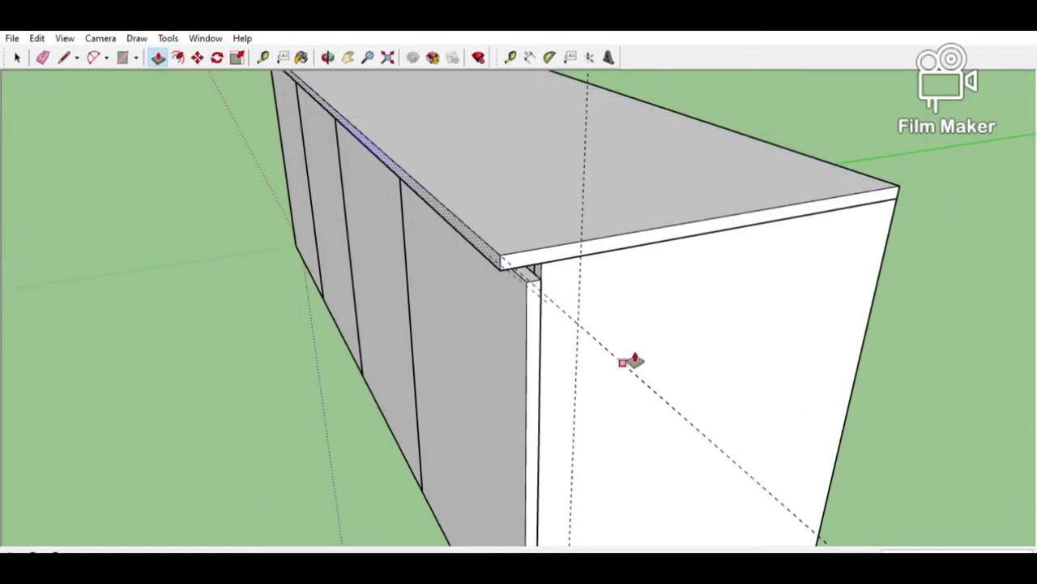
{"action": "left_click", "coordinate": [634, 359]}
{"action": "key", "text": "space"}
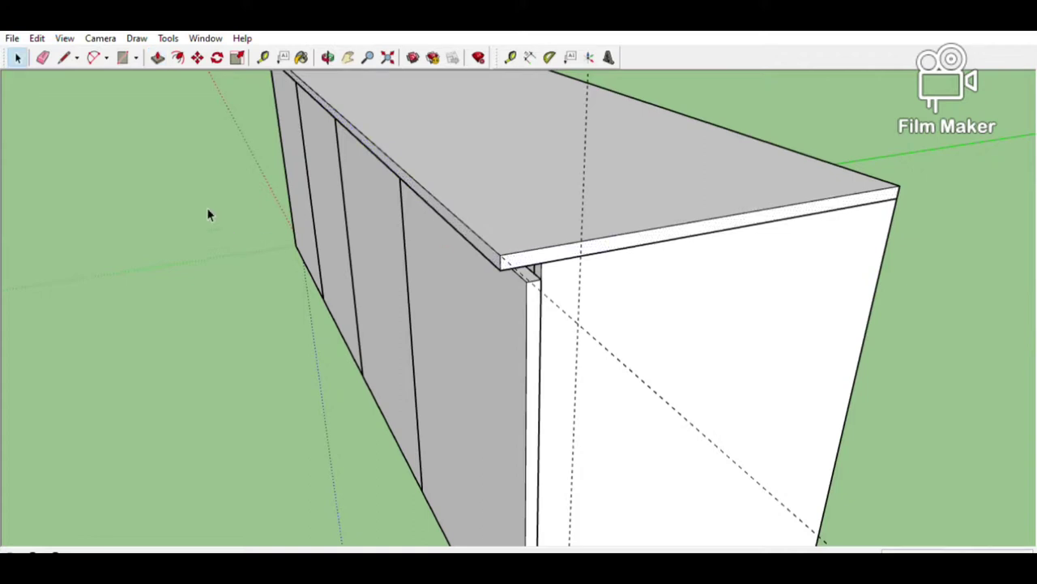
Paint the whole countertop from the Stone collection, trying Stone Vein Gray before applying the first light grey stone
{"action": "triple_click", "coordinate": [505, 253]}
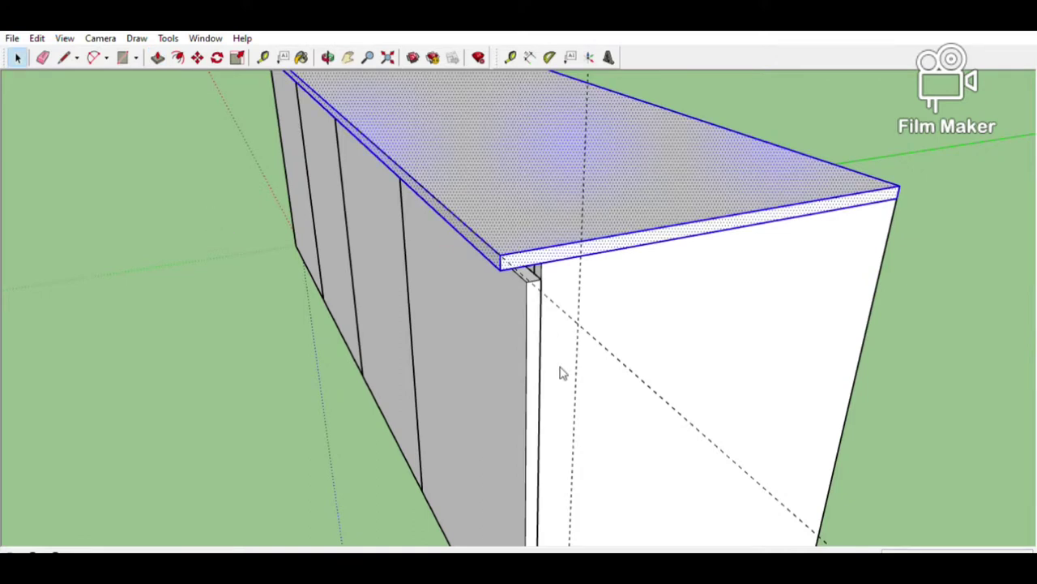
{"action": "key", "text": "b"}
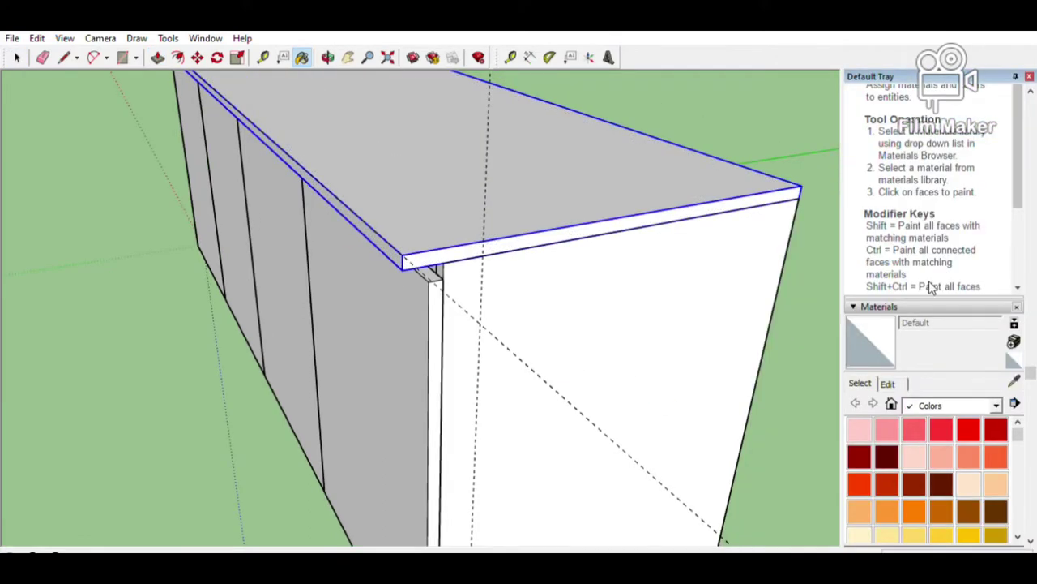
{"action": "left_click", "coordinate": [945, 419]}
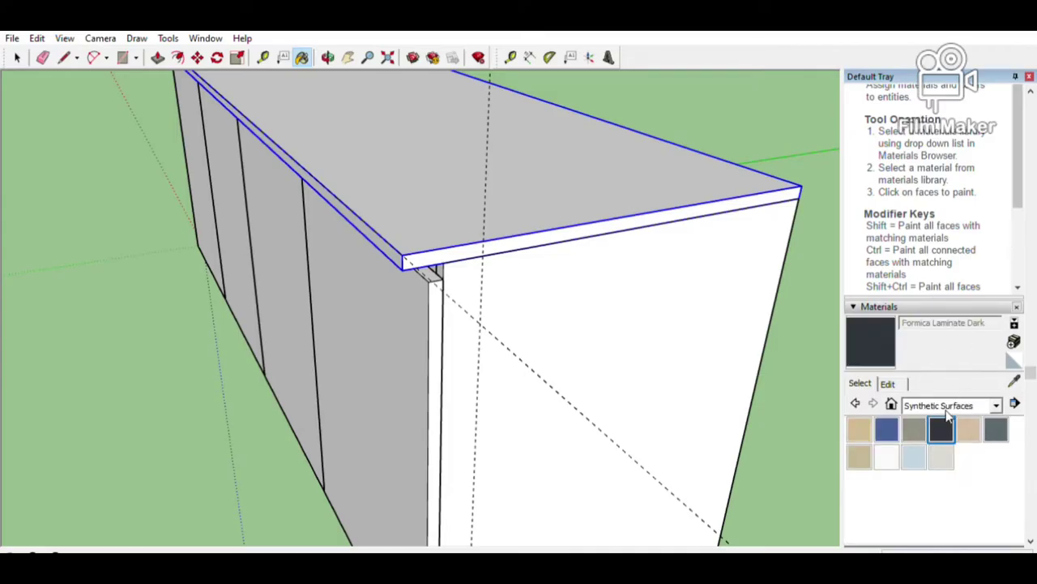
{"action": "left_click", "coordinate": [996, 405]}
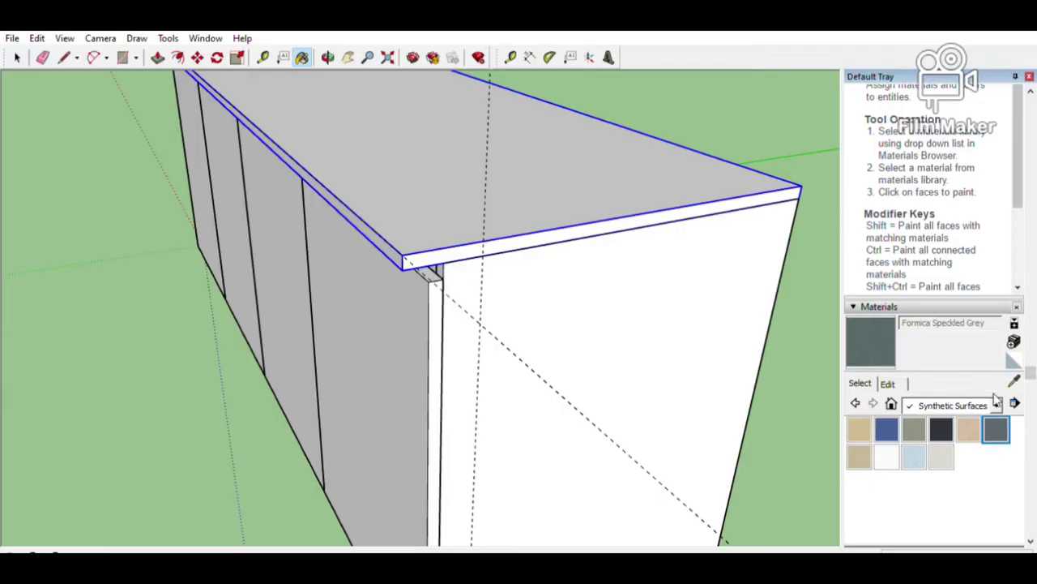
{"action": "left_click", "coordinate": [938, 316]}
{"action": "left_click", "coordinate": [887, 456]}
{"action": "left_click", "coordinate": [556, 180]}
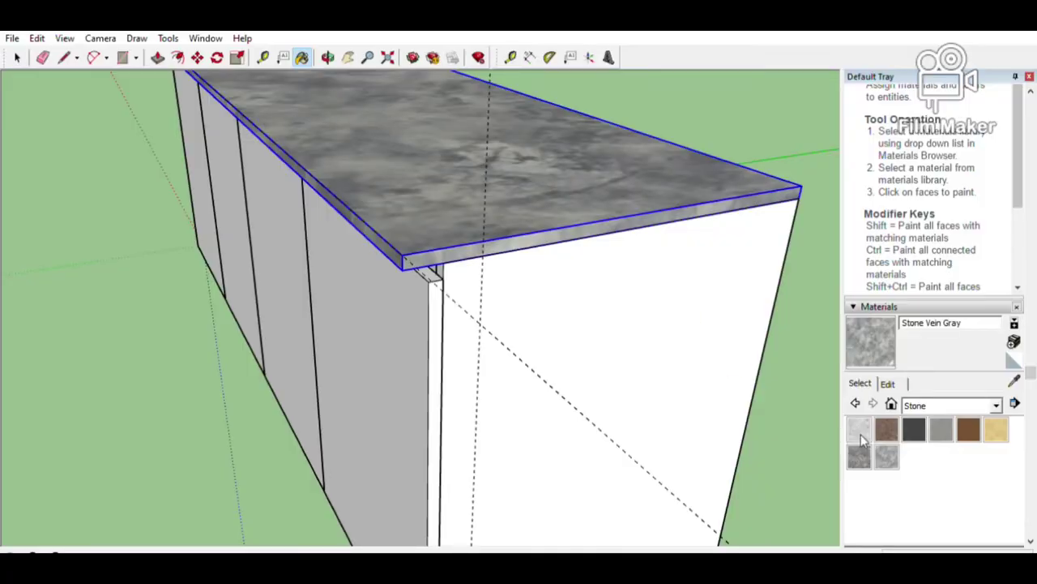
{"action": "left_click", "coordinate": [859, 431]}
{"action": "left_click", "coordinate": [587, 203]}
{"action": "key", "text": "space"}
Copy the bottom panel of the new cabinet's middle compartment into the right compartment, flush against the divider
{"action": "scroll", "coordinate": [580, 202], "scroll_direction": "down", "scroll_amount": 5}
{"action": "middle_click_drag", "start_coordinate": [376, 233], "coordinate": [569, 93]}
{"action": "middle_click_drag", "start_coordinate": [326, 116], "coordinate": [501, 146]}
{"action": "middle_click_drag", "start_coordinate": [502, 146], "coordinate": [364, 421], "text": "shift"}
{"action": "key", "text": "o"}
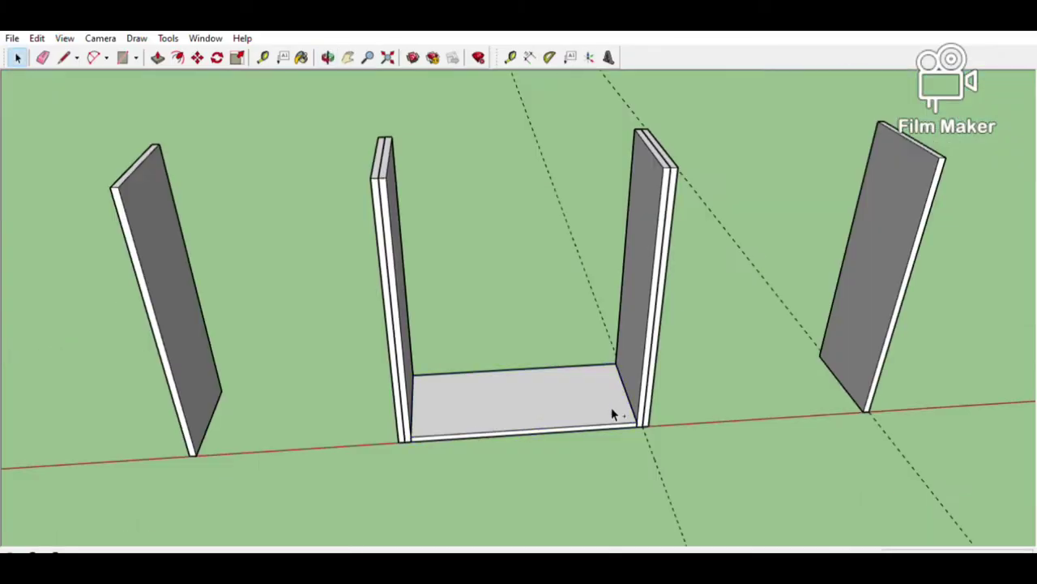
{"action": "left_click", "coordinate": [611, 407]}
{"action": "key", "text": "m"}
{"action": "key", "text": "ctrl"}
{"action": "left_click", "coordinate": [413, 435]}
{"action": "scroll", "coordinate": [689, 417], "scroll_direction": "up", "scroll_amount": 5}
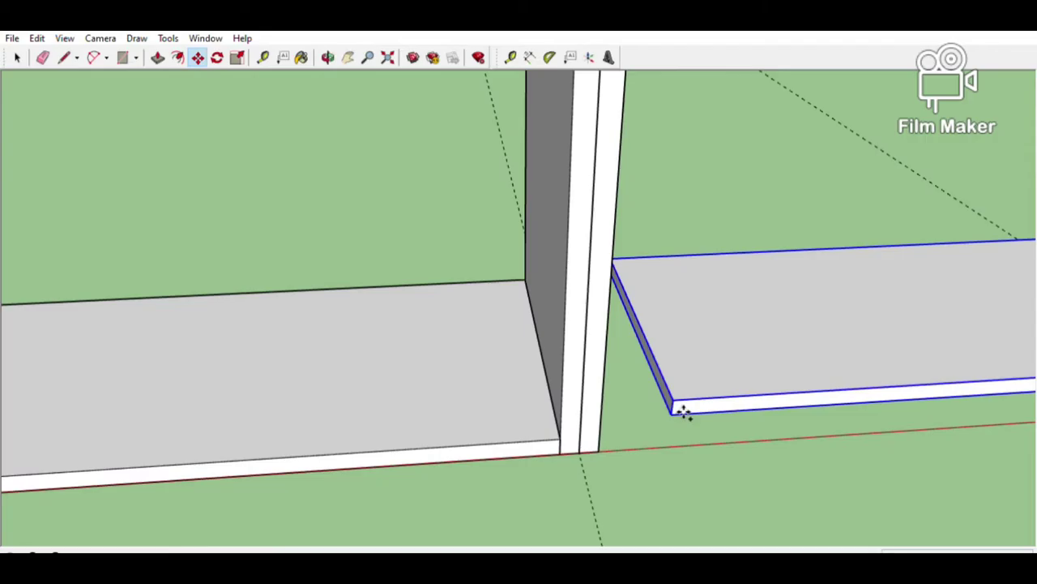
{"action": "left_click", "coordinate": [684, 413]}
{"action": "left_click", "coordinate": [611, 449]}
Place another copy of the panel at the top of the right compartment, starting at the divider's upper corner
{"action": "key", "text": "space"}
{"action": "left_click", "coordinate": [678, 257]}
{"action": "key", "text": "m"}
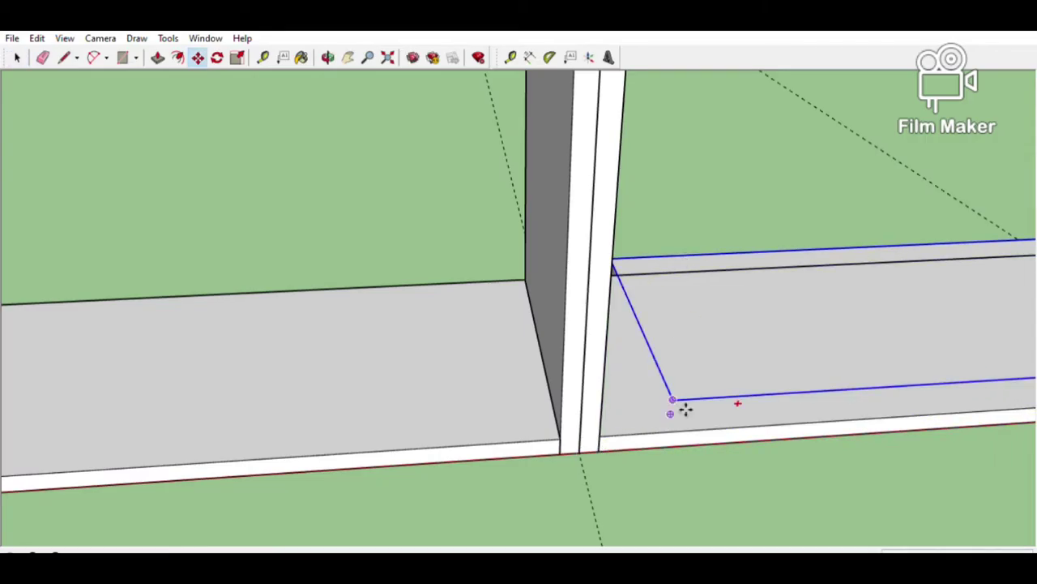
{"action": "left_click", "coordinate": [674, 399]}
{"action": "scroll", "coordinate": [616, 75], "scroll_direction": "down", "scroll_amount": 3}
{"action": "middle_click_drag", "start_coordinate": [650, 81], "coordinate": [493, 501], "text": "shift"}
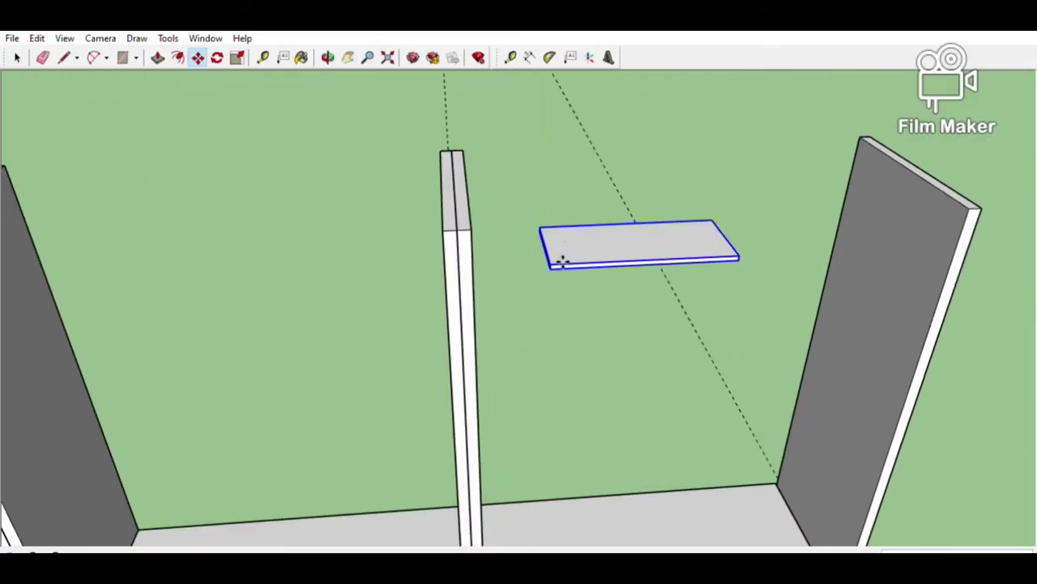
{"action": "key", "text": "o"}
{"action": "left_click_drag", "start_coordinate": [885, 193], "coordinate": [684, 238]}
{"action": "scroll", "coordinate": [681, 240], "scroll_direction": "down", "scroll_amount": 3}
{"action": "key", "text": "space"}
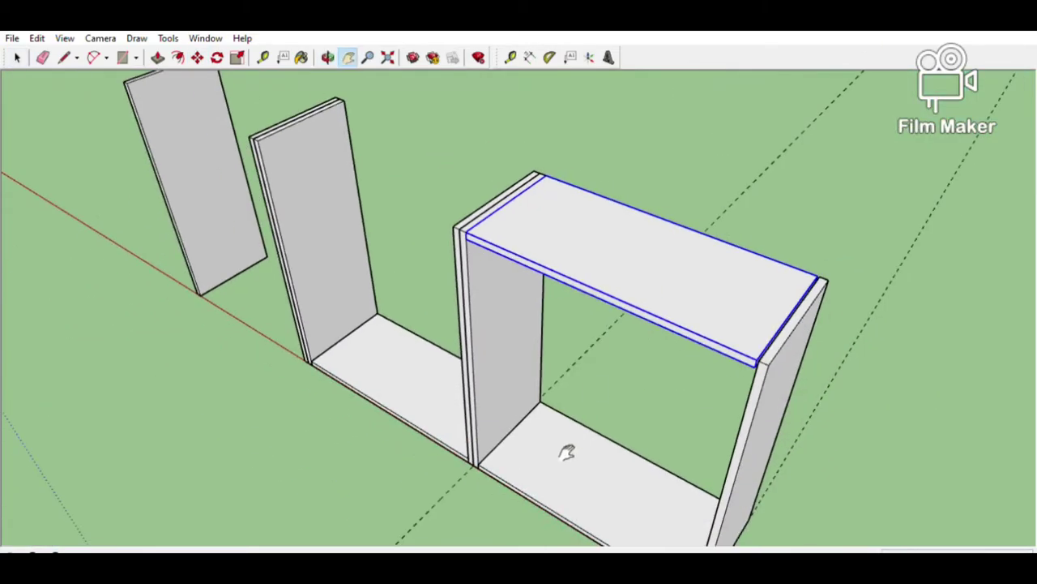
Extend the right compartment's bottom panel sideways to meet the end panel
{"action": "left_click_drag", "start_coordinate": [567, 452], "coordinate": [576, 276]}
{"action": "scroll", "coordinate": [686, 354], "scroll_direction": "up", "scroll_amount": 3}
{"action": "double_click", "coordinate": [681, 370]}
{"action": "key", "text": "p"}
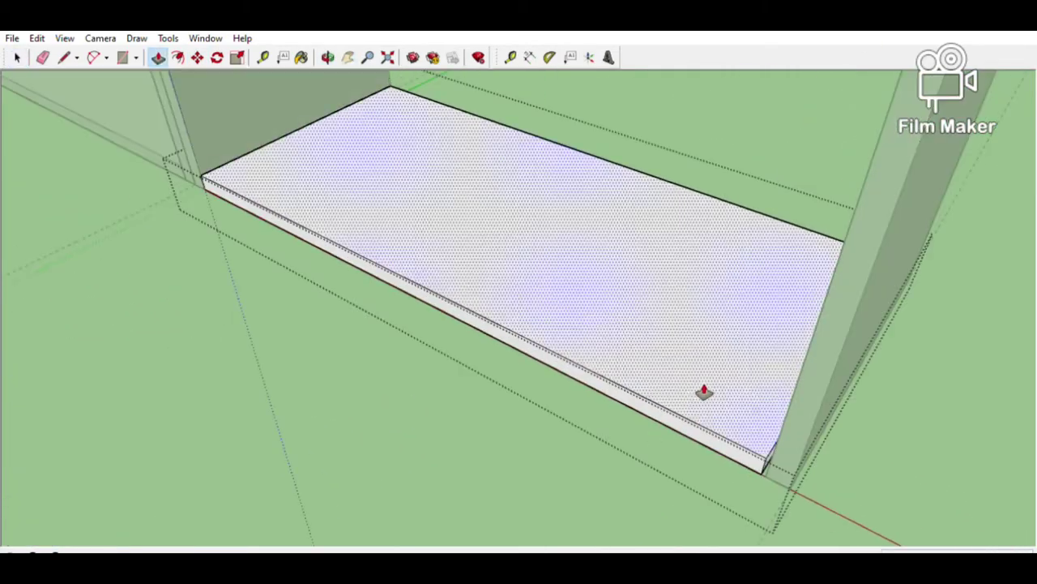
{"action": "scroll", "coordinate": [791, 406], "scroll_direction": "down", "scroll_amount": 4}
{"action": "key", "text": "space"}
{"action": "left_click", "coordinate": [775, 211]}
Extend the right compartment's top panel sideways to close the gap at the end panel
{"action": "key", "text": "h"}
{"action": "left_click_drag", "start_coordinate": [811, 145], "coordinate": [608, 391]}
{"action": "scroll", "coordinate": [639, 286], "scroll_direction": "up", "scroll_amount": 5}
{"action": "scroll", "coordinate": [709, 260], "scroll_direction": "down", "scroll_amount": 5}
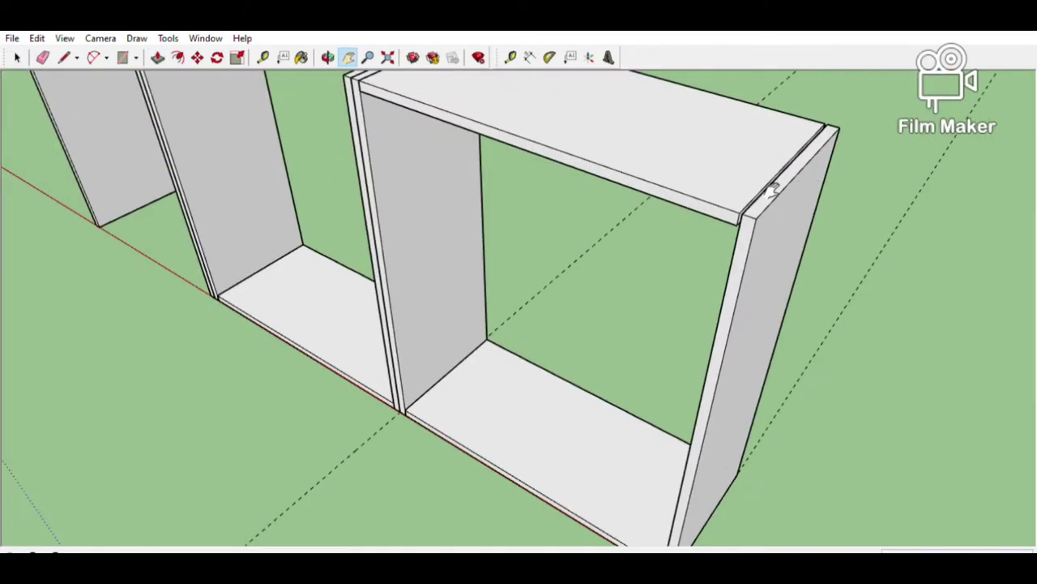
{"action": "scroll", "coordinate": [772, 191], "scroll_direction": "up", "scroll_amount": 4}
{"action": "double_click", "coordinate": [748, 207]}
{"action": "key", "text": "p"}
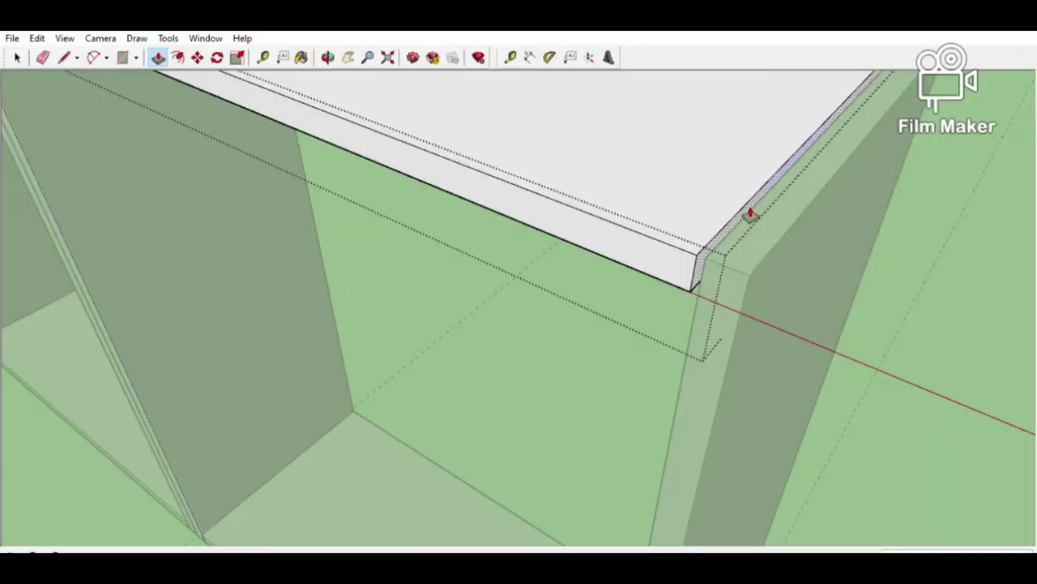
{"action": "left_click", "coordinate": [749, 213]}
{"action": "left_click", "coordinate": [715, 250]}
Copy a horizontal panel and paste it to close the remaining compartment openings
{"action": "scroll", "coordinate": [737, 250], "scroll_direction": "down", "scroll_amount": 6}
{"action": "key", "text": "space"}
{"action": "left_click", "coordinate": [334, 277]}
{"action": "left_click", "coordinate": [373, 333]}
{"action": "key", "text": "ctrl+c"}
{"action": "key", "text": "ctrl+v"}
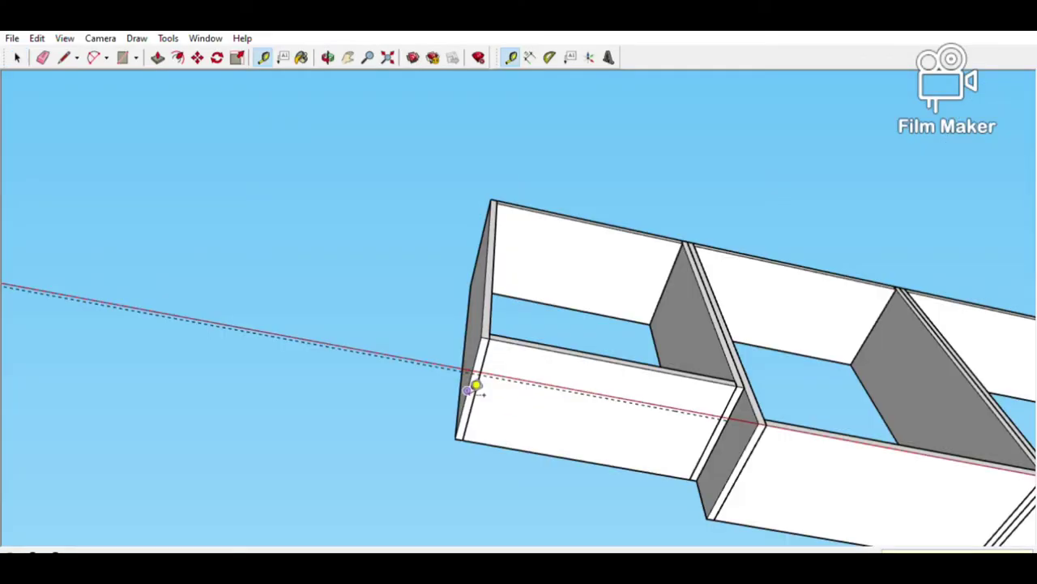
Extend the end panel of the shorter compartment downward past its bottom panel
{"action": "key", "text": "space"}
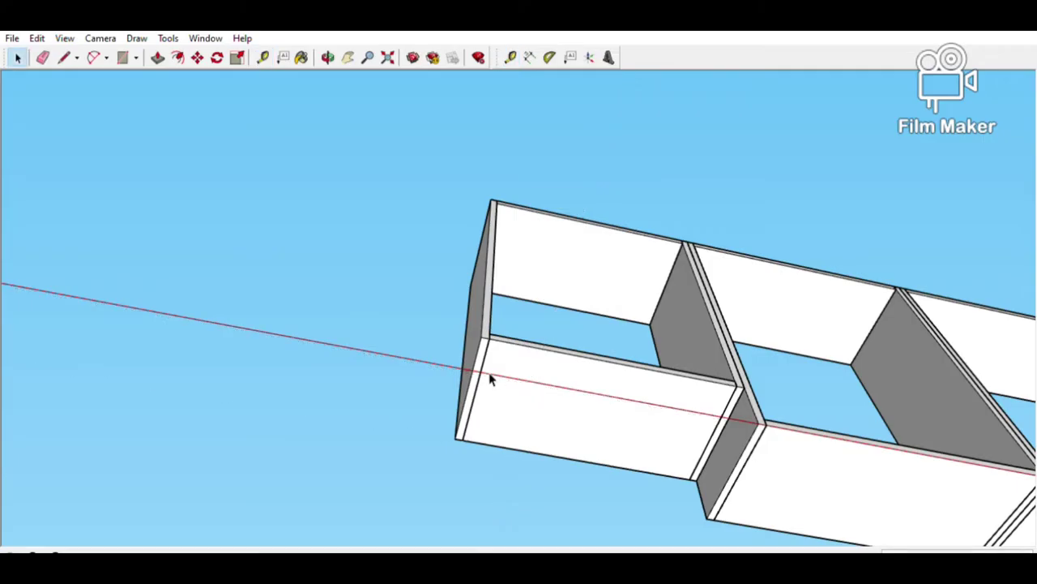
{"action": "double_click", "coordinate": [485, 373]}
{"action": "key", "text": "p"}
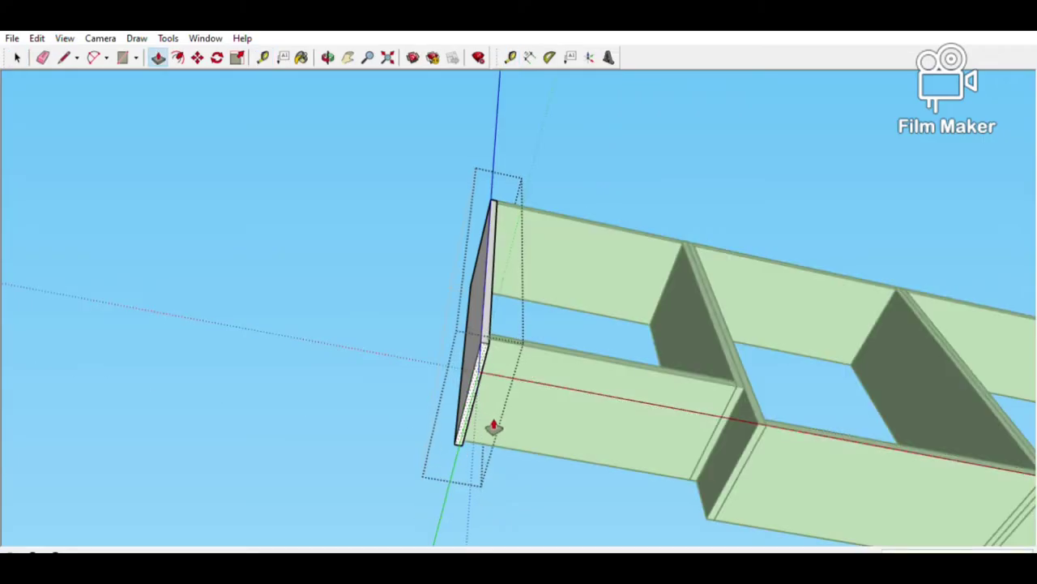
{"action": "key", "text": "space"}
{"action": "left_click", "coordinate": [583, 336]}
Extend the shorter compartment's inner side panel downward to match the end panel
{"action": "double_click", "coordinate": [716, 451]}
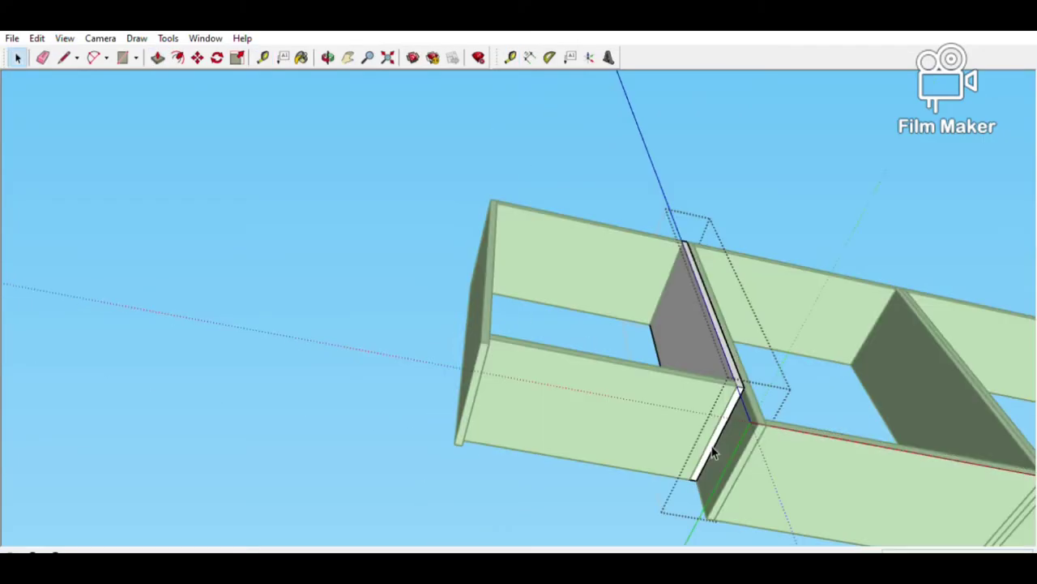
{"action": "key", "text": "m"}
{"action": "left_click_drag", "start_coordinate": [718, 450], "coordinate": [504, 408]}
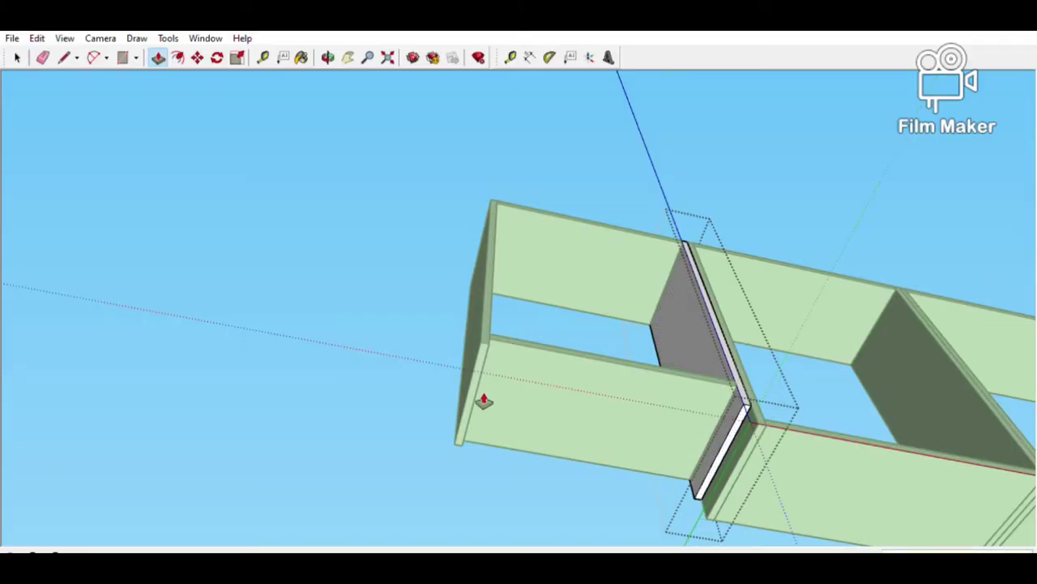
{"action": "key", "text": "space"}
{"action": "left_click", "coordinate": [557, 301]}
Add a guide under the shorter compartment, draw a full-width strip up to it between the side panels, and extrude it 18 mm
{"action": "scroll", "coordinate": [549, 410], "scroll_direction": "up", "scroll_amount": 3}
{"action": "key", "text": "t"}
{"action": "left_click", "coordinate": [645, 309]}
{"action": "key", "text": "b"}
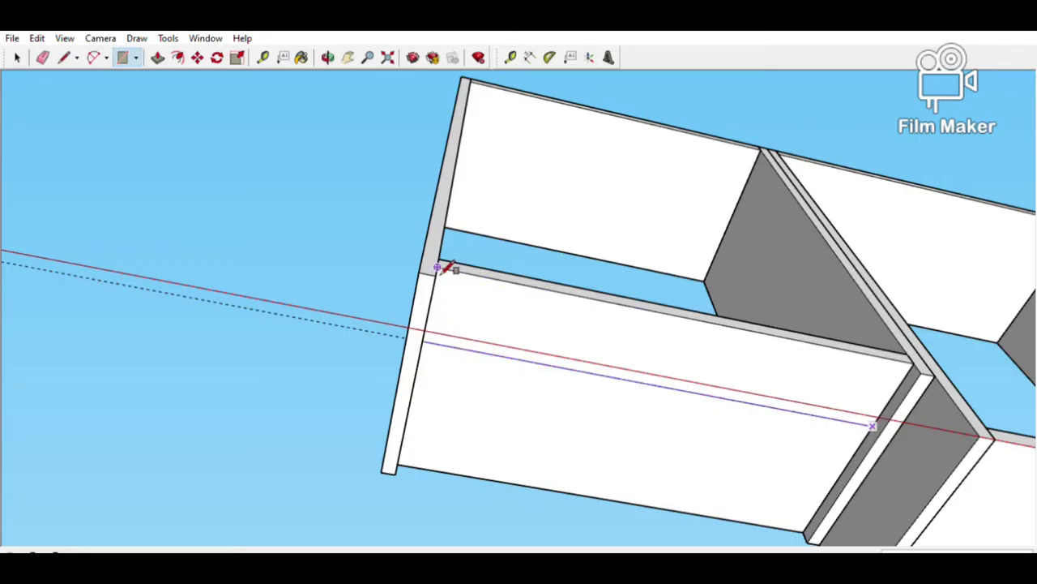
{"action": "left_click", "coordinate": [437, 268]}
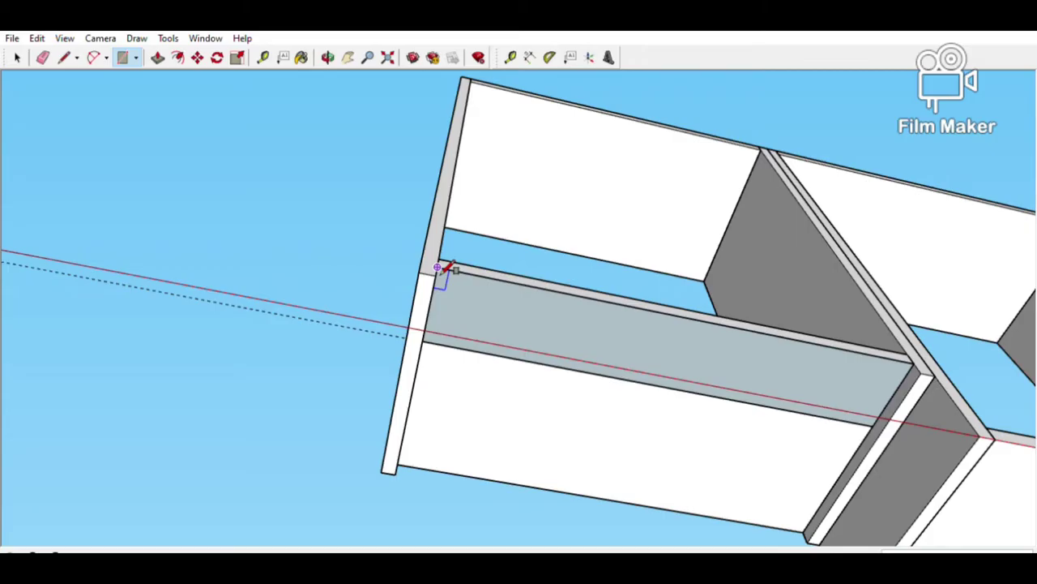
{"action": "key", "text": "p"}
{"action": "left_click", "coordinate": [483, 310]}
{"action": "type", "text": "18"}
{"action": "key", "text": "Return"}
{"action": "key", "text": "space"}
Add guides near both ends of the shorter compartment's underside and draw a rectangle at each end beside the strip
{"action": "middle_click_drag", "start_coordinate": [489, 333], "coordinate": [566, 540]}
{"action": "left_click", "coordinate": [567, 541]}
{"action": "key", "text": "t"}
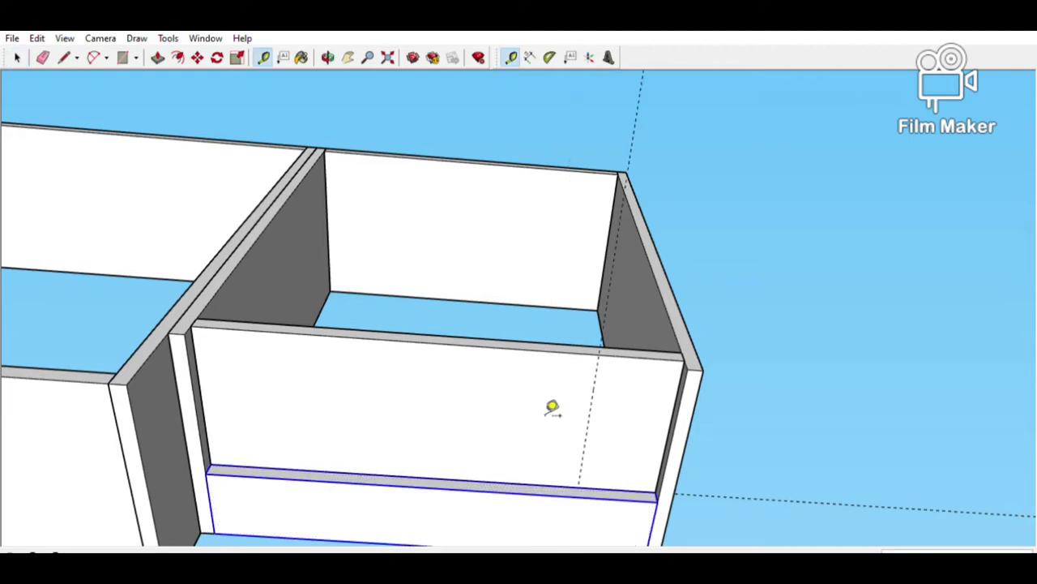
{"action": "key", "text": "r"}
{"action": "left_click", "coordinate": [291, 469]}
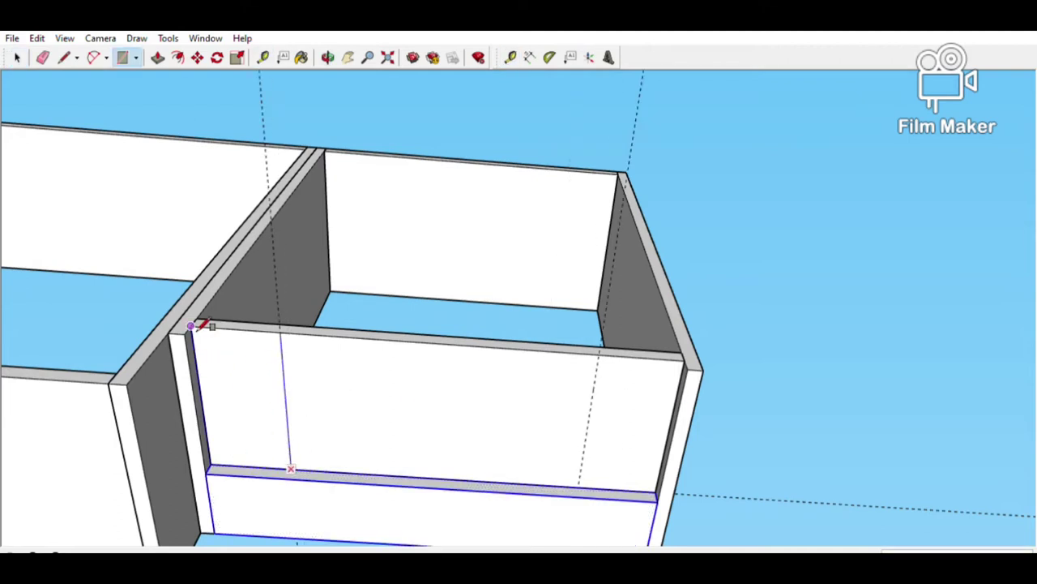
{"action": "left_click", "coordinate": [195, 324]}
{"action": "left_click", "coordinate": [578, 484]}
{"action": "left_click", "coordinate": [690, 361]}
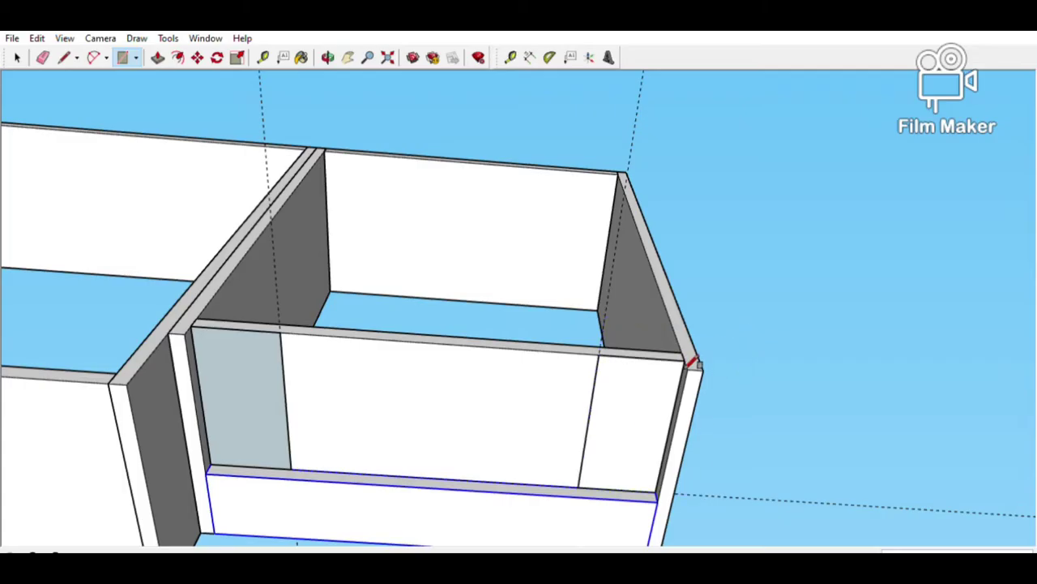
Extrude the two end rectangles downward from the compartment's underside
{"action": "key", "text": "p"}
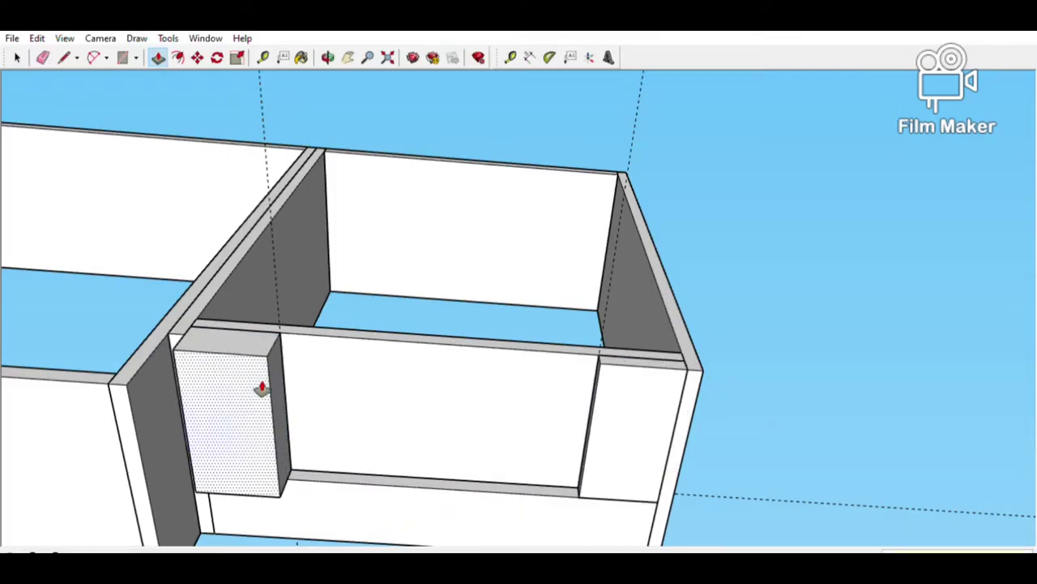
{"action": "key", "text": "space"}
{"action": "left_click", "coordinate": [255, 390]}
{"action": "left_click", "coordinate": [625, 445]}
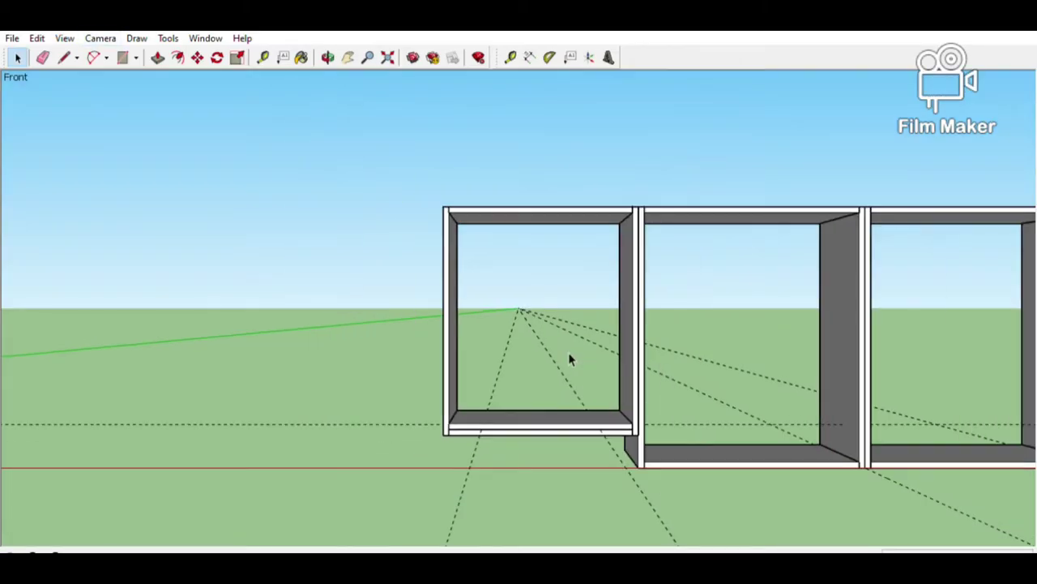
Add guides on the outer side panel of the full-height end compartment, draw a rear rail profile in its top corner, and extrude it to the opposite panel
{"action": "left_click_drag", "start_coordinate": [799, 403], "coordinate": [552, 425]}
{"action": "key", "text": "t"}
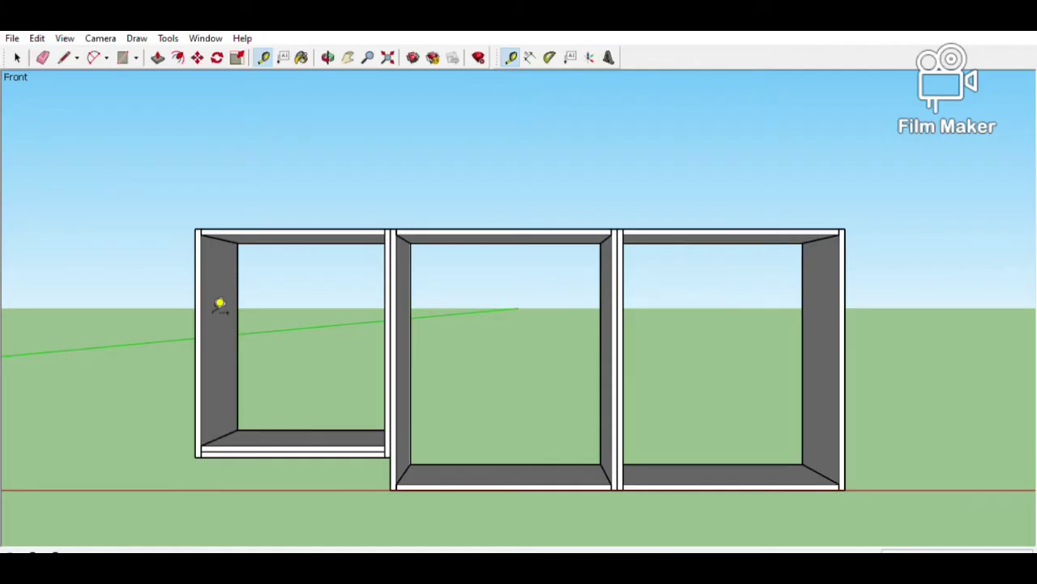
{"action": "left_click", "coordinate": [206, 304]}
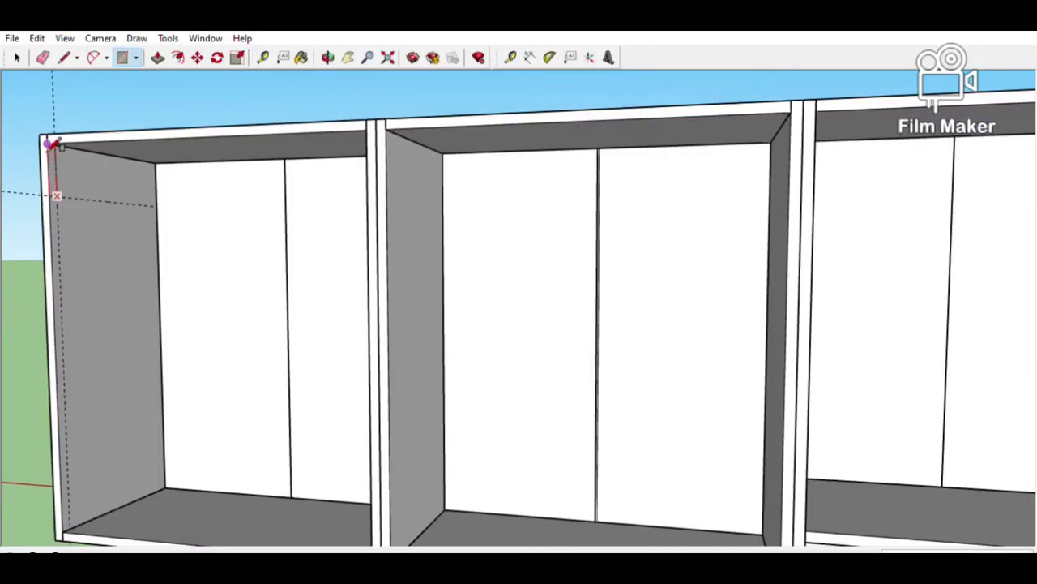
{"action": "left_click", "coordinate": [49, 147]}
{"action": "key", "text": "p"}
{"action": "left_click", "coordinate": [52, 148]}
{"action": "left_click", "coordinate": [378, 296]}
Group the end compartment's top rear rail and place a copy in the bottom corner of the same compartment
{"action": "key", "text": "space"}
{"action": "triple_click", "coordinate": [310, 159]}
{"action": "left_click", "coordinate": [347, 310]}
{"action": "key", "text": "ctrl+c"}
{"action": "key", "text": "ctrl+v"}
{"action": "left_click", "coordinate": [408, 504]}
{"action": "key", "text": "m"}
{"action": "left_click", "coordinate": [98, 486]}
{"action": "left_click", "coordinate": [68, 531]}
Add guides on the middle compartment's side panel and build a top rear rail spanning between its side panels
{"action": "key", "text": "h"}
{"action": "left_click_drag", "start_coordinate": [567, 392], "coordinate": [348, 352]}
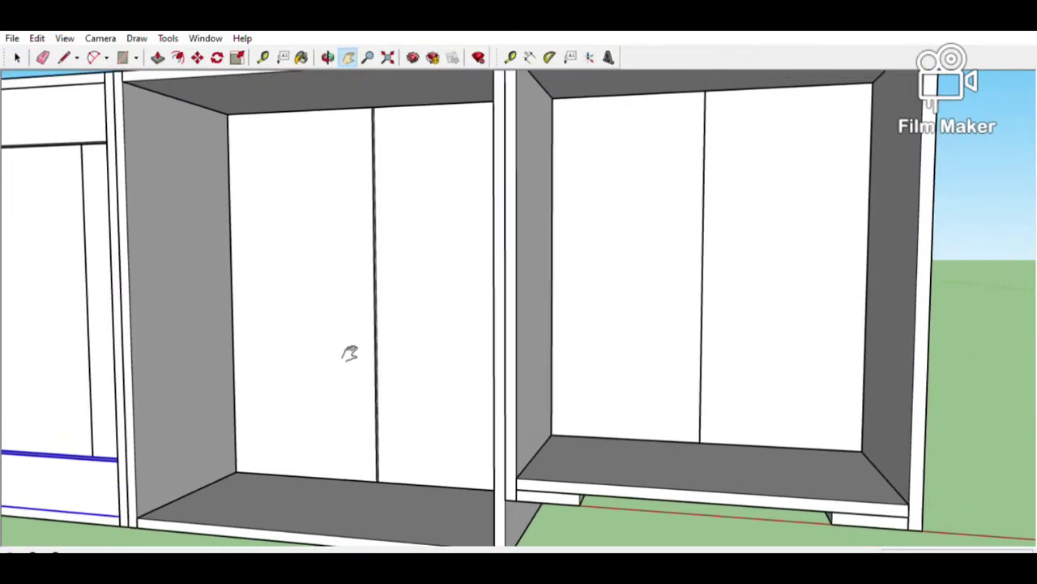
{"action": "key", "text": "t"}
{"action": "left_click", "coordinate": [188, 128]}
{"action": "left_click", "coordinate": [200, 227]}
{"action": "key", "text": "r"}
{"action": "left_click", "coordinate": [122, 112]}
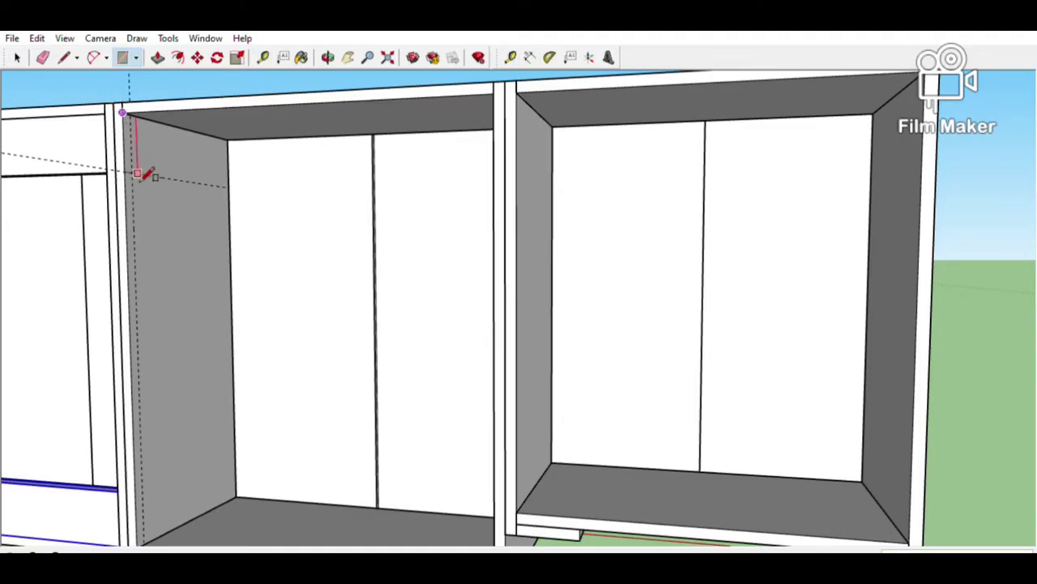
{"action": "left_click", "coordinate": [492, 163]}
Group the middle compartment's top rear rail and place a copy at the bottom of that compartment
{"action": "key", "text": "space"}
{"action": "left_click", "coordinate": [337, 158]}
{"action": "left_click", "coordinate": [371, 286]}
{"action": "key", "text": "ctrl+v"}
{"action": "left_click", "coordinate": [561, 501]}
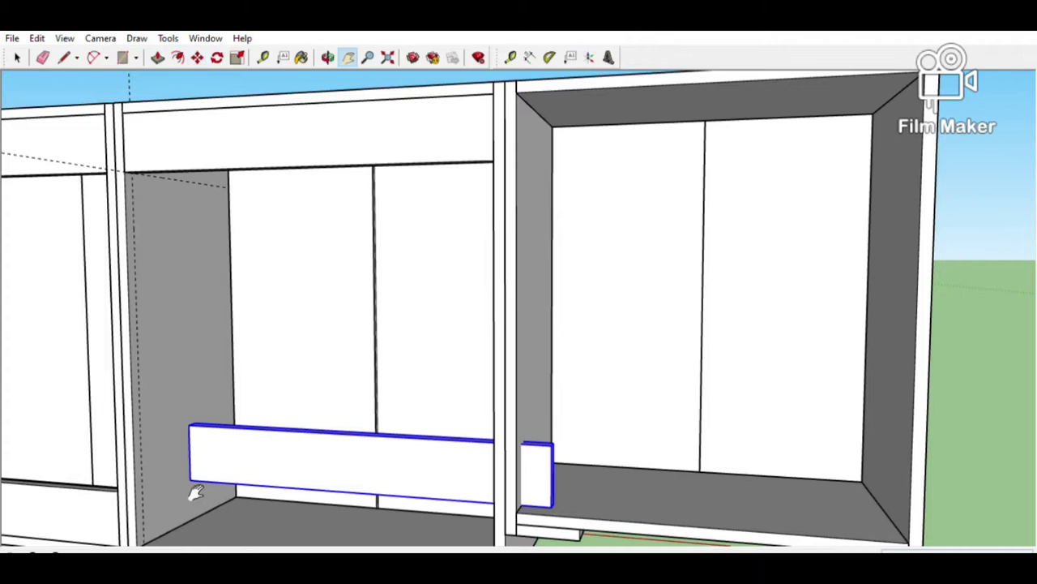
{"action": "middle_click_drag", "start_coordinate": [197, 491], "coordinate": [215, 419], "text": "shift"}
{"action": "left_click", "coordinate": [221, 403]}
Add guides on the shorter compartment's inner side panel marking the thickness and height of a top rear rail
{"action": "key", "text": "h"}
{"action": "left_click_drag", "start_coordinate": [713, 188], "coordinate": [423, 254]}
{"action": "key", "text": "t"}
{"action": "left_click", "coordinate": [202, 183]}
{"action": "type", "text": "2"}
{"action": "key", "text": "Return"}
{"action": "left_click", "coordinate": [231, 95]}
{"action": "type", "text": "10"}
{"action": "key", "text": "Return"}
Draw the rail profile in the shorter compartment's top rear corner and extrude it across to the end panel
{"action": "key", "text": "r"}
{"action": "left_click", "coordinate": [210, 153]}
{"action": "left_click", "coordinate": [204, 87]}
{"action": "key", "text": "p"}
{"action": "left_click", "coordinate": [208, 122]}
{"action": "left_click", "coordinate": [576, 301]}
Group the shorter compartment's top rear rail and paste a copy near the compartment's bottom
{"action": "key", "text": "space"}
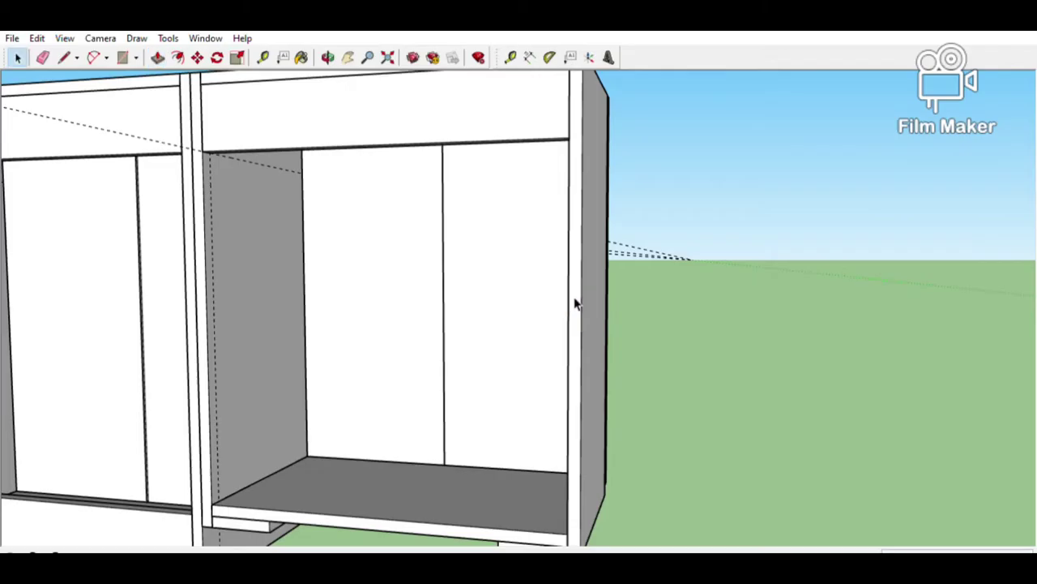
{"action": "triple_click", "coordinate": [510, 115]}
{"action": "key", "text": "ctrl+g"}
{"action": "key", "text": "ctrl+c"}
{"action": "key", "text": "ctrl+v"}
{"action": "left_click", "coordinate": [503, 491]}
{"action": "left_click", "coordinate": [502, 492]}
Move the copied rail so its lower corner meets the end panel and bottom panel of the shorter compartment
{"action": "middle_click_drag", "start_coordinate": [502, 492], "coordinate": [506, 444], "text": "shift"}
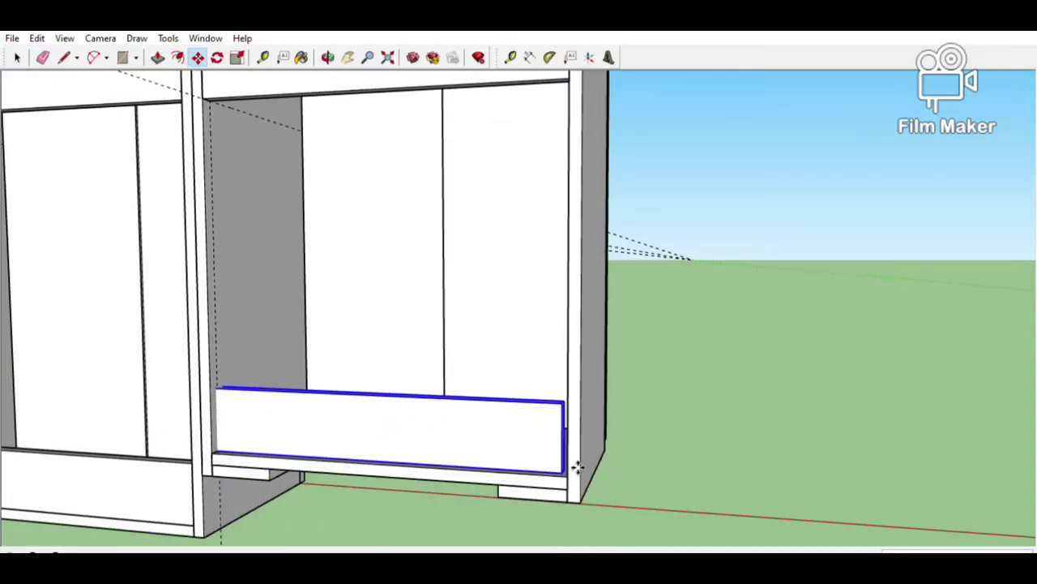
{"action": "scroll", "coordinate": [569, 470], "scroll_direction": "up", "scroll_amount": 6}
{"action": "left_click", "coordinate": [527, 463]}
{"action": "left_click", "coordinate": [525, 463]}
{"action": "left_click", "coordinate": [573, 498]}
{"action": "left_click", "coordinate": [584, 481]}
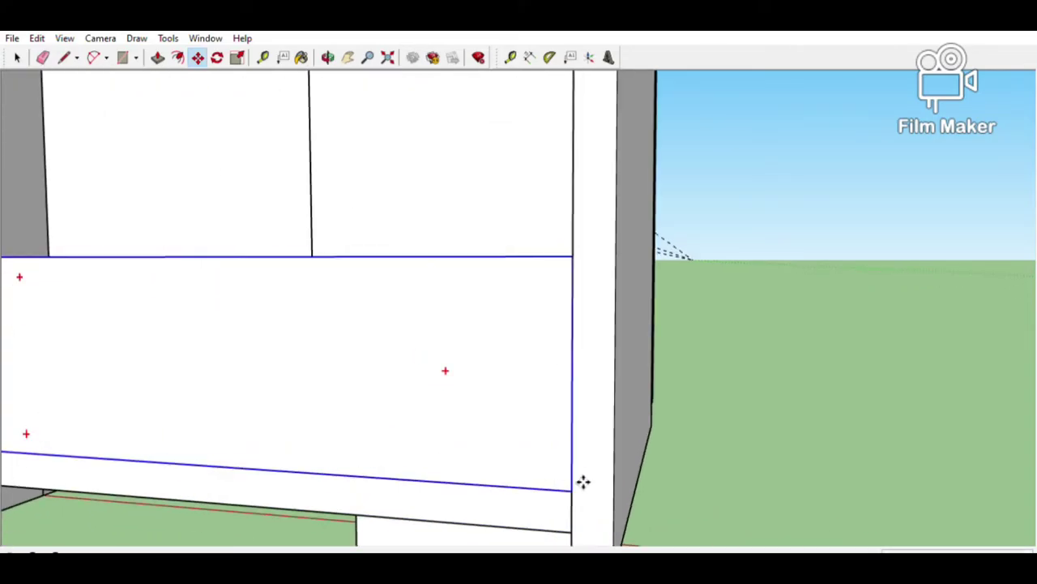
{"action": "scroll", "coordinate": [584, 481], "scroll_direction": "down", "scroll_amount": 5}
Delete all guides and move the whole second cabinet by its bottom corner to the rear corner of the base cabinet's countertop
{"action": "key", "text": "space"}
{"action": "scroll", "coordinate": [586, 397], "scroll_direction": "down", "scroll_amount": 5}
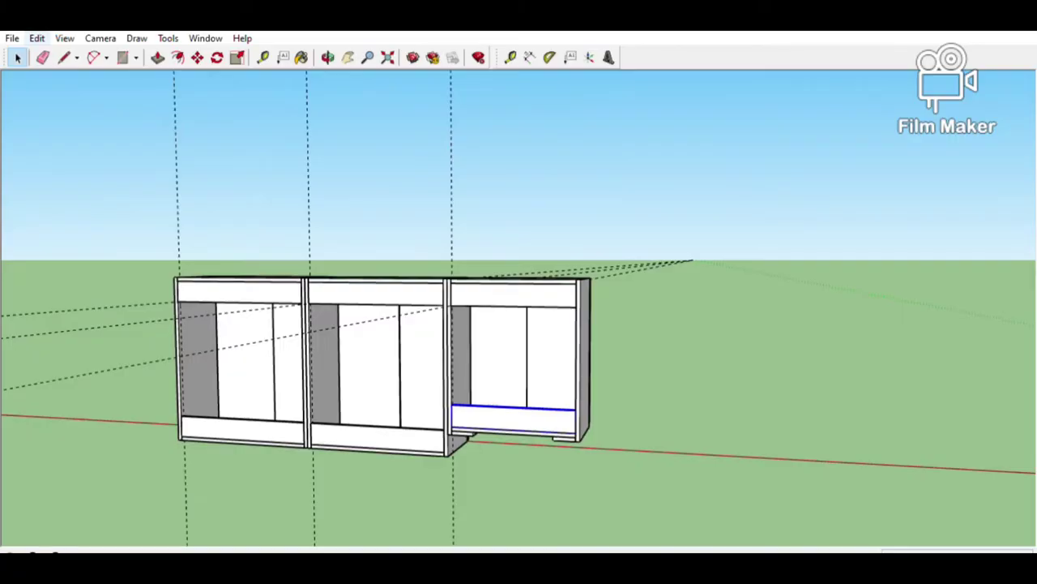
{"action": "left_click_drag", "start_coordinate": [143, 235], "coordinate": [667, 509]}
{"action": "key", "text": "m"}
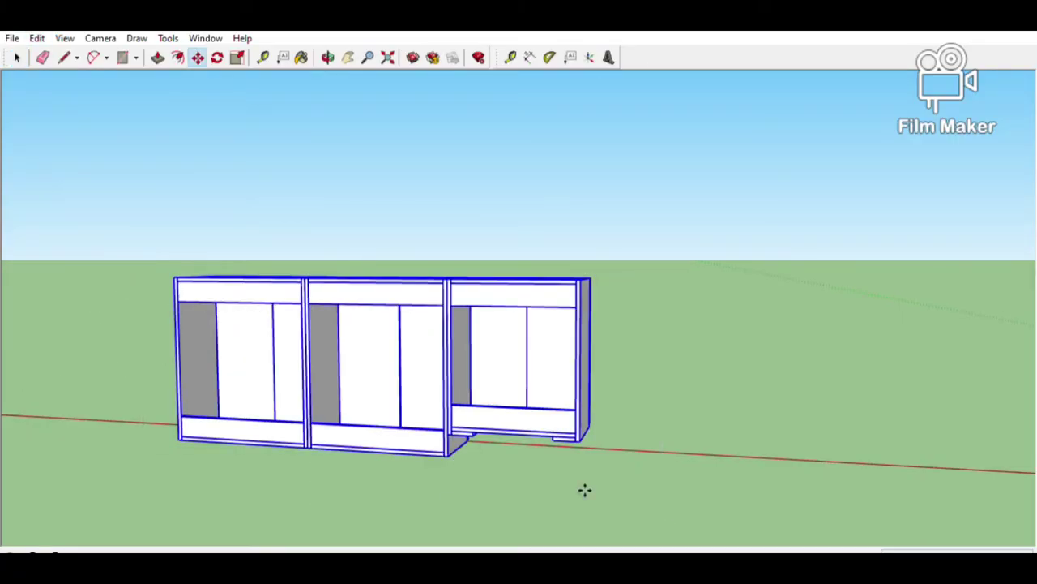
{"action": "left_click", "coordinate": [187, 435]}
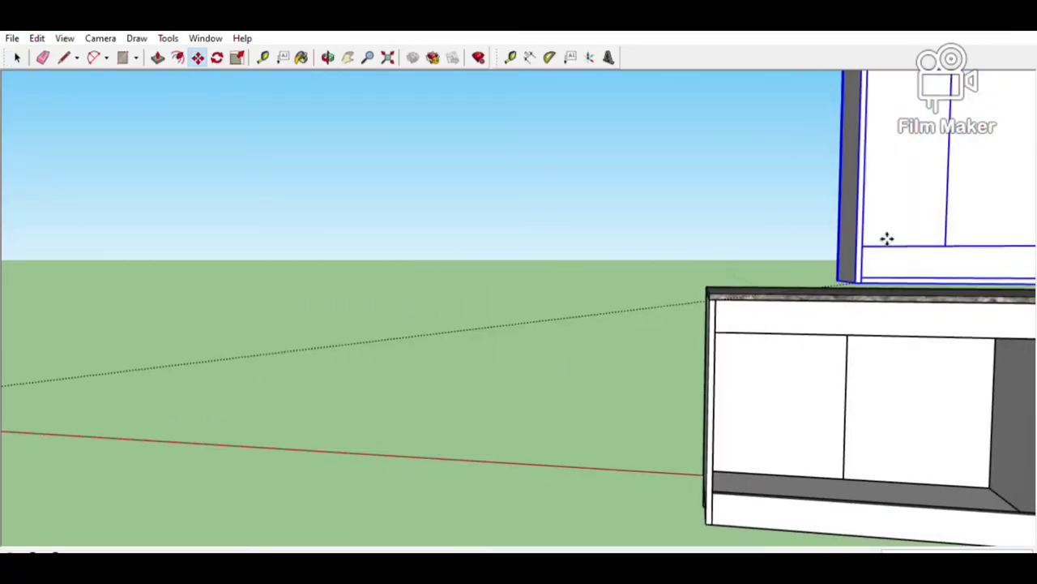
{"action": "left_click", "coordinate": [721, 288]}
Raise the second cabinet 600 mm straight up from the countertop
{"action": "scroll", "coordinate": [723, 288], "scroll_direction": "up", "scroll_amount": 5}
{"action": "left_click", "coordinate": [691, 281]}
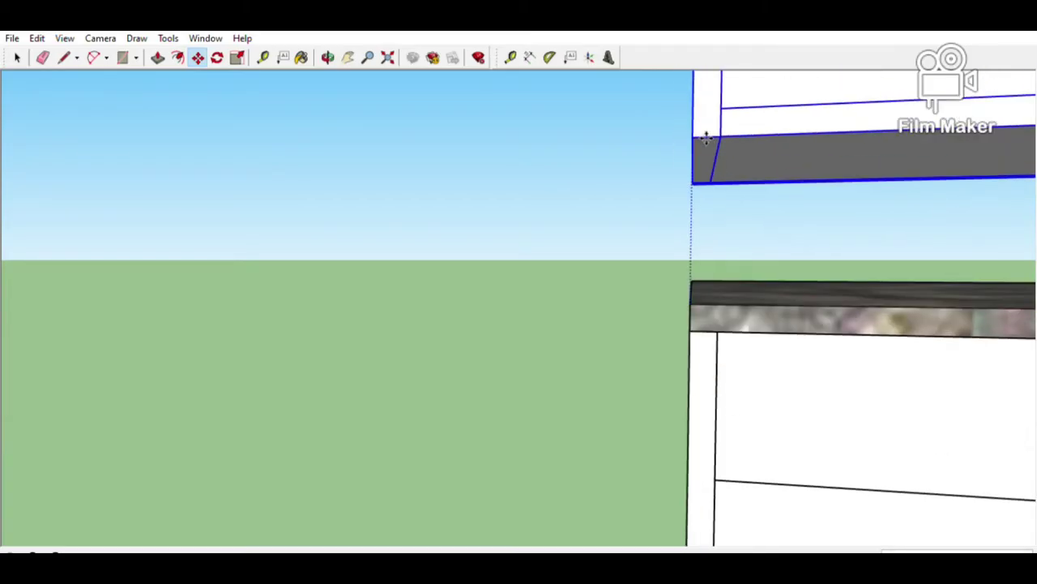
{"action": "type", "text": "600"}
{"action": "key", "text": "Return"}
{"action": "scroll", "coordinate": [713, 137], "scroll_direction": "down", "scroll_amount": 5}
Examine the base and wall cabinets together from the front and in perspective
{"action": "left_click", "coordinate": [100, 38]}
{"action": "left_click", "coordinate": [312, 123]}
{"action": "scroll", "coordinate": [315, 118], "scroll_direction": "down", "scroll_amount": 1}
{"action": "key", "text": "h"}
{"action": "middle_click_drag", "start_coordinate": [199, 85], "coordinate": [495, 376], "text": "shift"}
{"action": "left_click", "coordinate": [370, 240]}
{"action": "mouse_move", "coordinate": [391, 158]}
{"action": "middle_mouse_down", "text": "shift"}
{"action": "mouse_move", "coordinate": [402, 190]}
{"action": "mouse_move", "coordinate": [402, 169]}
{"action": "middle_mouse_up", "text": "shift"}
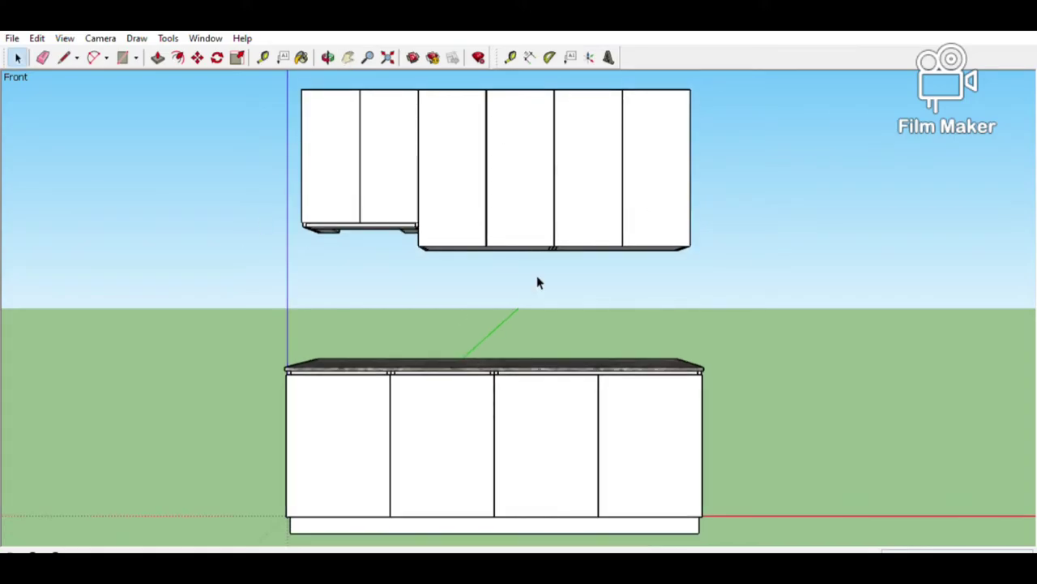
{"action": "middle_click_drag", "start_coordinate": [523, 257], "coordinate": [591, 275]}
{"action": "middle_click_drag", "start_coordinate": [495, 143], "coordinate": [519, 162], "text": "shift"}
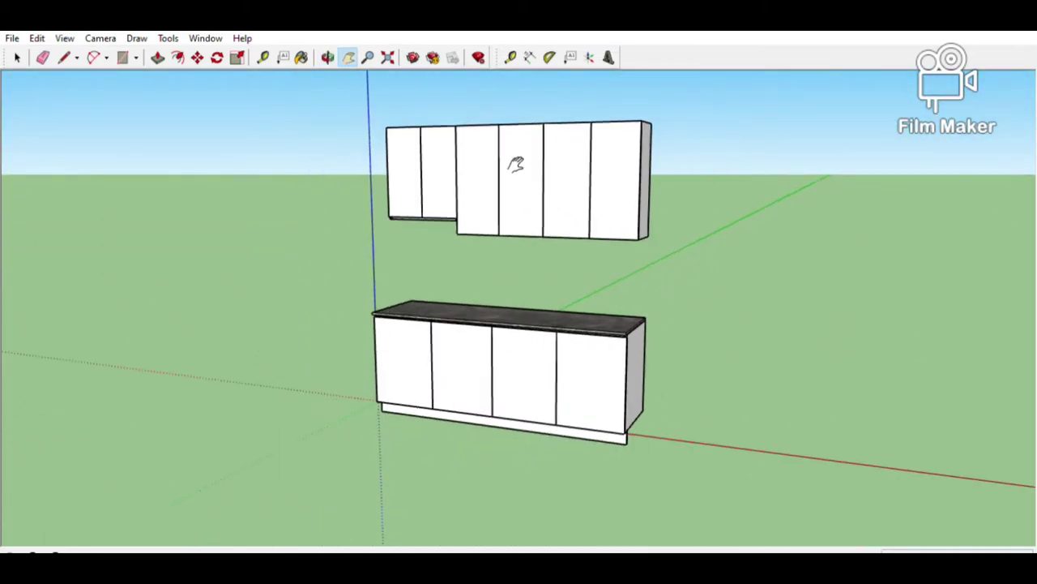
{"action": "middle_click_drag", "start_coordinate": [489, 354], "coordinate": [564, 349]}
Dimension the height and width of the end door on the base cabinet in front view
{"action": "scroll", "coordinate": [564, 350], "scroll_direction": "up", "scroll_amount": 4}
{"action": "left_click", "coordinate": [530, 57]}
{"action": "left_click", "coordinate": [751, 283]}
{"action": "left_click", "coordinate": [752, 484]}
{"action": "left_click", "coordinate": [816, 437]}
{"action": "left_click", "coordinate": [603, 486]}
{"action": "left_click", "coordinate": [750, 486]}
{"action": "left_click", "coordinate": [747, 523]}
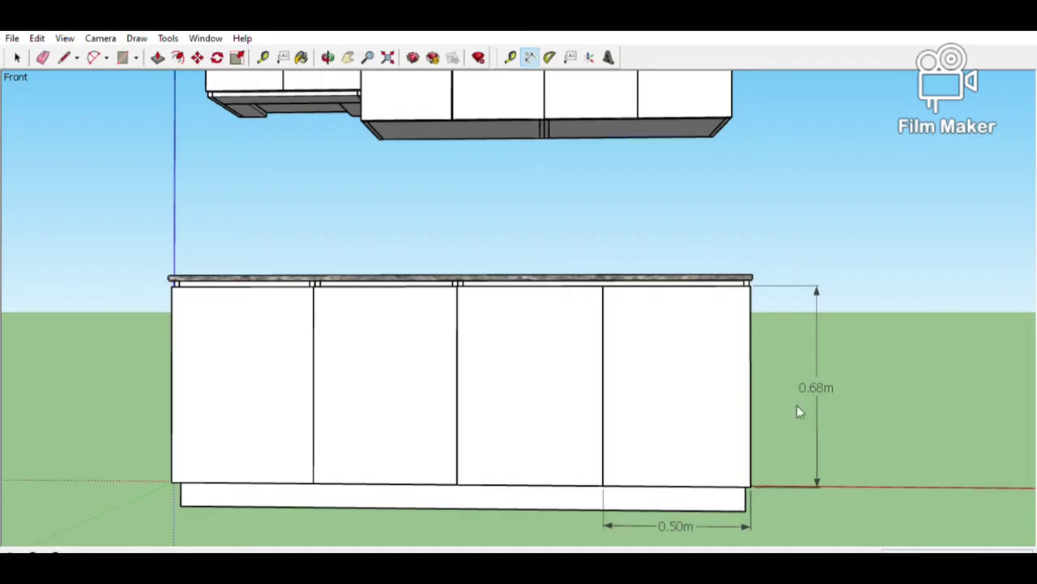
{"action": "key", "text": "space"}
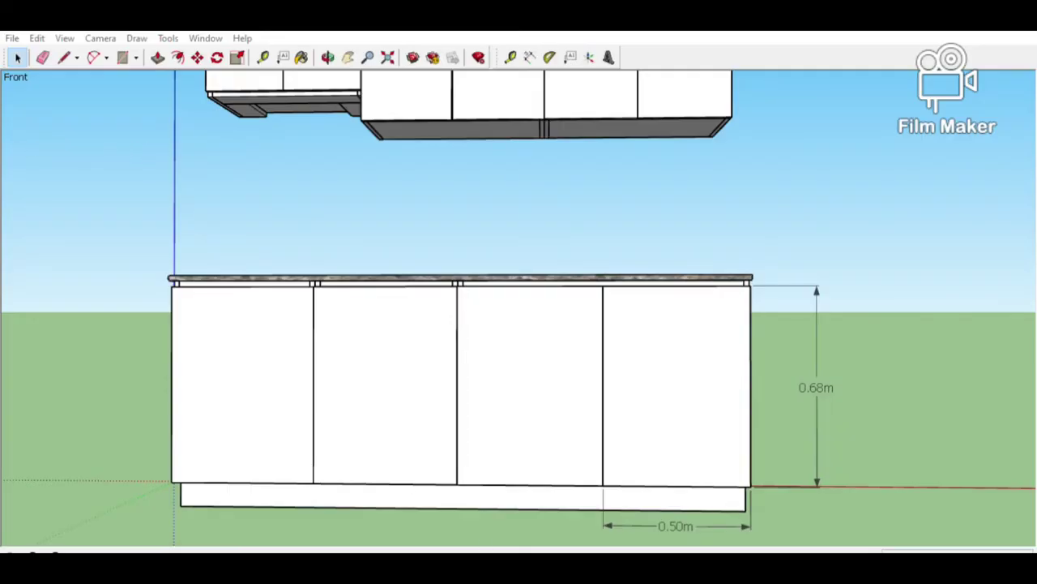
Dimension the height of the outer door on the wall cabinet's shorter compartment
{"action": "left_click", "coordinate": [347, 56]}
{"action": "left_click_drag", "start_coordinate": [533, 108], "coordinate": [633, 395]}
{"action": "left_click", "coordinate": [529, 56]}
{"action": "left_click", "coordinate": [305, 186]}
{"action": "left_click", "coordinate": [305, 365]}
{"action": "left_click", "coordinate": [246, 354]}
Dimension the widths of the two doors on the wall cabinet's shorter compartment
{"action": "left_click", "coordinate": [305, 367]}
{"action": "left_click", "coordinate": [383, 366]}
{"action": "left_click", "coordinate": [333, 432]}
{"action": "left_click", "coordinate": [383, 367]}
{"action": "left_click", "coordinate": [460, 367]}
{"action": "left_click", "coordinate": [459, 435]}
Dimension the width of each of the four taller wall cabinet doors
{"action": "left_click", "coordinate": [553, 397]}
{"action": "left_click", "coordinate": [551, 435]}
{"action": "left_click", "coordinate": [553, 396]}
{"action": "left_click", "coordinate": [646, 396]}
{"action": "left_click", "coordinate": [645, 436]}
{"action": "left_click", "coordinate": [646, 397]}
{"action": "left_click", "coordinate": [738, 396]}
{"action": "left_click", "coordinate": [737, 436]}
{"action": "left_click", "coordinate": [739, 396]}
{"action": "left_click", "coordinate": [834, 398]}
{"action": "left_click", "coordinate": [834, 435]}
{"action": "left_click", "coordinate": [834, 397]}
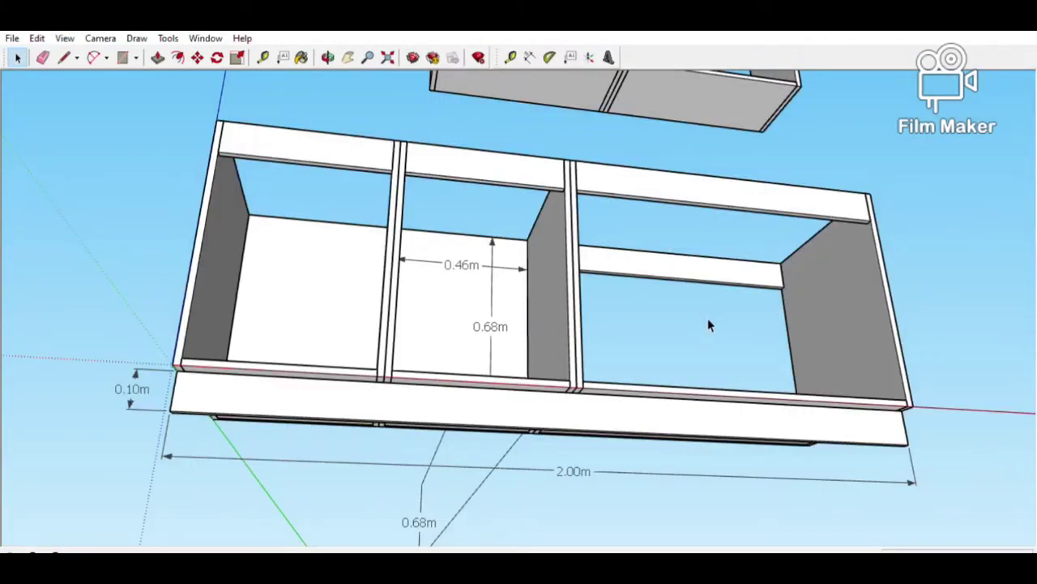
Dimension the height and depth of the end panel on the wall cabinet's full-height side
{"action": "middle_click_drag", "start_coordinate": [709, 325], "coordinate": [572, 370]}
{"action": "scroll", "coordinate": [578, 333], "scroll_direction": "down", "scroll_amount": 4}
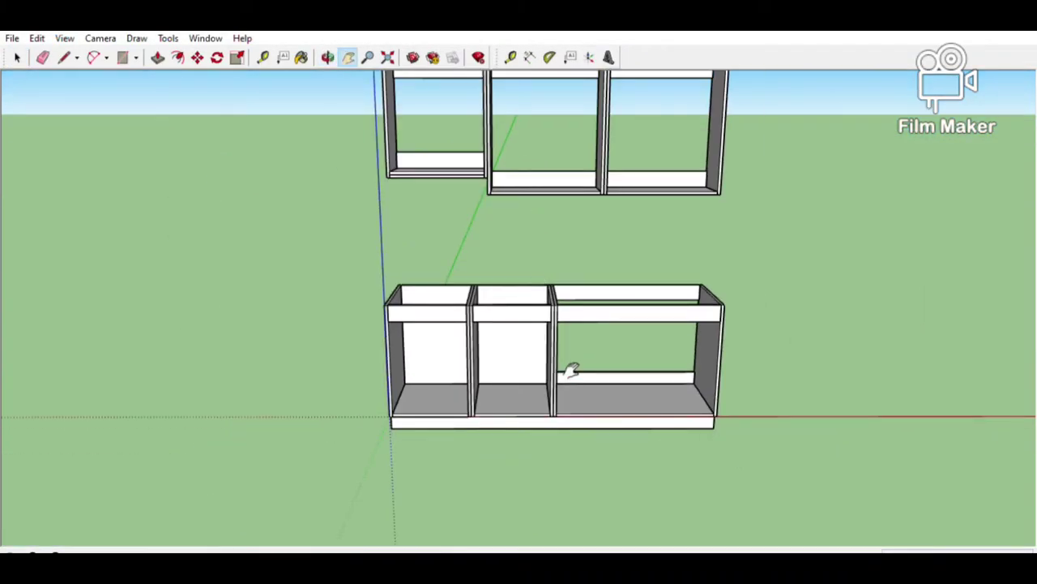
{"action": "left_click_drag", "start_coordinate": [558, 181], "coordinate": [485, 340]}
{"action": "scroll", "coordinate": [484, 340], "scroll_direction": "up", "scroll_amount": 4}
{"action": "key", "text": "o"}
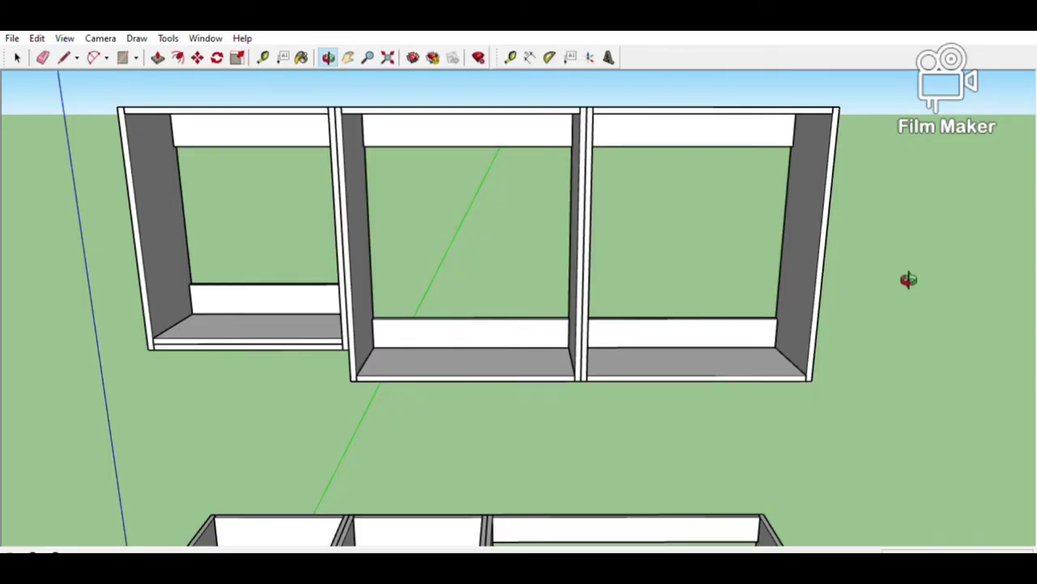
{"action": "left_click_drag", "start_coordinate": [905, 278], "coordinate": [630, 278]}
{"action": "left_click", "coordinate": [807, 101]}
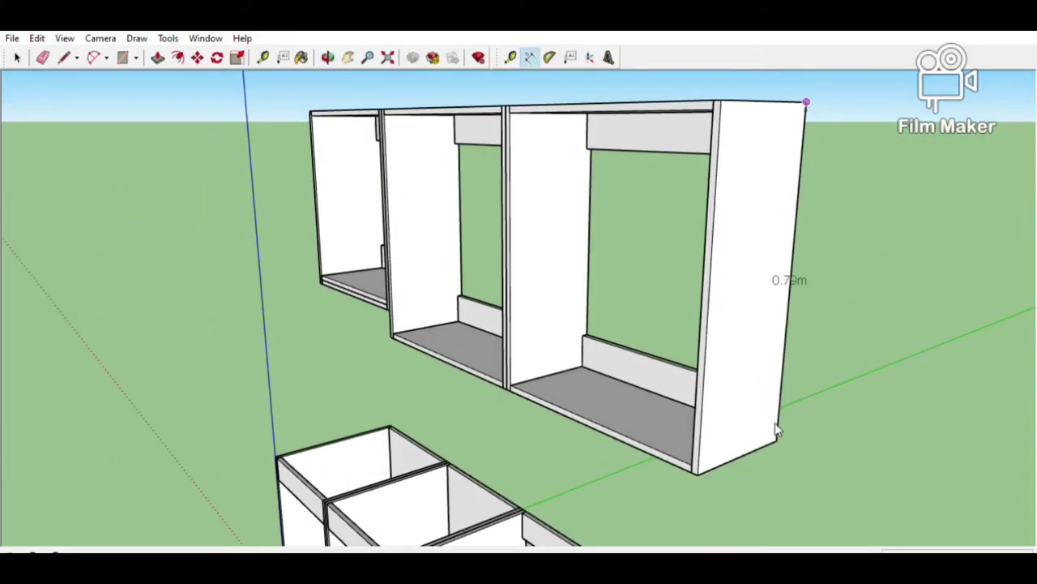
{"action": "left_click", "coordinate": [776, 440]}
{"action": "left_click", "coordinate": [830, 369]}
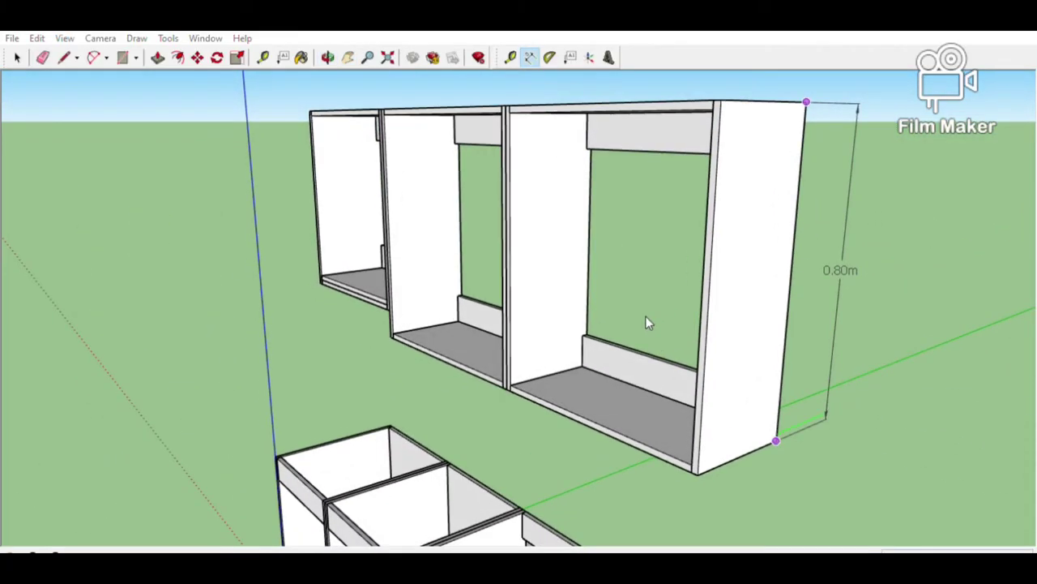
{"action": "left_click", "coordinate": [698, 471]}
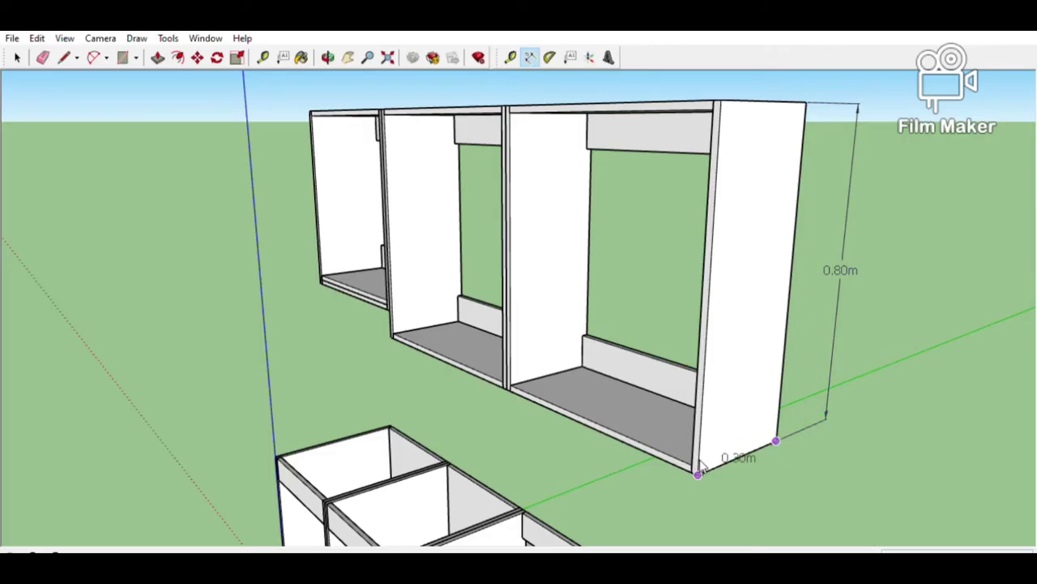
{"action": "left_click", "coordinate": [699, 511]}
{"action": "key", "text": "space"}
{"action": "left_click", "coordinate": [736, 373]}
{"action": "middle_click_drag", "start_coordinate": [744, 375], "coordinate": [743, 403]}
{"action": "left_click", "coordinate": [576, 343], "text": "shift"}
{"action": "left_click", "coordinate": [378, 294], "text": "shift"}
{"action": "left_click", "coordinate": [254, 261], "text": "shift"}
{"action": "key", "text": "Escape"}
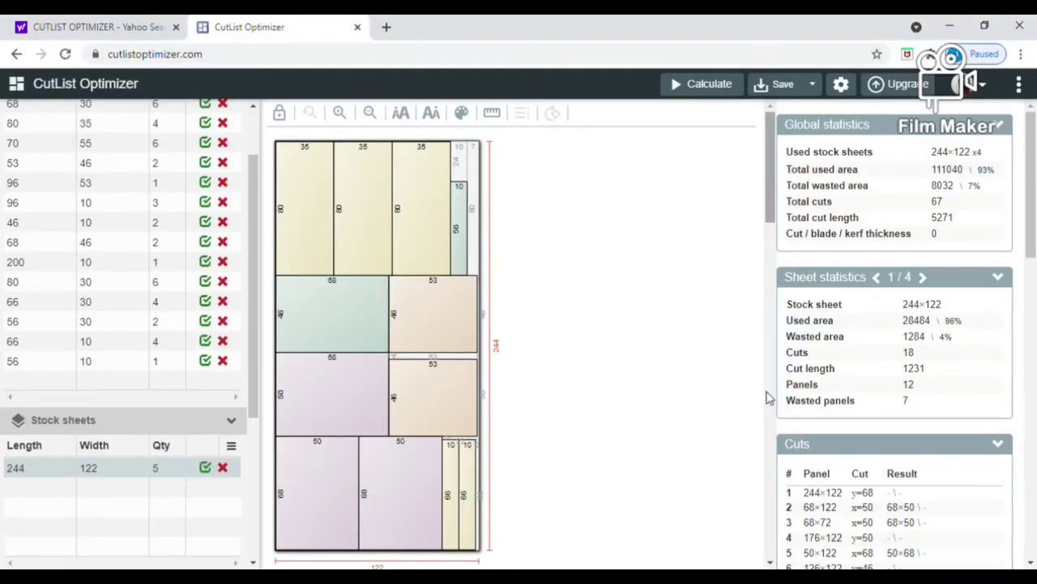
Switch to CutList Optimizer and examine the panel layouts on all the 244×122 stock sheets
{"action": "scroll", "coordinate": [694, 308], "scroll_direction": "down", "scroll_amount": 10}
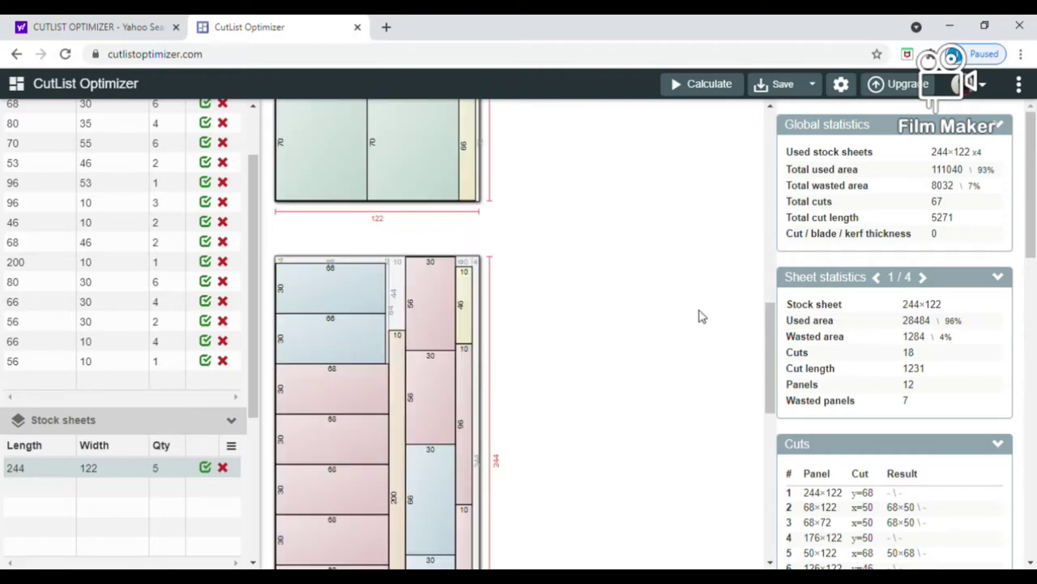
{"action": "left_click", "coordinate": [768, 201]}
{"action": "left_click", "coordinate": [769, 199]}
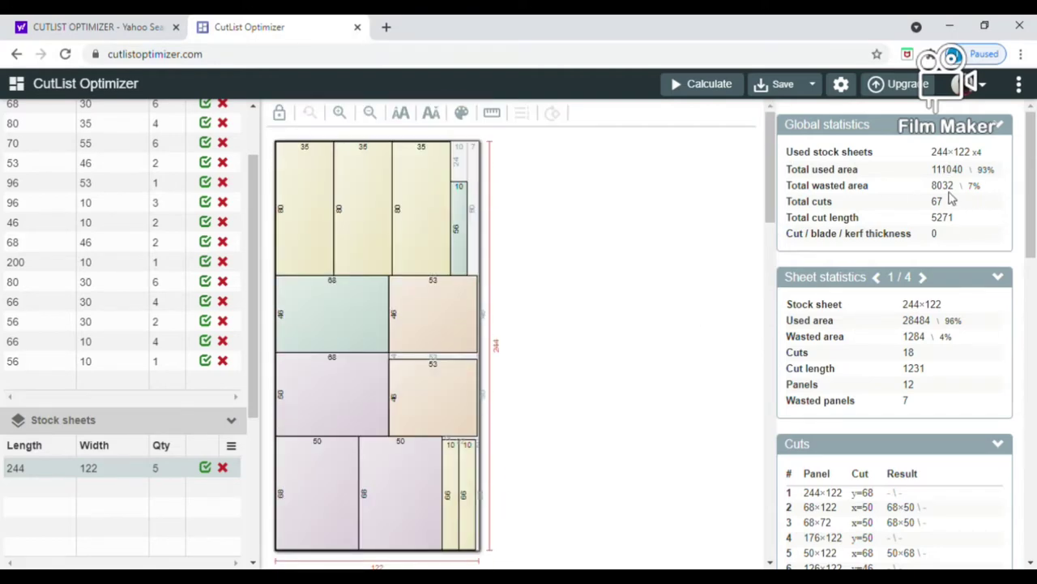
{"action": "left_click_drag", "start_coordinate": [771, 162], "coordinate": [774, 508]}
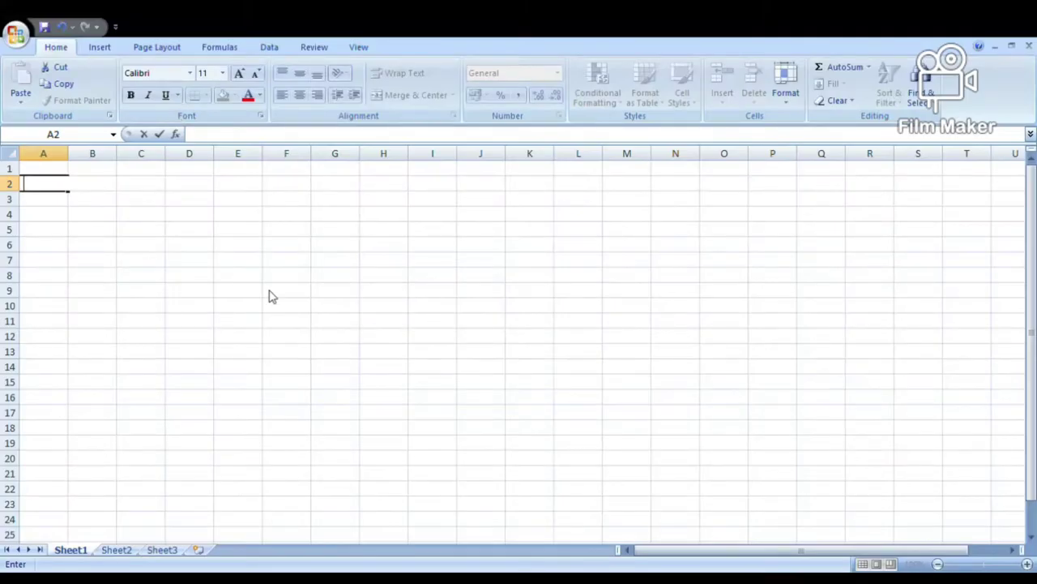
Enter the title "Bill Of Materials" in cell A2
{"action": "type", "text": "Mater"}
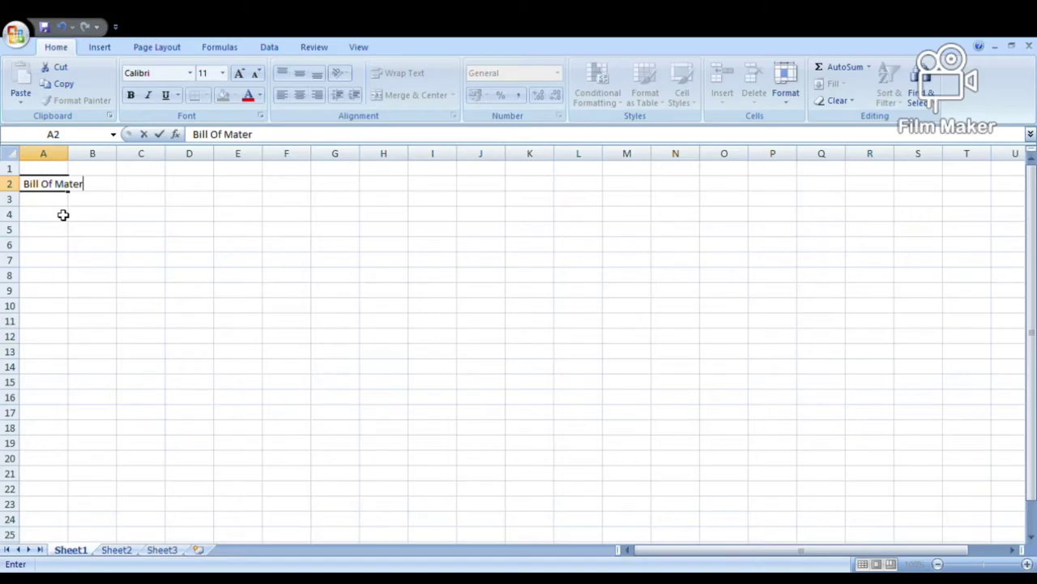
{"action": "type", "text": "iaslls"}
{"action": "key", "text": "Return"}
Enter the first item in row 3 as 5 pcs of Dual Face Laminated Plyboard, in columns A to C
{"action": "type", "text": "5"}
{"action": "key", "text": "Tab"}
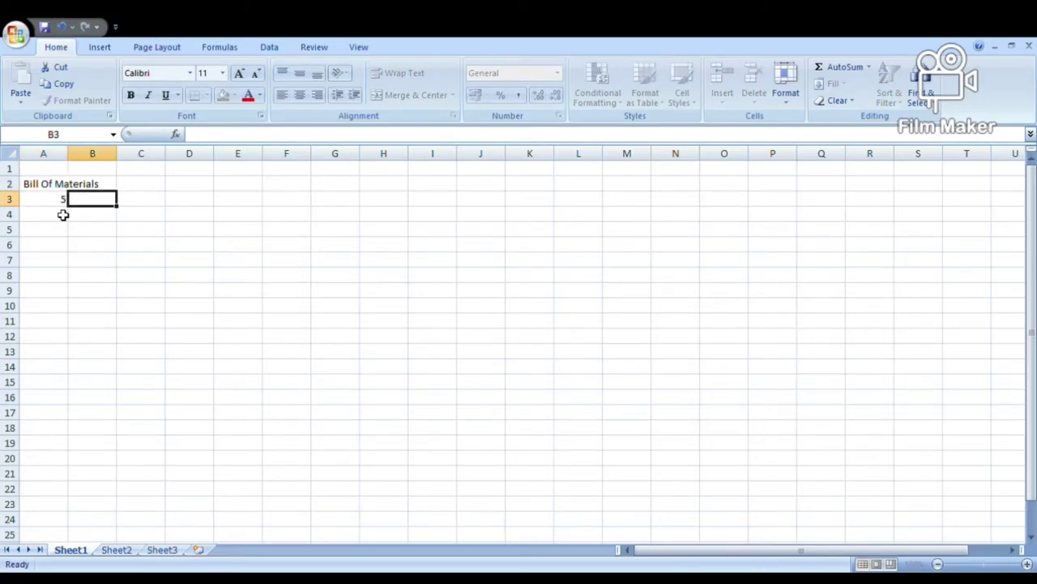
{"action": "type", "text": "pcs"}
{"action": "key", "text": "Tab"}
{"action": "type", "text": "Laminated"}
{"action": "key", "text": "BackSpace"}
{"action": "key", "text": "BackSpace"}
{"action": "key", "text": "BackSpace"}
{"action": "key", "text": "BackSpace"}
{"action": "key", "text": "BackSpace"}
{"action": "key", "text": "BackSpace"}
{"action": "key", "text": "BackSpace"}
{"action": "key", "text": "BackSpace"}
{"action": "key", "text": "BackSpace"}
{"action": "type", "text": "Dual Face Lainated"}
{"action": "key", "text": "BackSpace"}
{"action": "key", "text": "BackSpace"}
{"action": "key", "text": "BackSpace"}
{"action": "key", "text": "BackSpace"}
{"action": "key", "text": "BackSpace"}
{"action": "key", "text": "BackSpace"}
{"action": "type", "text": "minated"}
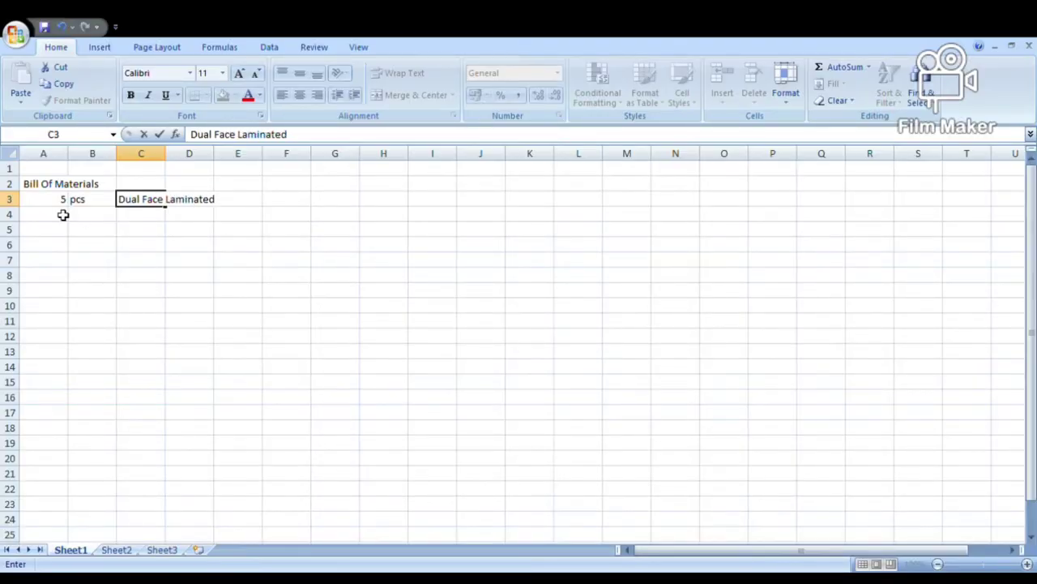
{"action": "type", "text": " Plyboard"}
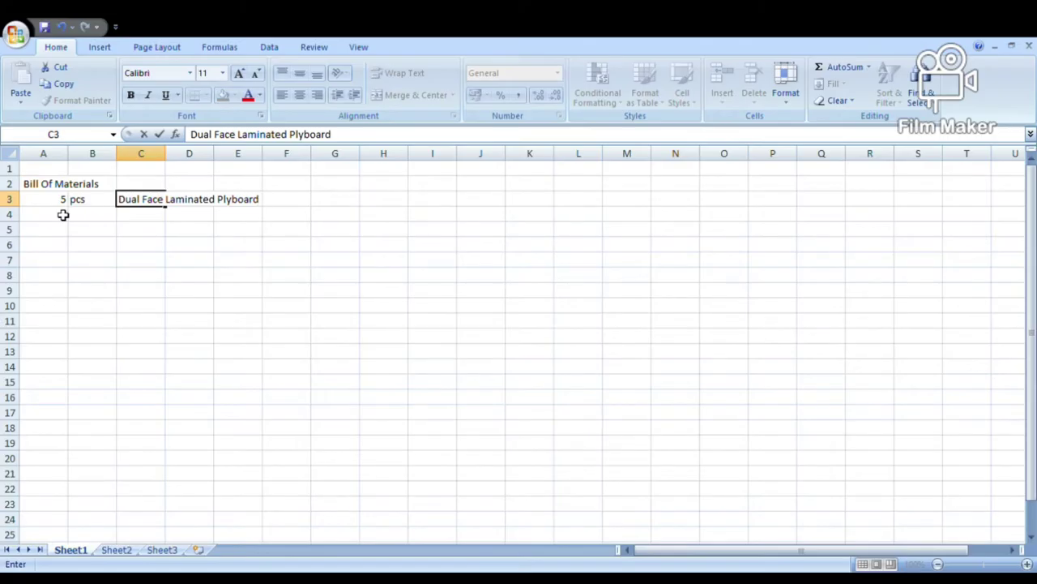
Add the heading "Price per unit" in cell F2 and widen column F to fit it
{"action": "key", "text": "Right"}
{"action": "key", "text": "Right"}
{"action": "key", "text": "Right"}
{"action": "key", "text": "Up"}
{"action": "type", "text": "Price per un"}
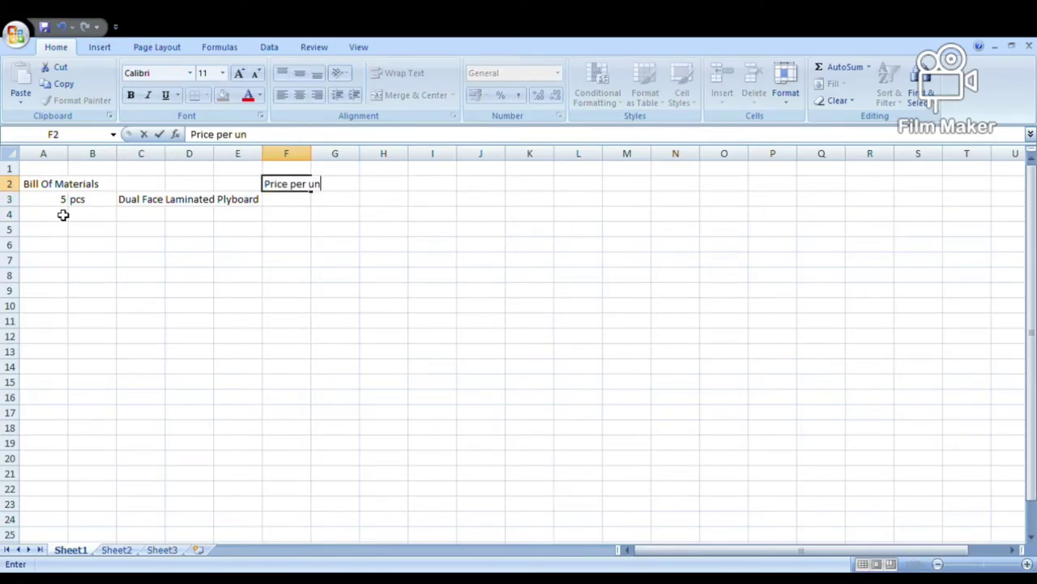
{"action": "type", "text": "it"}
{"action": "key", "text": "Return"}
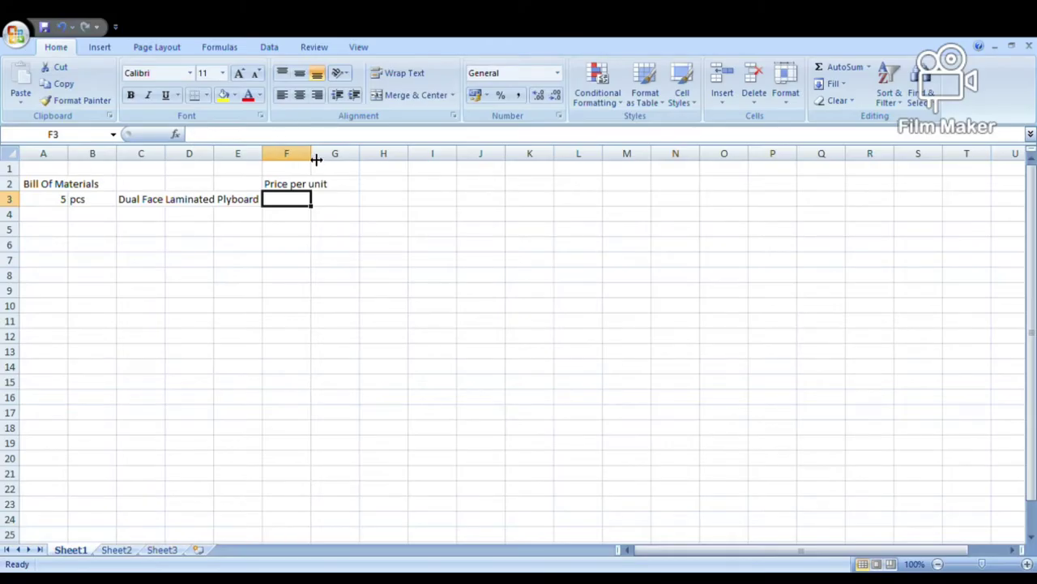
{"action": "double_click", "coordinate": [316, 159]}
Enter a unit price of 3000 for the plyboard in F3 and apply comma number format to column F
{"action": "left_click", "coordinate": [302, 201]}
{"action": "type", "text": "3000"}
{"action": "key", "text": "Tab"}
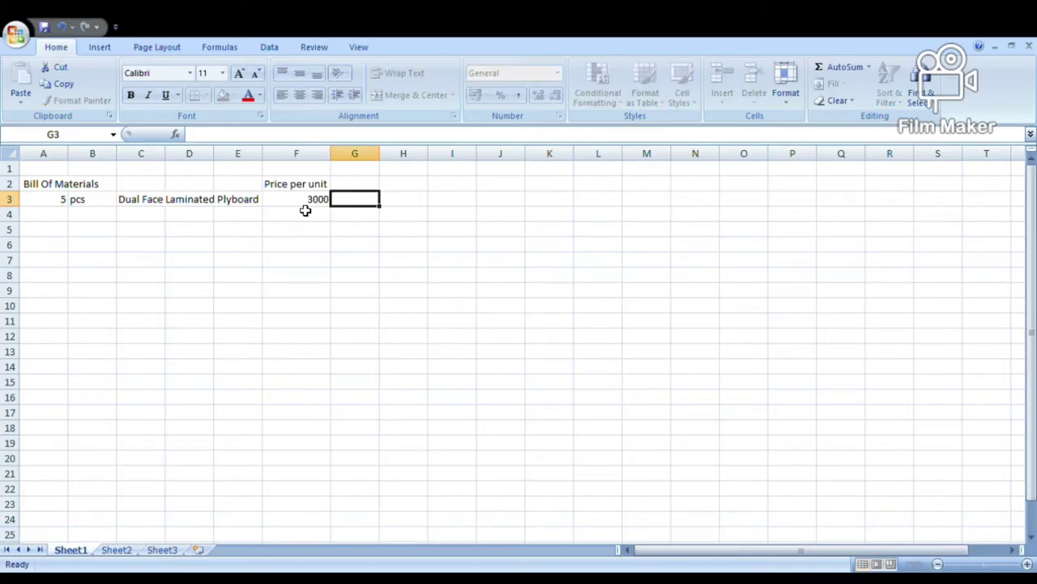
{"action": "left_click", "coordinate": [296, 153]}
{"action": "left_click", "coordinate": [517, 94]}
Calculate the plyboard amount in G3 with a formula multiplying the quantity in A3 by the unit price in F3
{"action": "left_click", "coordinate": [360, 201]}
{"action": "type", "text": "="}
{"action": "key", "text": "Left"}
{"action": "key", "text": "Left"}
{"action": "key", "text": "Left"}
{"action": "key", "text": "Left"}
{"action": "key", "text": "Left"}
{"action": "key", "text": "Left"}
{"action": "type", "text": "*"}
{"action": "key", "text": "Left"}
{"action": "key", "text": "Left"}
{"action": "key", "text": "Left"}
{"action": "key", "text": "Right"}
{"action": "key", "text": "Right"}
{"action": "key", "text": "Return"}
Enter the second item in row 4 as 10 pcs of Concealed Hinges
{"action": "left_click", "coordinate": [69, 213]}
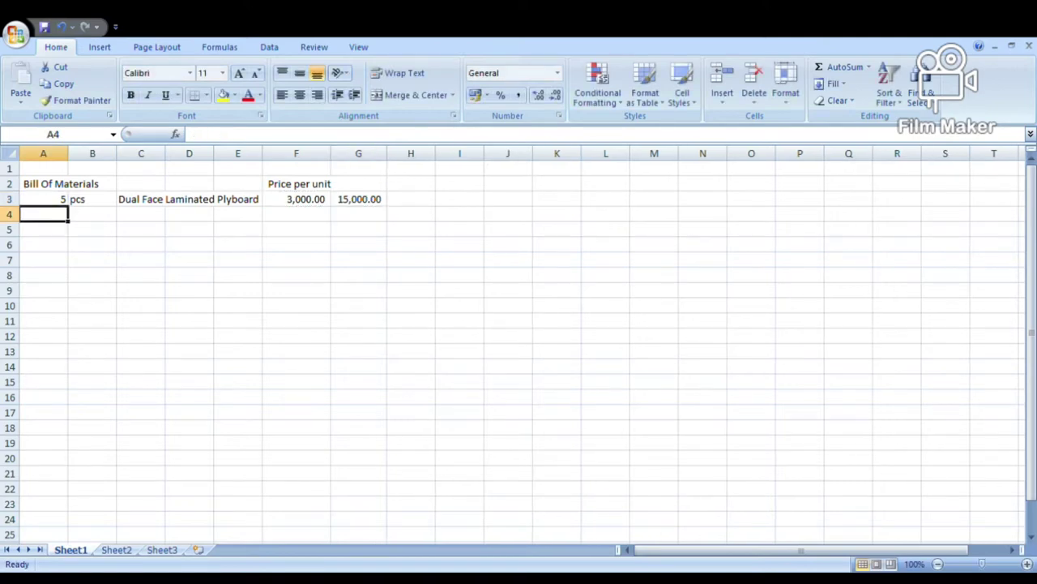
{"action": "key", "text": "alt+Tab"}
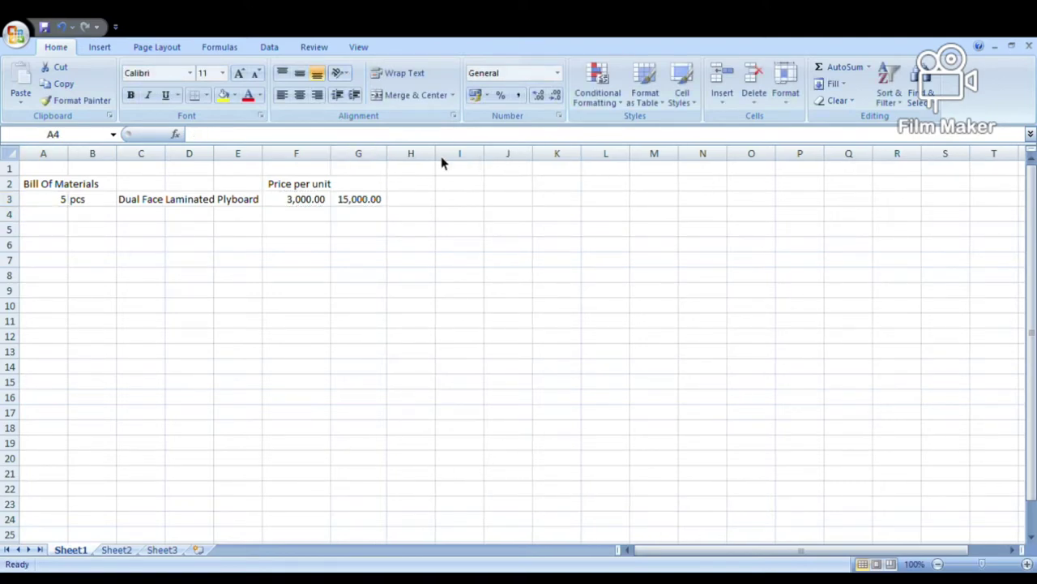
{"action": "type", "text": "10"}
{"action": "key", "text": "Tab"}
{"action": "type", "text": "pcs"}
{"action": "key", "text": "Tab"}
{"action": "type", "text": "Concealed Hinges"}
{"action": "key", "text": "Tab"}
{"action": "key", "text": "Tab"}
{"action": "key", "text": "Tab"}
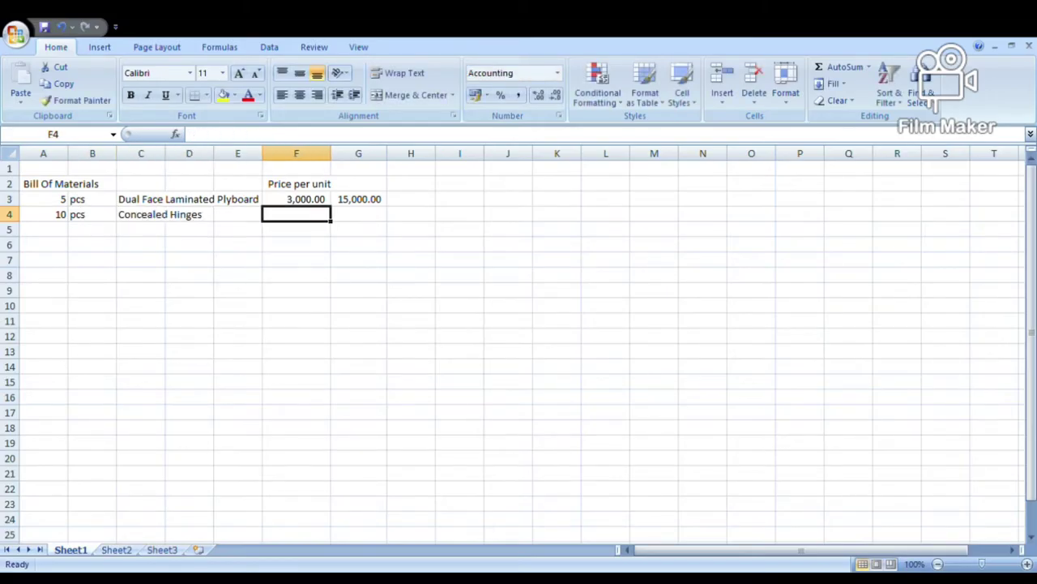
Set the hinges' unit price to 150 and calculate their amount in G4 as quantity times unit price
{"action": "type", "text": "100"}
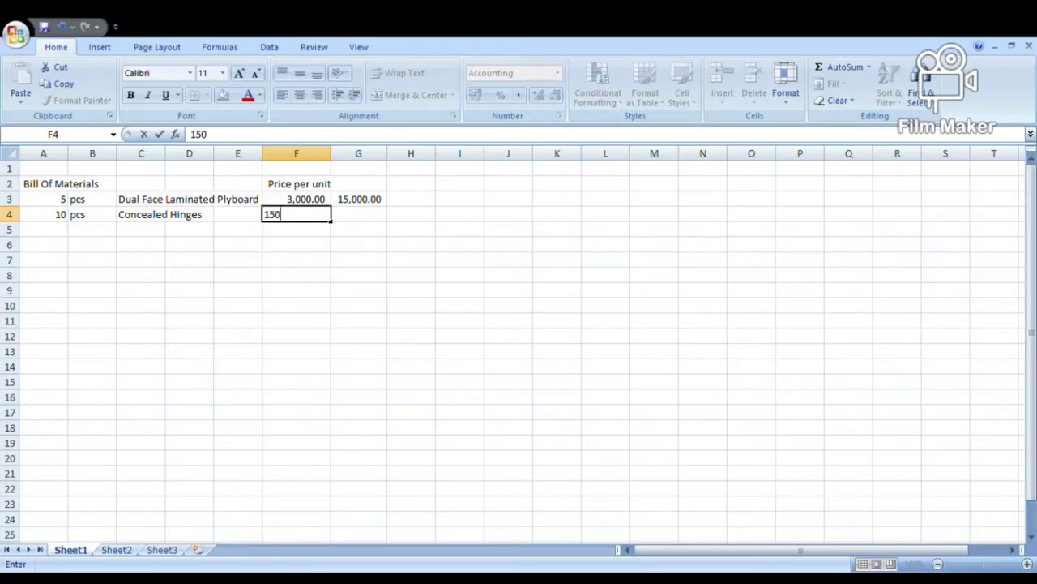
{"action": "key", "text": "Right"}
{"action": "type", "text": "="}
{"action": "key", "text": "Left"}
{"action": "key", "text": "Left"}
{"action": "key", "text": "Left"}
{"action": "key", "text": "Left"}
{"action": "key", "text": "Left"}
{"action": "key", "text": "Left"}
{"action": "type", "text": "*"}
{"action": "key", "text": "Left"}
{"action": "key", "text": "Return"}
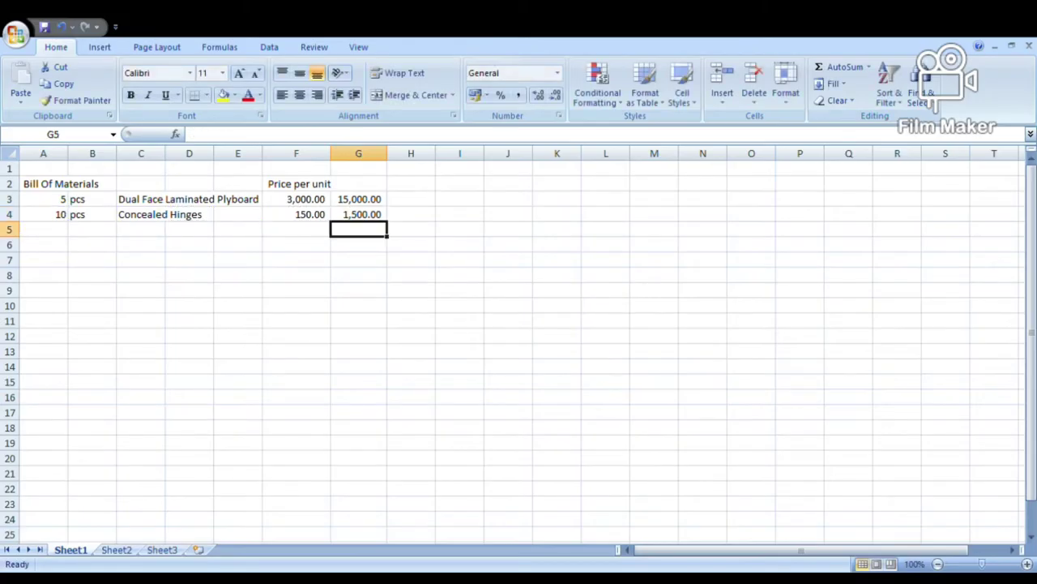
Widen column C to fit the item names and delete the empty columns D and E
{"action": "left_click_drag", "start_coordinate": [173, 159], "coordinate": [272, 159]}
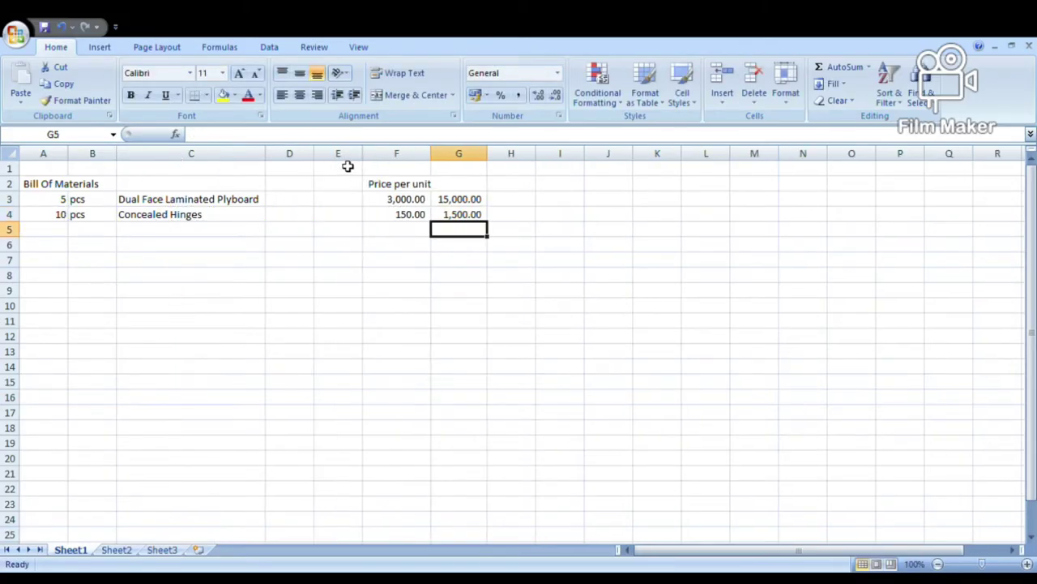
{"action": "left_click_drag", "start_coordinate": [344, 156], "coordinate": [300, 159]}
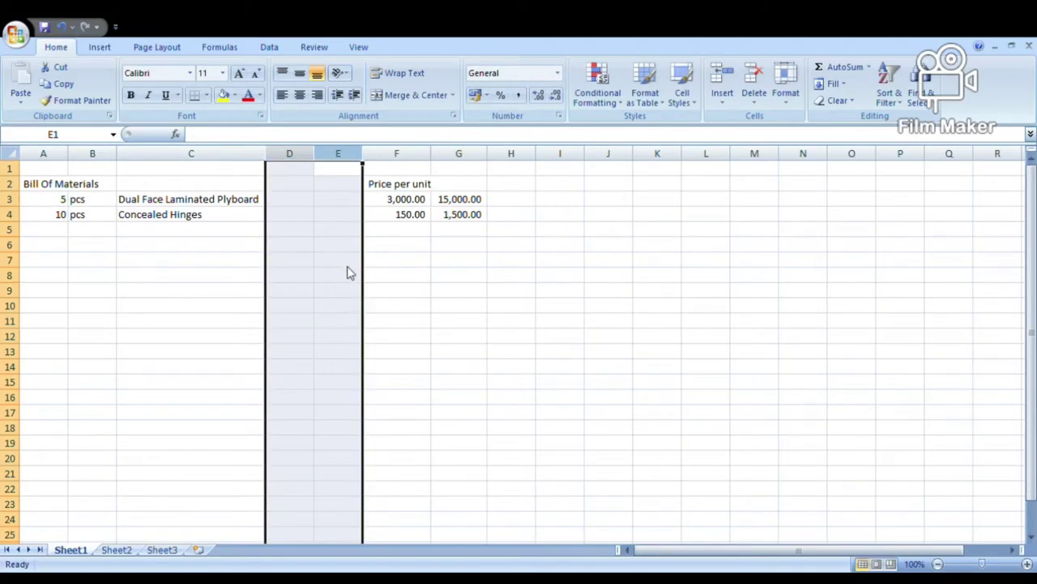
{"action": "key", "text": "ctrl+minus"}
{"action": "left_click", "coordinate": [208, 232]}
Add Screws and Toks in row 5 with a unit price of 200 and an amount of 200
{"action": "left_click", "coordinate": [49, 235]}
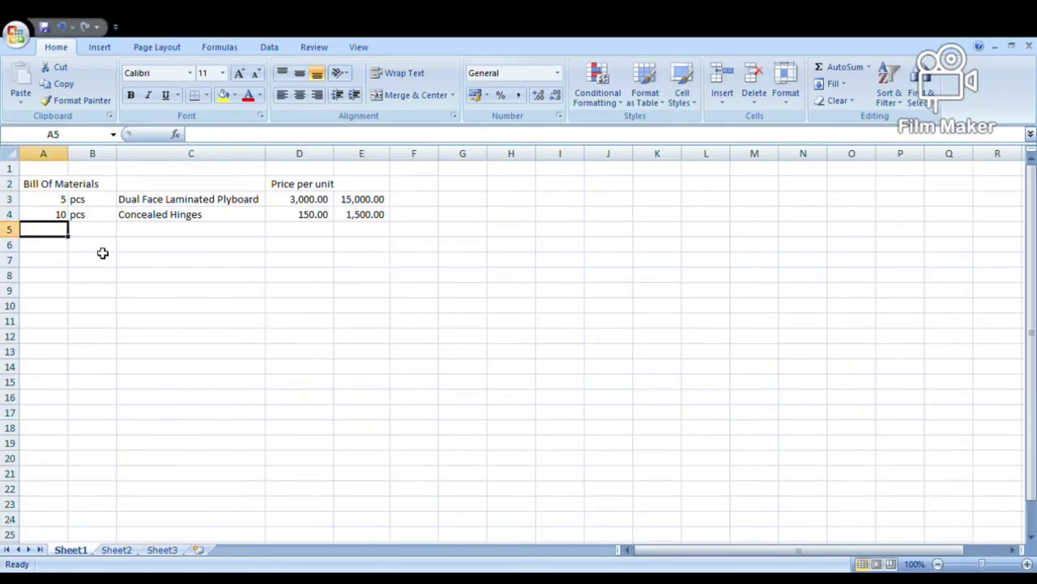
{"action": "left_click", "coordinate": [174, 231]}
{"action": "type", "text": "Screws and Tooks"}
{"action": "key", "text": "Tab"}
{"action": "type", "text": "200"}
{"action": "key", "text": "Tab"}
{"action": "type", "text": "200"}
{"action": "key", "text": "Return"}
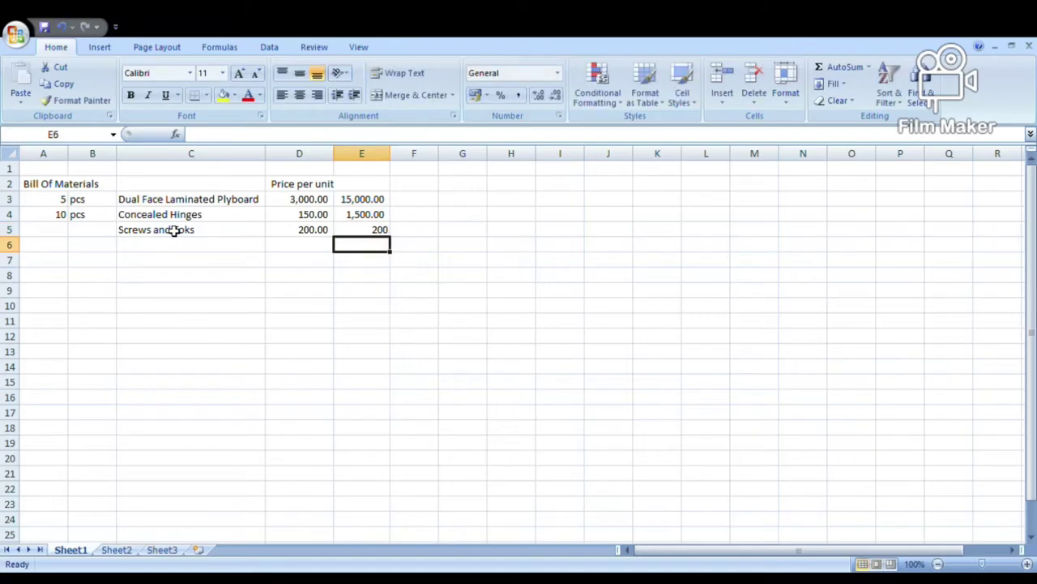
Add Wood Glue in row 6 with a unit price of 100 and an amount of 100
{"action": "key", "text": "Left"}
{"action": "key", "text": "Left"}
{"action": "key", "text": "Left"}
{"action": "key", "text": "Left"}
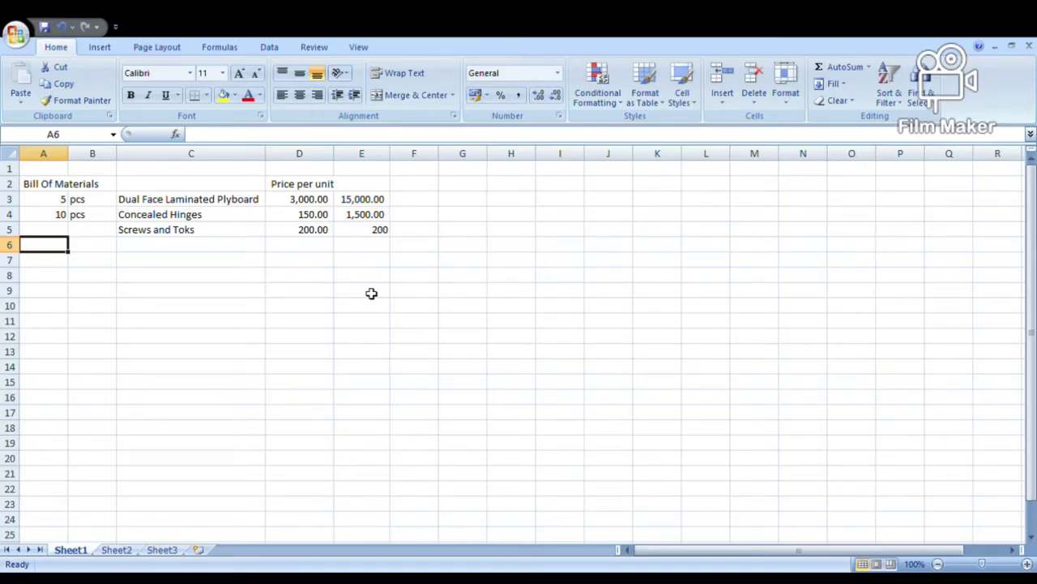
{"action": "left_click", "coordinate": [243, 245]}
{"action": "type", "text": "Wood Glue"}
{"action": "key", "text": "Tab"}
{"action": "type", "text": "100"}
{"action": "key", "text": "Tab"}
{"action": "type", "text": "100"}
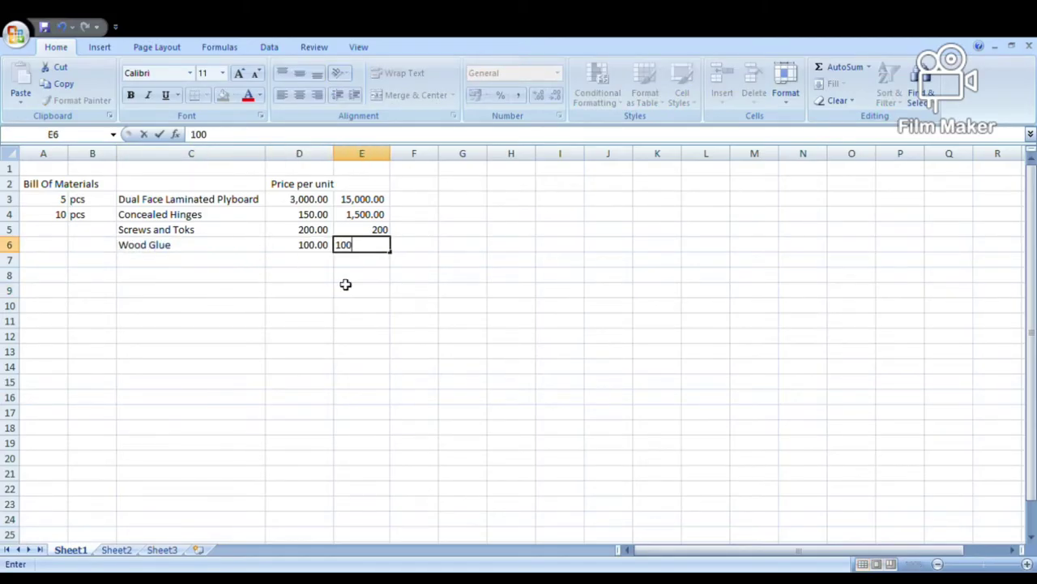
{"action": "left_click", "coordinate": [345, 281]}
Total the four item amounts in cell E7 with a formula adding E3, E4, E5 and E6
{"action": "left_click", "coordinate": [359, 263]}
{"action": "type", "text": "="}
{"action": "key", "text": "Up"}
{"action": "key", "text": "Up"}
{"action": "key", "text": "Up"}
{"action": "key", "text": "Up"}
{"action": "type", "text": "+"}
{"action": "key", "text": "Up"}
{"action": "key", "text": "Up"}
{"action": "key", "text": "Up"}
{"action": "type", "text": "+"}
{"action": "key", "text": "Up"}
{"action": "key", "text": "Up"}
{"action": "type", "text": "+"}
{"action": "key", "text": "Up"}
{"action": "key", "text": "Return"}
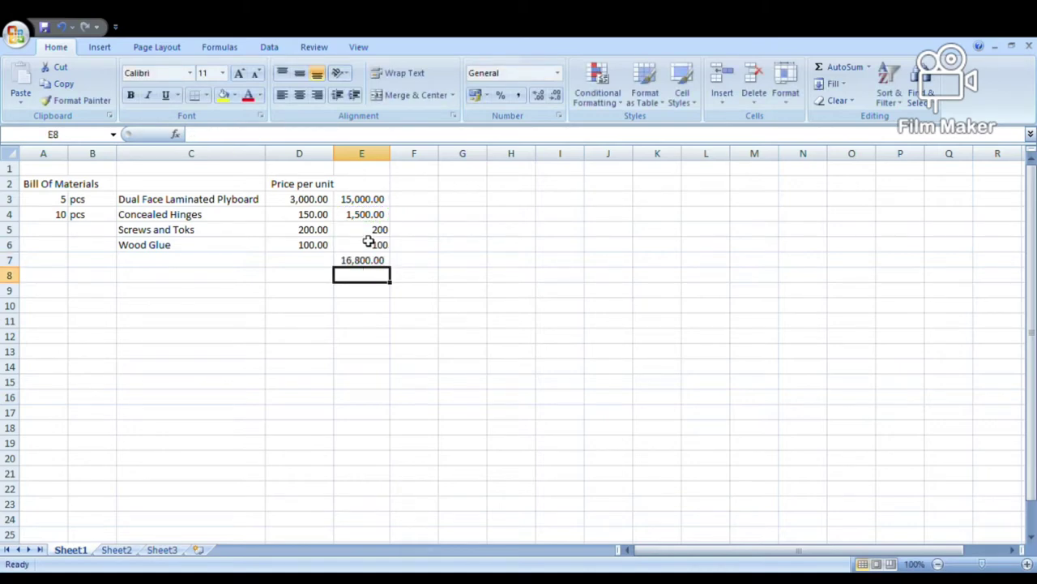
Start a total label in cell D7, and clear it together with the sum formula in E7
{"action": "left_click", "coordinate": [310, 266]}
{"action": "type", "text": "To"}
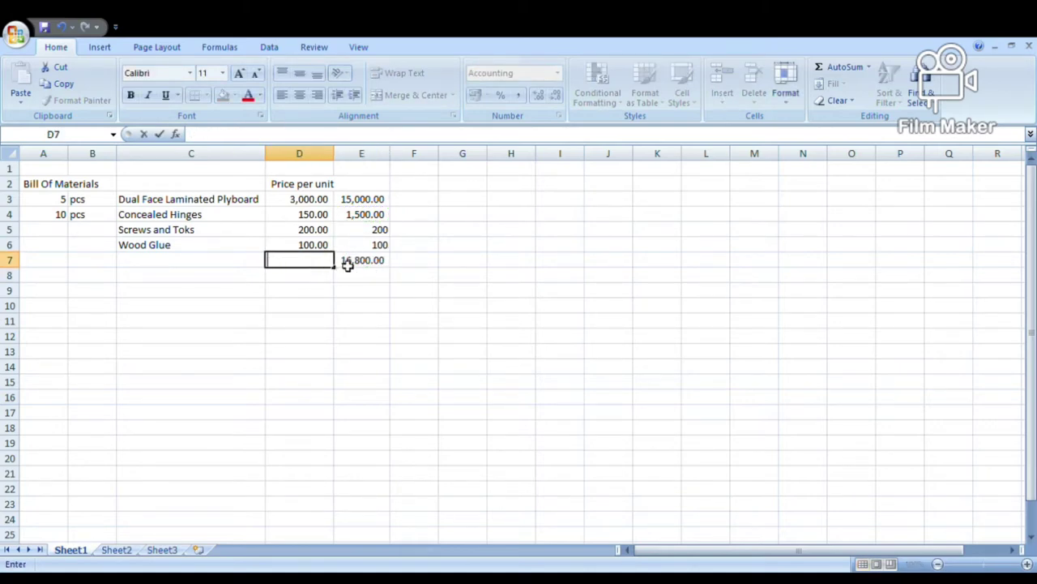
{"action": "left_click", "coordinate": [347, 266]}
{"action": "key", "text": "BackSpace"}
{"action": "left_click", "coordinate": [348, 310]}
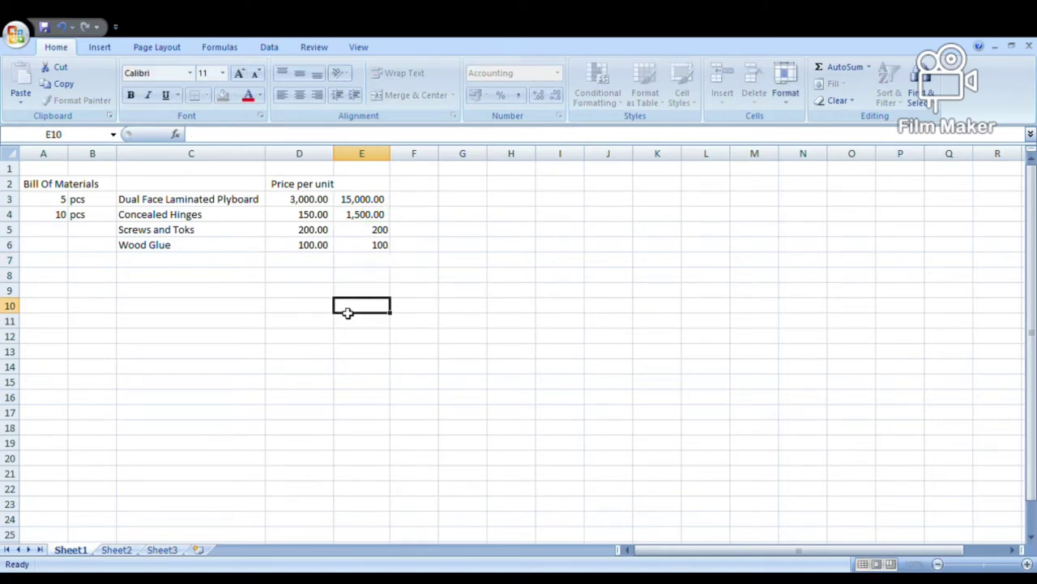
Add Edge Banding in row 7 with a quantity of 30 m and a unit price of 20
{"action": "left_click", "coordinate": [120, 256]}
{"action": "type", "text": "Edge Banding"}
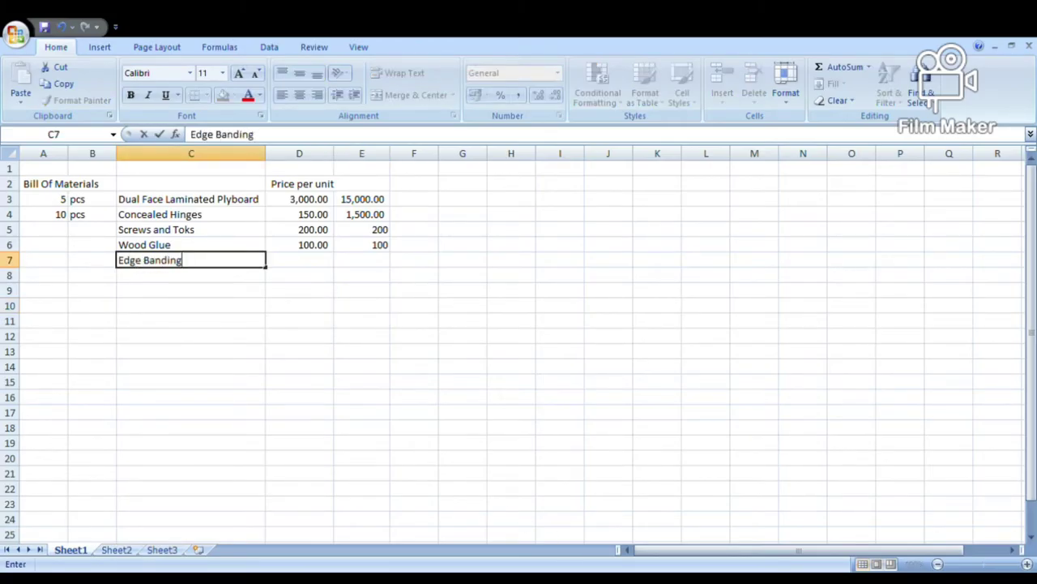
{"action": "key", "text": "Return"}
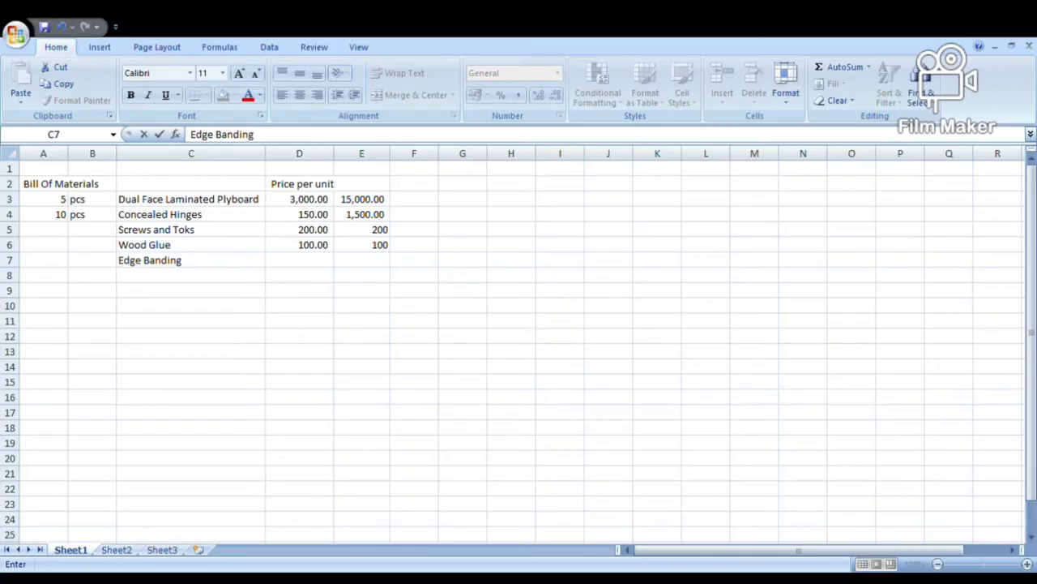
{"action": "left_click", "coordinate": [51, 260]}
{"action": "type", "text": "30"}
{"action": "key", "text": "Tab"}
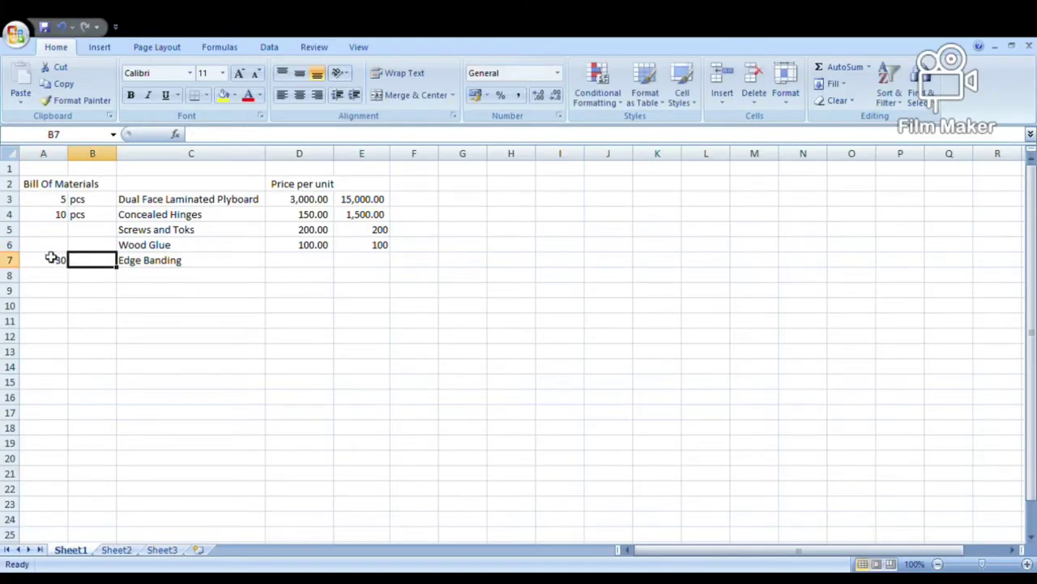
{"action": "type", "text": "m"}
{"action": "key", "text": "Tab"}
{"action": "key", "text": "Tab"}
{"action": "type", "text": "20"}
{"action": "key", "text": "Tab"}
Calculate the edge banding amount in E7 by multiplying its quantity in A7 by its unit price in D7
{"action": "type", "text": "="}
{"action": "key", "text": "Left"}
{"action": "left_click", "coordinate": [52, 259]}
{"action": "type", "text": "*"}
{"action": "key", "text": "Left"}
{"action": "key", "text": "Return"}
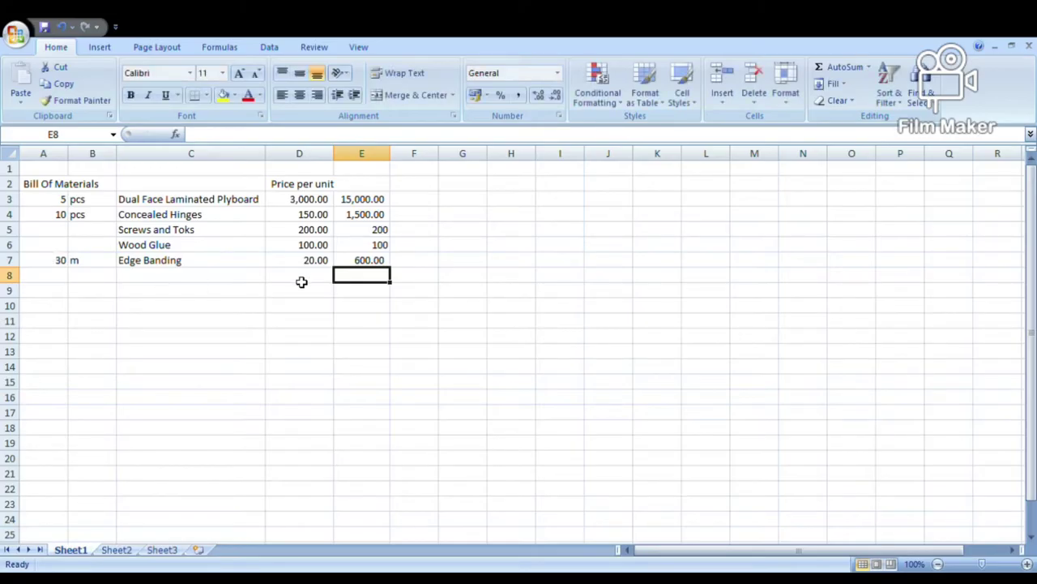
Enter the next item in row 8 as 1 l of Bonding Cement
{"action": "left_click", "coordinate": [222, 283]}
{"action": "left_click", "coordinate": [55, 275]}
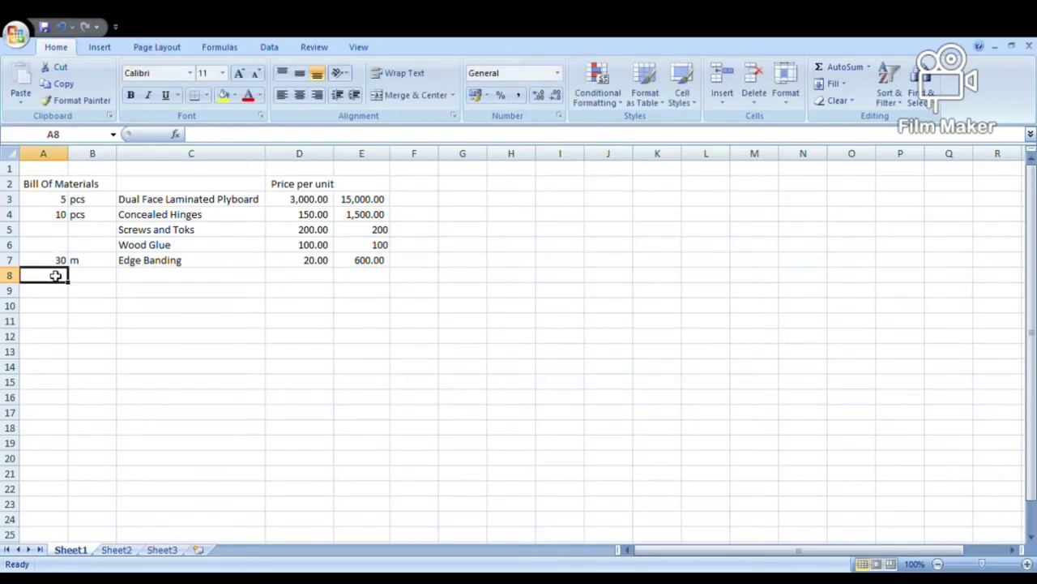
{"action": "type", "text": "1"}
{"action": "key", "text": "Tab"}
{"action": "type", "text": "l"}
{"action": "type", "text": "onding Cement"}
Enter 200 as both the unit price and the amount of the bonding cement in row 8
{"action": "left_click", "coordinate": [55, 275]}
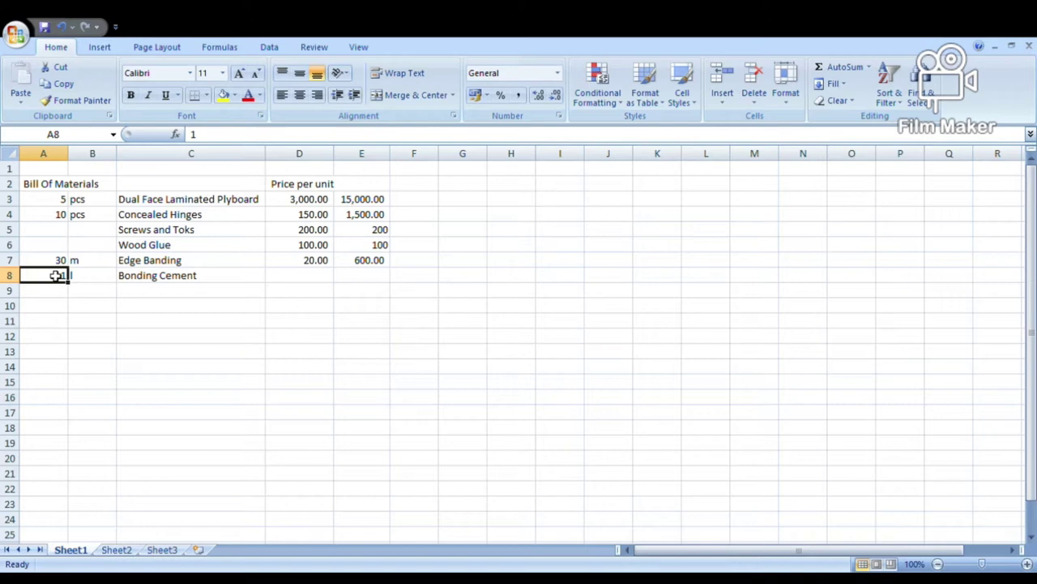
{"action": "key", "text": "Right"}
{"action": "key", "text": "Right"}
{"action": "key", "text": "Right"}
{"action": "type", "text": "3,00"}
{"action": "key", "text": "BackSpace"}
{"action": "key", "text": "BackSpace"}
{"action": "key", "text": "BackSpace"}
{"action": "type", "text": "200"}
{"action": "key", "text": "Right"}
{"action": "type", "text": "200"}
{"action": "key", "text": "Return"}
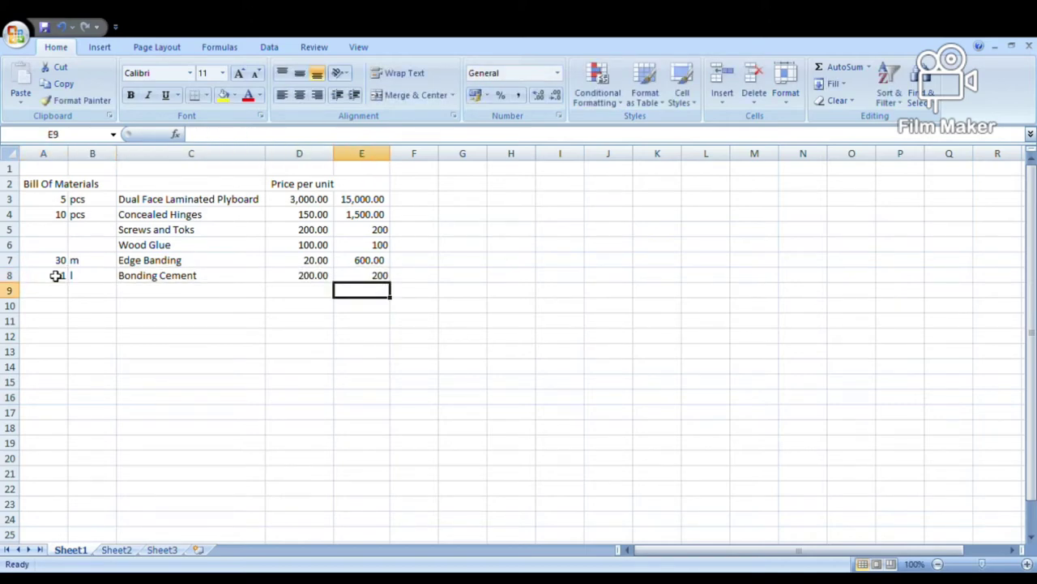
Label cell D9 below the listed prices as Total
{"action": "key", "text": "Left"}
{"action": "key", "text": "Left"}
{"action": "key", "text": "Left"}
{"action": "key", "text": "Right"}
{"action": "key", "text": "Right"}
{"action": "type", "text": "Total"}
{"action": "key", "text": "Tab"}
Sum the six item amounts from E3 through E8 in E9 with an addition formula
{"action": "type", "text": "="}
{"action": "key", "text": "Up"}
{"action": "key", "text": "Up"}
{"action": "key", "text": "Up"}
{"action": "key", "text": "Up"}
{"action": "key", "text": "Up"}
{"action": "key", "text": "Up"}
{"action": "type", "text": "+"}
{"action": "key", "text": "Up"}
{"action": "key", "text": "Up"}
{"action": "key", "text": "Up"}
{"action": "key", "text": "Up"}
{"action": "key", "text": "Up"}
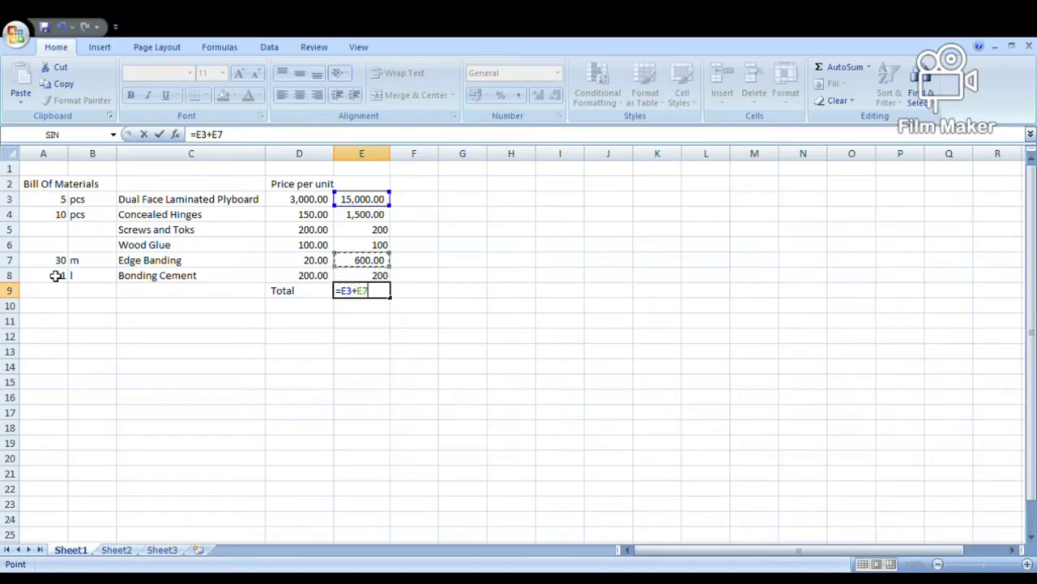
{"action": "type", "text": "+"}
{"action": "key", "text": "Up"}
{"action": "key", "text": "Up"}
{"action": "key", "text": "Up"}
{"action": "key", "text": "Up"}
{"action": "type", "text": "+"}
{"action": "key", "text": "Up"}
{"action": "key", "text": "Up"}
{"action": "type", "text": "+"}
{"action": "key", "text": "Up"}
{"action": "key", "text": "Up"}
{"action": "key", "text": "Up"}
{"action": "type", "text": "+"}
{"action": "key", "text": "Up"}
{"action": "key", "text": "Return"}
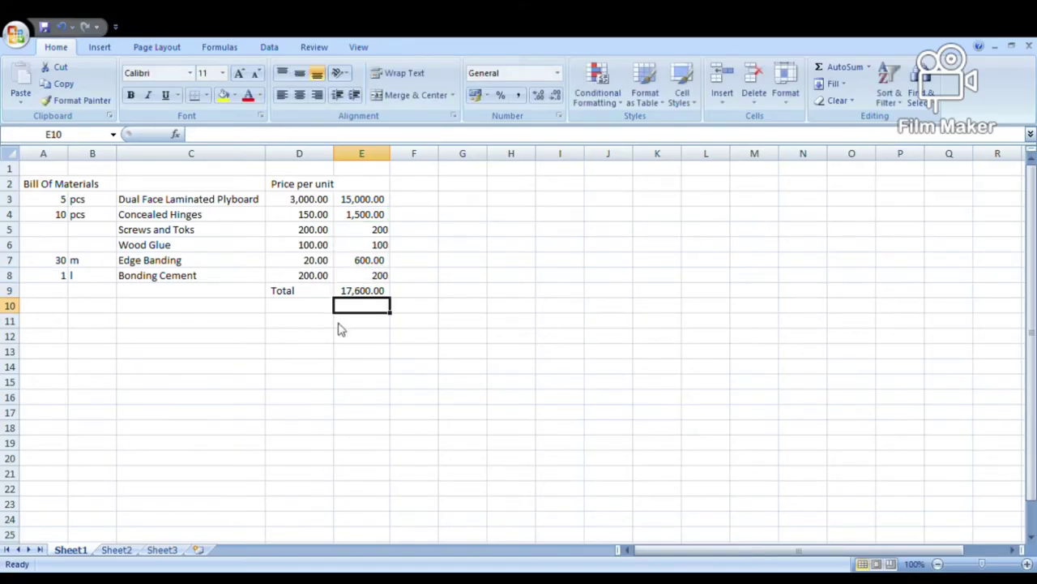
Start a Labor section in A12 with the note "5 Days Including Installation" in B12
{"action": "left_click", "coordinate": [38, 336]}
{"action": "type", "text": "Labor"}
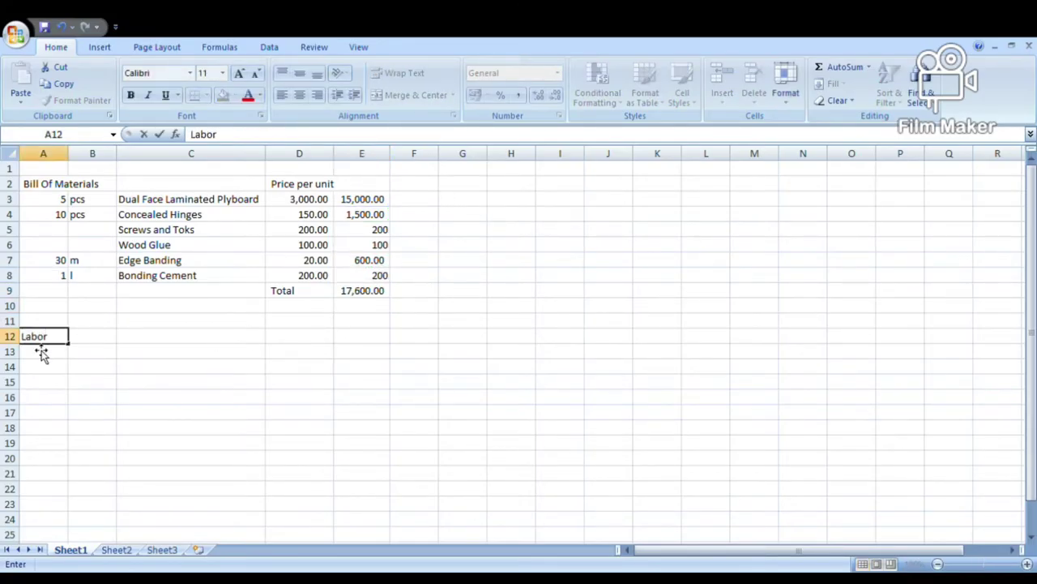
{"action": "key", "text": "Return"}
{"action": "key", "text": "Up"}
{"action": "key", "text": "Right"}
{"action": "type", "text": "5 D"}
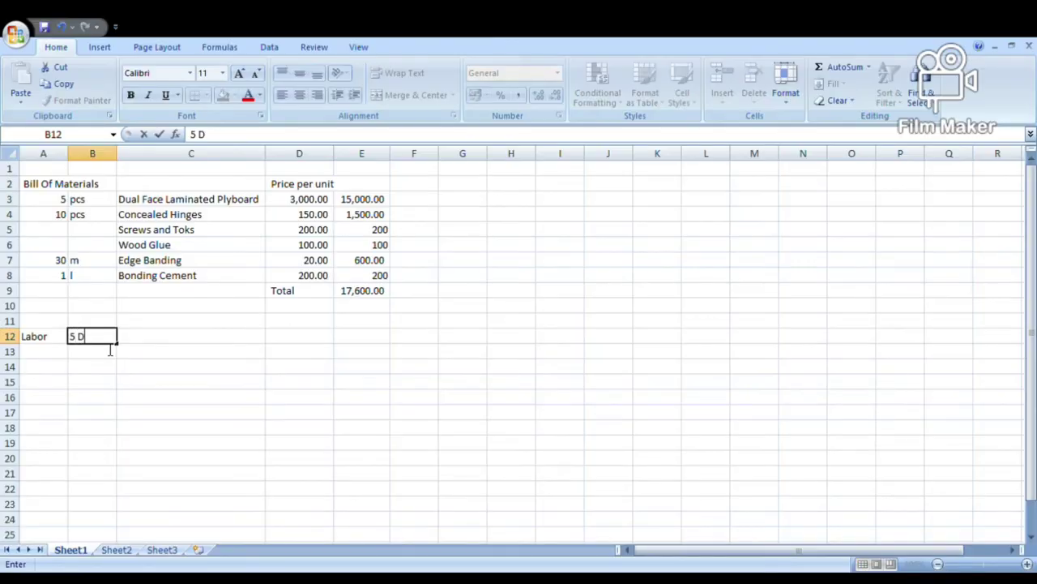
{"action": "type", "text": "ays Including Installation"}
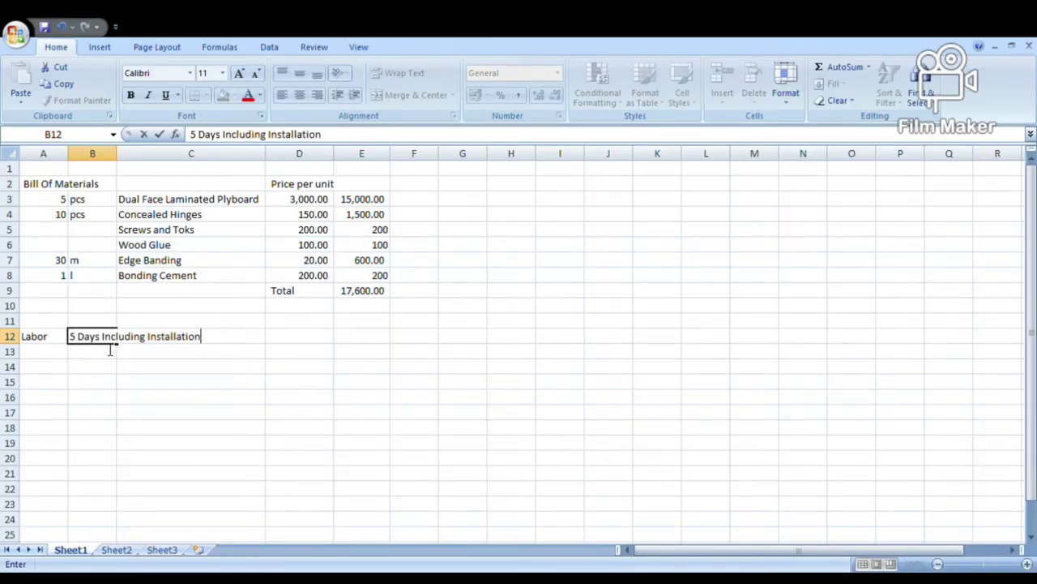
{"action": "key", "text": "Return"}
Enter Skilled labor in row 13 with a rate of 1000 and a duration of 5days
{"action": "key", "text": "Left"}
{"action": "type", "text": "Skilled"}
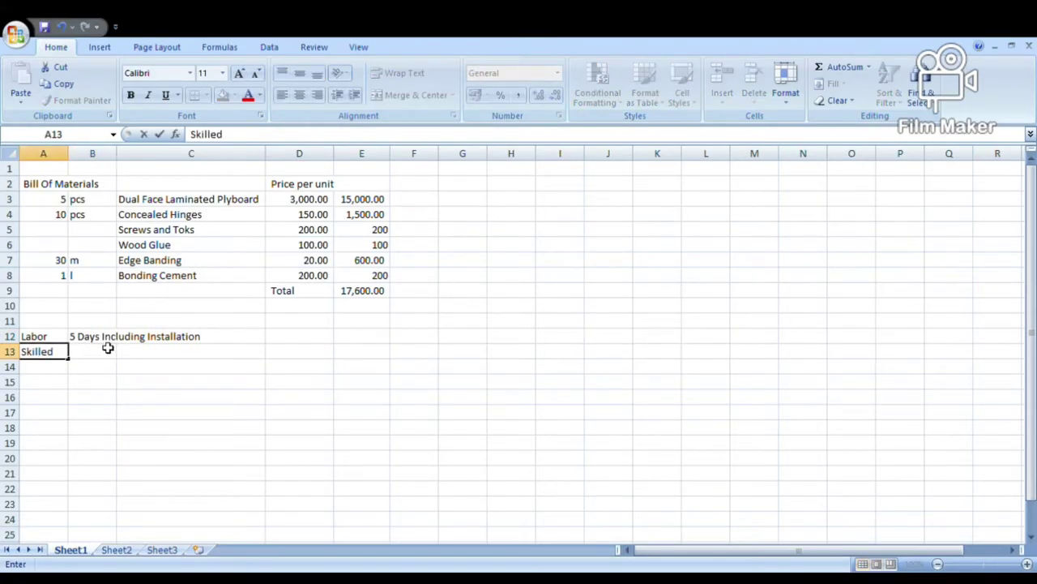
{"action": "key", "text": "Right"}
{"action": "type", "text": "10"}
{"action": "key", "text": "Right"}
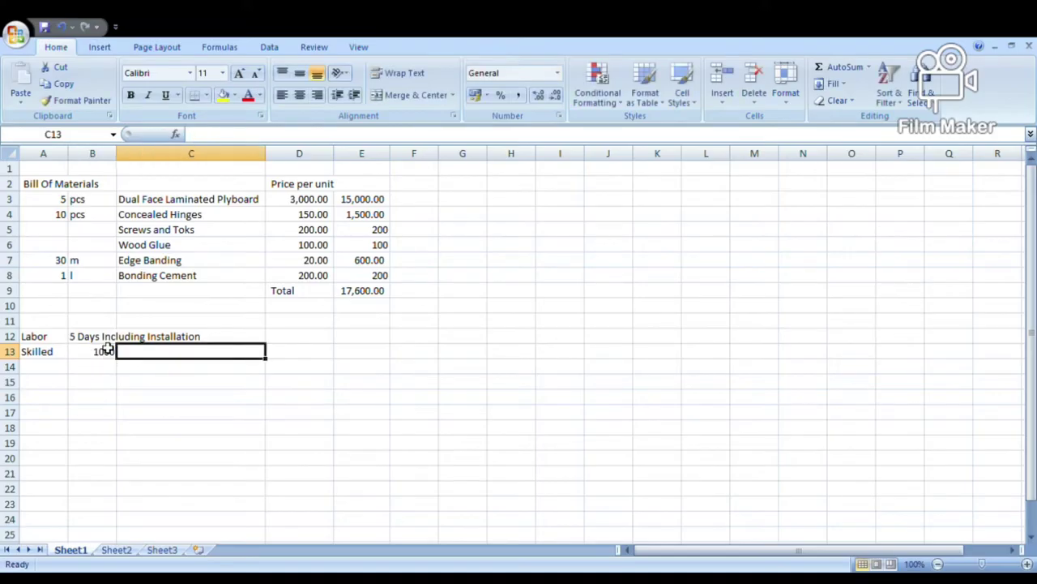
{"action": "type", "text": "days"}
{"action": "key", "text": "BackSpace"}
{"action": "key", "text": "BackSpace"}
{"action": "key", "text": "BackSpace"}
{"action": "key", "text": "BackSpace"}
{"action": "type", "text": "5days"}
Calculate the skilled labor cost in D13 as 1000 times 5
{"action": "key", "text": "Right"}
{"action": "type", "text": "=1000*5"}
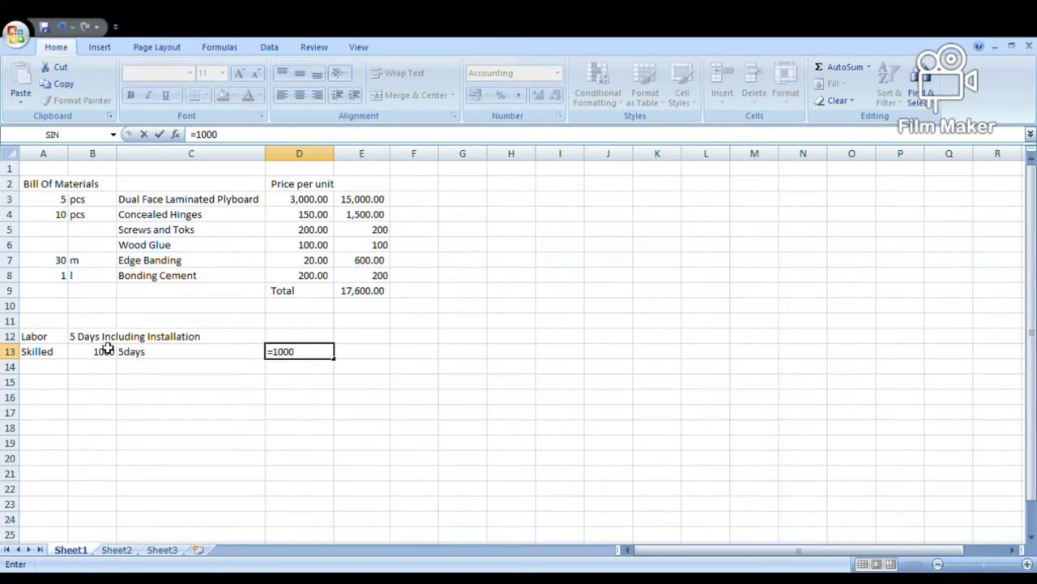
{"action": "key", "text": "Return"}
Enter Helper in row 14 with a rate of 500 and a duration of 5days
{"action": "left_click", "coordinate": [65, 366]}
{"action": "type", "text": "Helper"}
{"action": "key", "text": "Right"}
{"action": "type", "text": "500"}
{"action": "key", "text": "Right"}
{"action": "type", "text": "5days"}
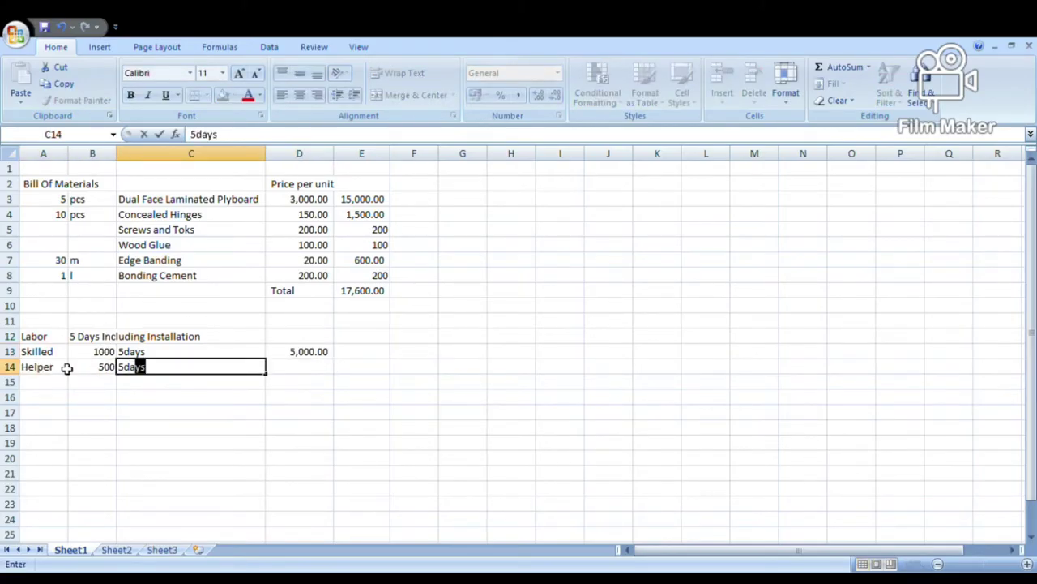
Calculate the helper cost in D14 as 500 times 5
{"action": "key", "text": "Right"}
{"action": "type", "text": "500"}
{"action": "key", "text": "BackSpace"}
{"action": "key", "text": "BackSpace"}
{"action": "key", "text": "BackSpace"}
{"action": "type", "text": "=500*"}
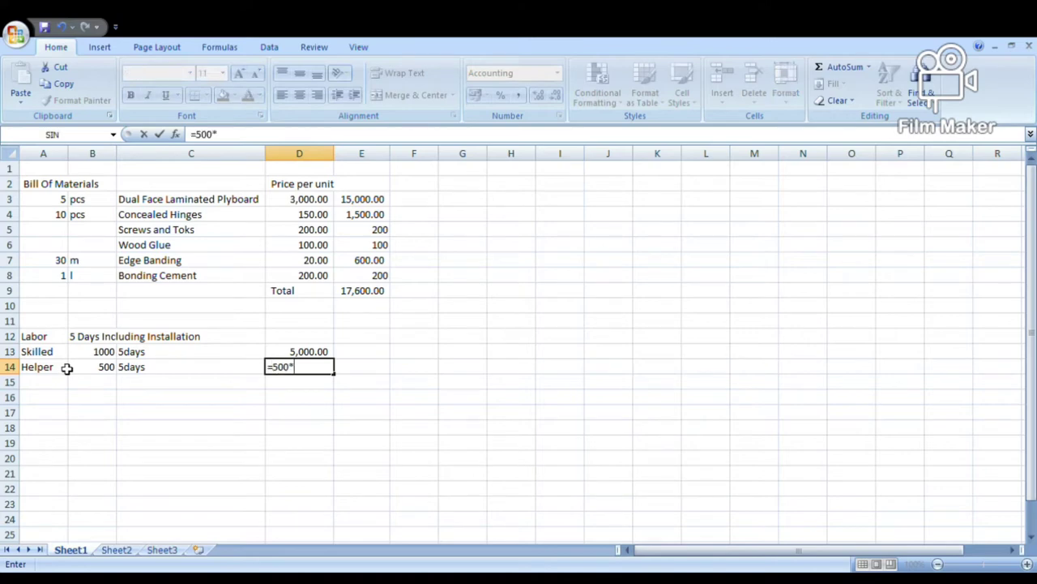
{"action": "key", "text": "Return"}
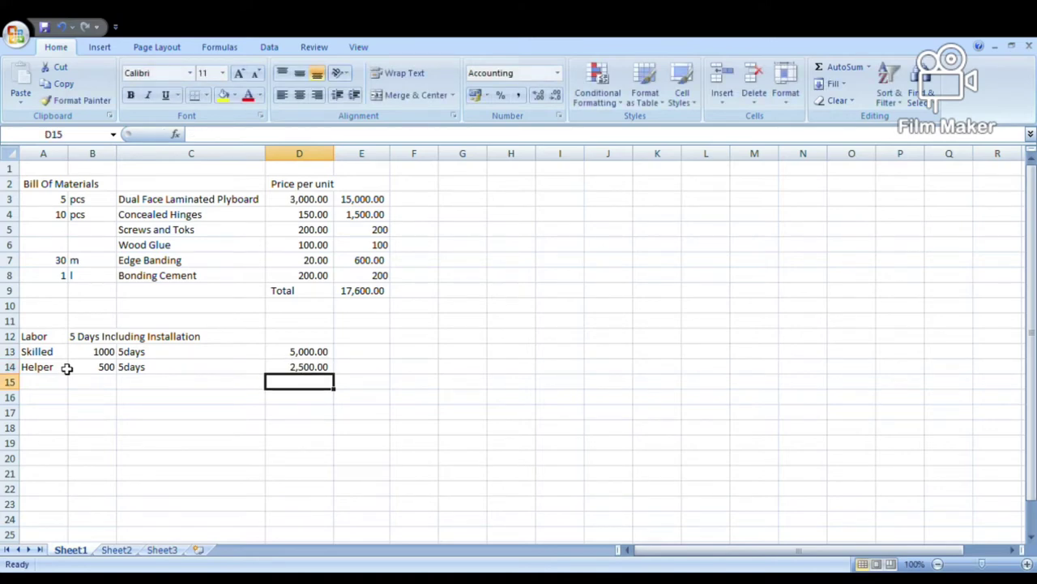
Enter the label "10% Electricity" in A16
{"action": "left_click", "coordinate": [47, 396]}
{"action": "type", "text": "Electricity"}
{"action": "key", "text": "Return"}
{"action": "left_click", "coordinate": [47, 397]}
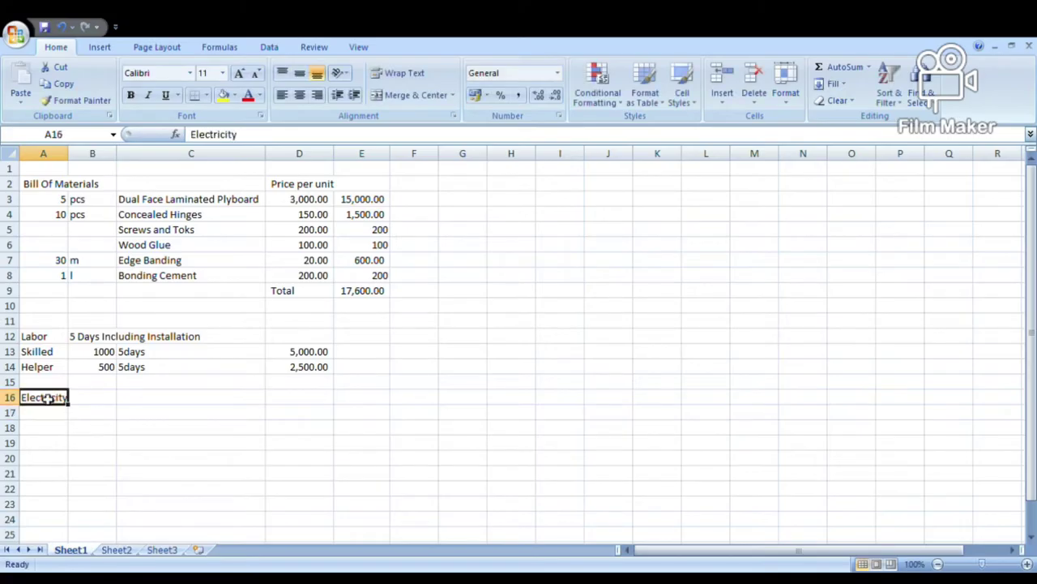
{"action": "type", "text": "20"}
{"action": "key", "text": "BackSpace"}
{"action": "key", "text": "BackSpace"}
{"action": "type", "text": "10% Electricity"}
Calculate the electricity cost in D16 as 10% of the materials total in E9
{"action": "key", "text": "Tab"}
{"action": "key", "text": "Tab"}
{"action": "key", "text": "Tab"}
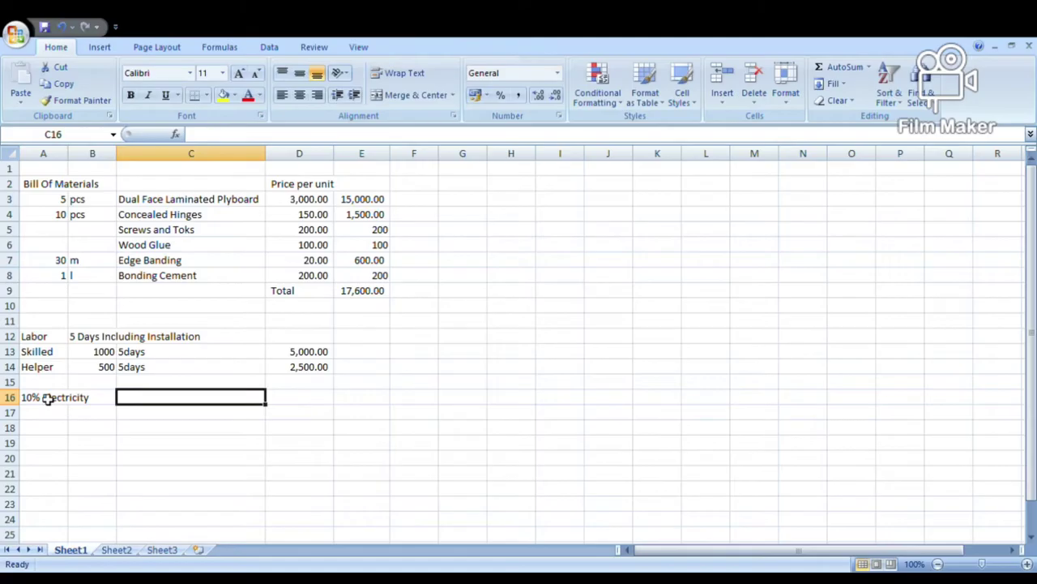
{"action": "type", "text": "="}
{"action": "key", "text": "Up"}
{"action": "key", "text": "Up"}
{"action": "key", "text": "Up"}
{"action": "key", "text": "Up"}
{"action": "key", "text": "Up"}
{"action": "key", "text": "Up"}
{"action": "key", "text": "Up"}
{"action": "key", "text": "Right"}
{"action": "type", "text": "*10%"}
{"action": "key", "text": "Return"}
Enter the label "10%Tools Depreciation" in A17
{"action": "key", "text": "Left"}
{"action": "key", "text": "Left"}
{"action": "key", "text": "Left"}
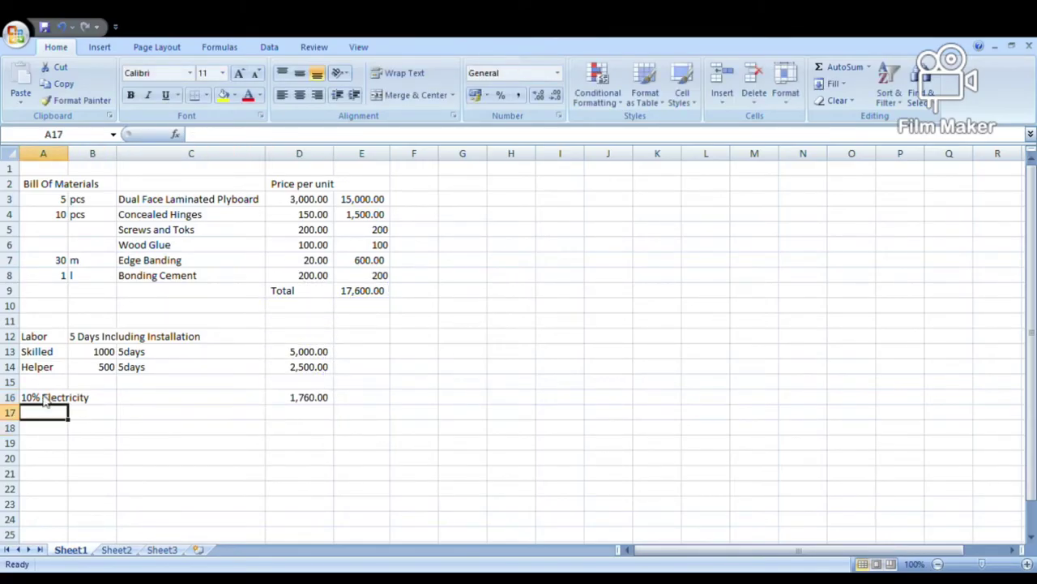
{"action": "type", "text": "Tools Depreciation"}
{"action": "key", "text": "ctrl+Return"}
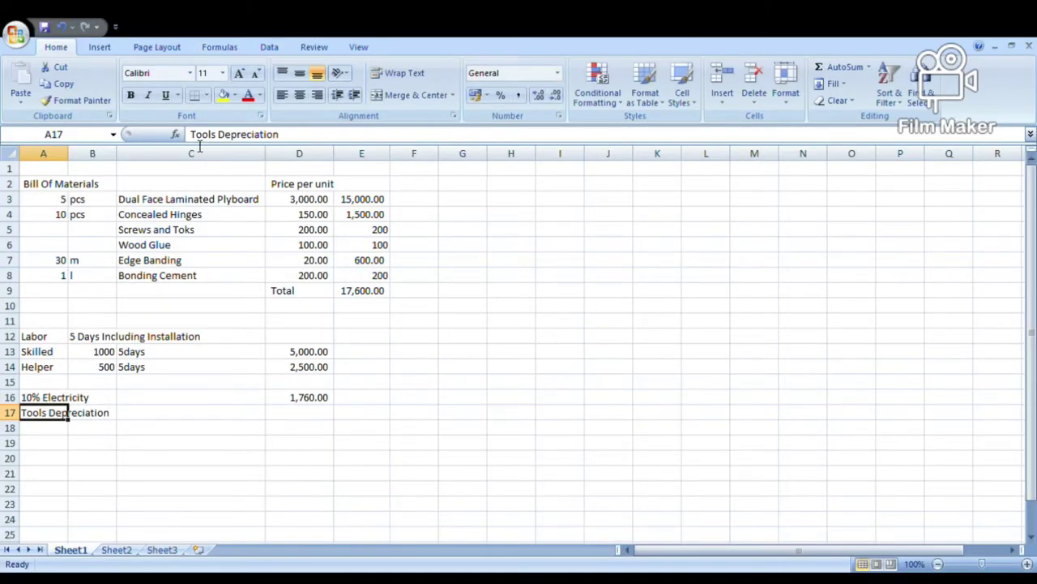
{"action": "left_click", "coordinate": [194, 141]}
{"action": "type", "text": "10%"}
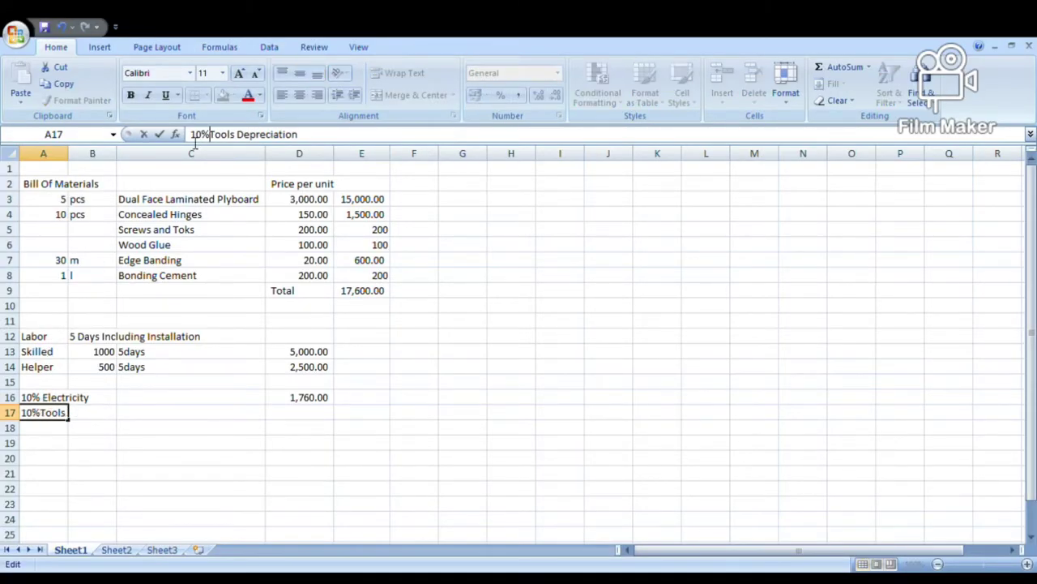
{"action": "left_click", "coordinate": [161, 413]}
Try fitting column A to its longest label, and restore its narrower width
{"action": "double_click", "coordinate": [69, 153]}
{"action": "left_click", "coordinate": [76, 154]}
{"action": "left_click", "coordinate": [232, 474]}
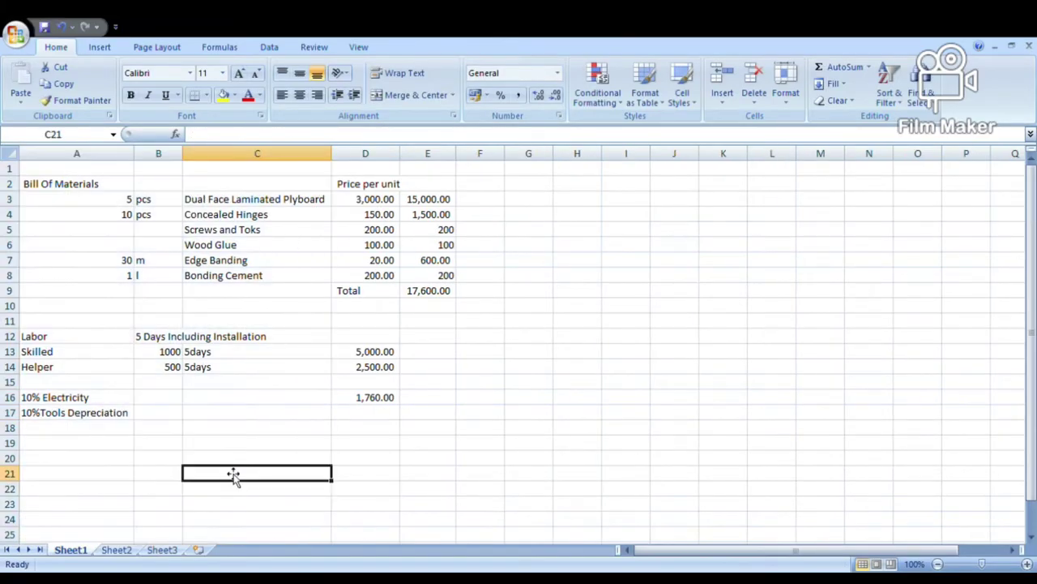
{"action": "left_click_drag", "start_coordinate": [135, 154], "coordinate": [69, 154]}
{"action": "left_click", "coordinate": [106, 418]}
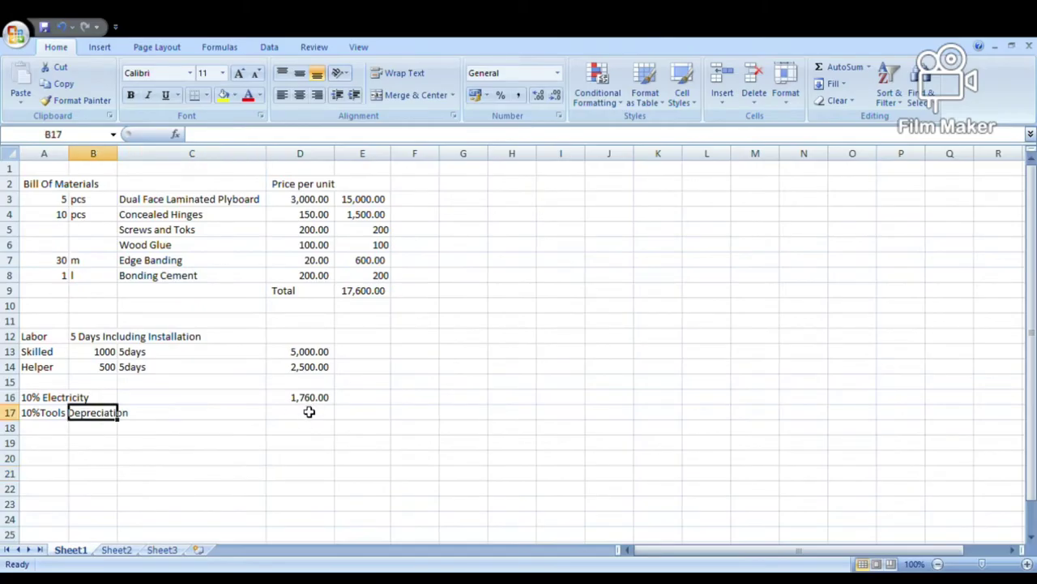
Calculate the tools depreciation in D17 as 10% of the materials total in E9
{"action": "left_click", "coordinate": [311, 413]}
{"action": "type", "text": "="}
{"action": "key", "text": "Up"}
{"action": "key", "text": "Up"}
{"action": "key", "text": "Up"}
{"action": "key", "text": "Up"}
{"action": "key", "text": "Up"}
{"action": "key", "text": "Up"}
{"action": "key", "text": "Up"}
{"action": "key", "text": "Up"}
{"action": "key", "text": "Right"}
{"action": "type", "text": "*10%"}
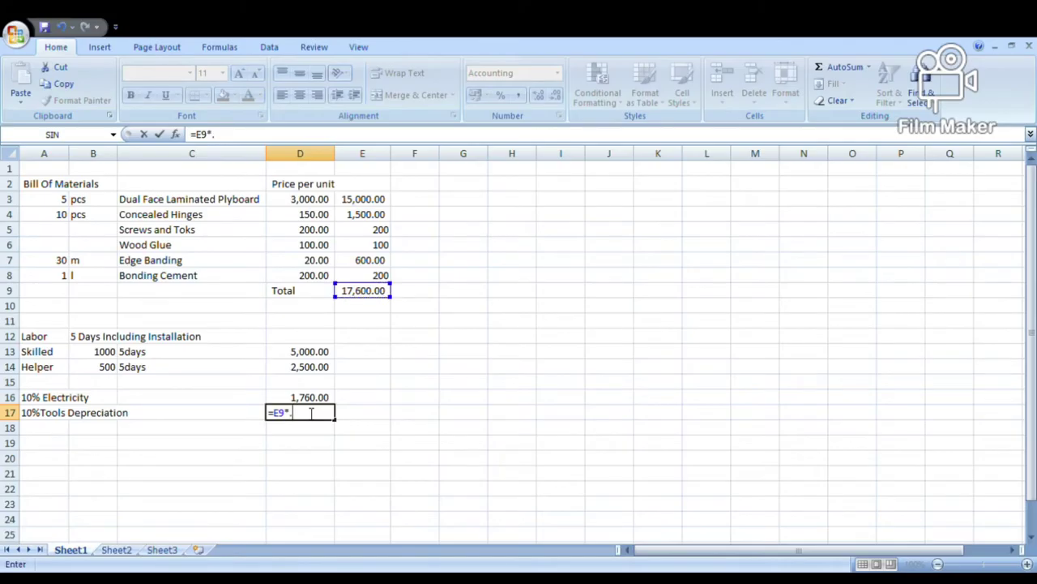
{"action": "key", "text": "Return"}
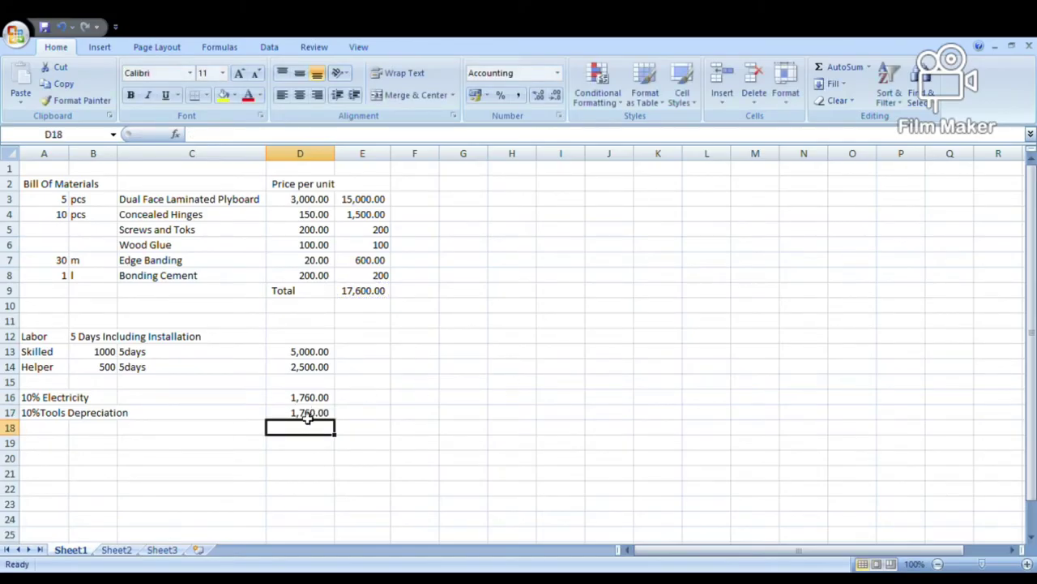
Add the skilled and helper labor costs from D13 and D14 in E14
{"action": "left_click", "coordinate": [364, 368]}
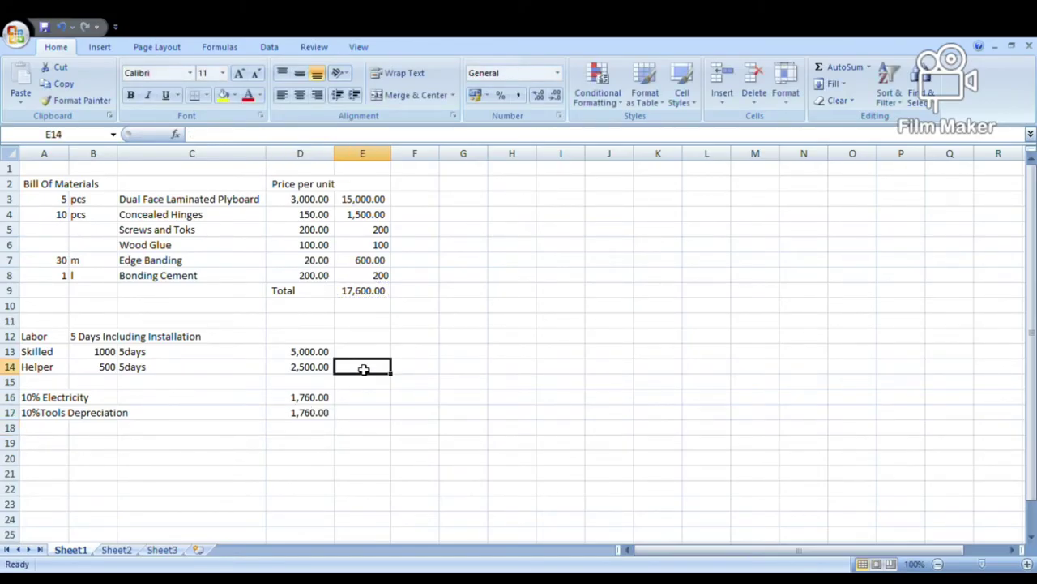
{"action": "type", "text": "="}
{"action": "key", "text": "Left"}
{"action": "key", "text": "Up"}
{"action": "type", "text": "+"}
{"action": "key", "text": "Left"}
{"action": "key", "text": "Return"}
Add the tools depreciation and electricity costs from D17 and D16 in E17
{"action": "left_click", "coordinate": [372, 417]}
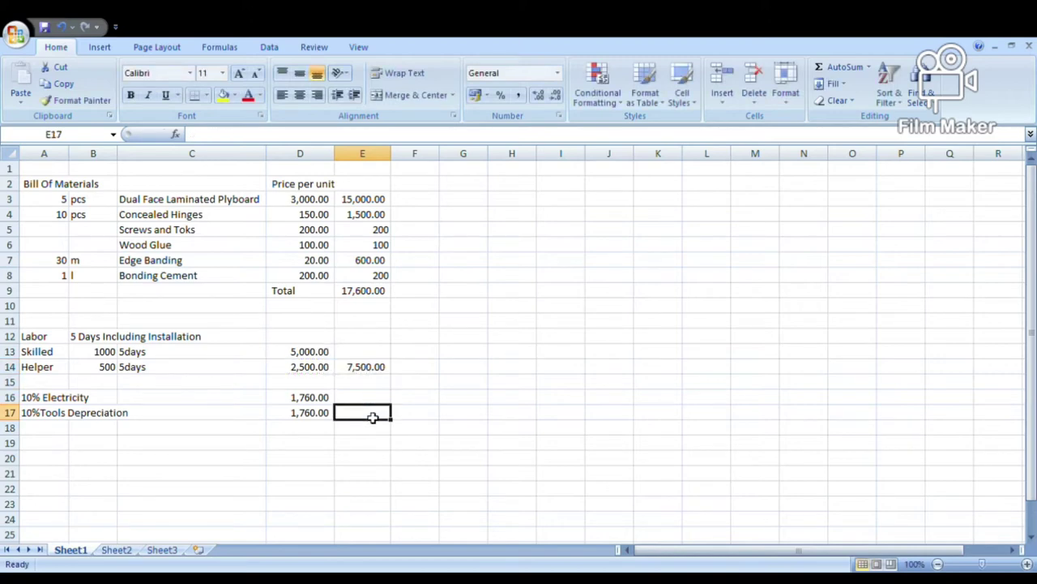
{"action": "type", "text": "="}
{"action": "key", "text": "Left"}
{"action": "type", "text": "+"}
{"action": "key", "text": "Left"}
{"action": "key", "text": "Up"}
{"action": "key", "text": "Return"}
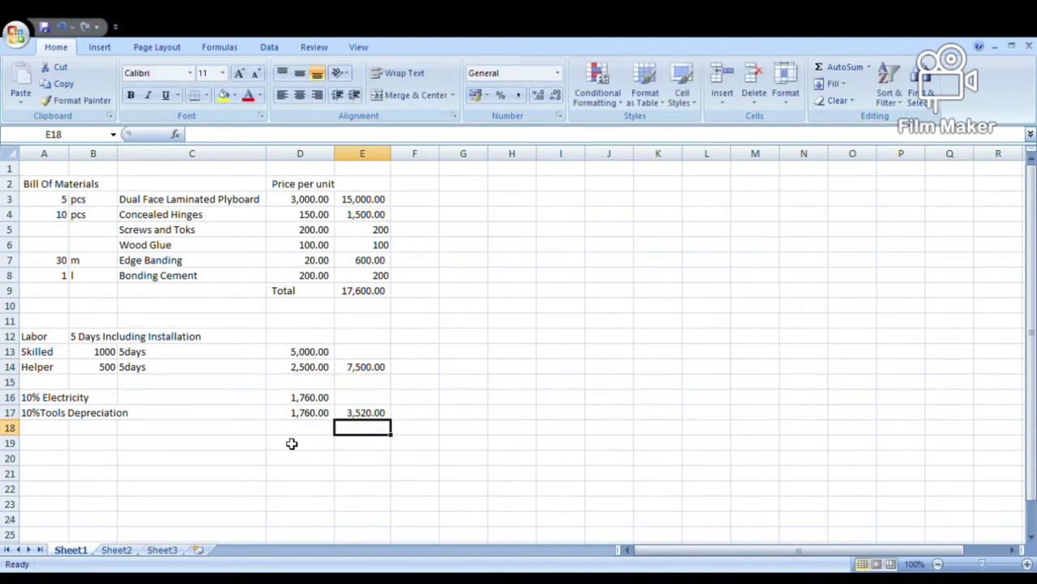
{"action": "left_click", "coordinate": [53, 433]}
{"action": "left_click", "coordinate": [46, 443]}
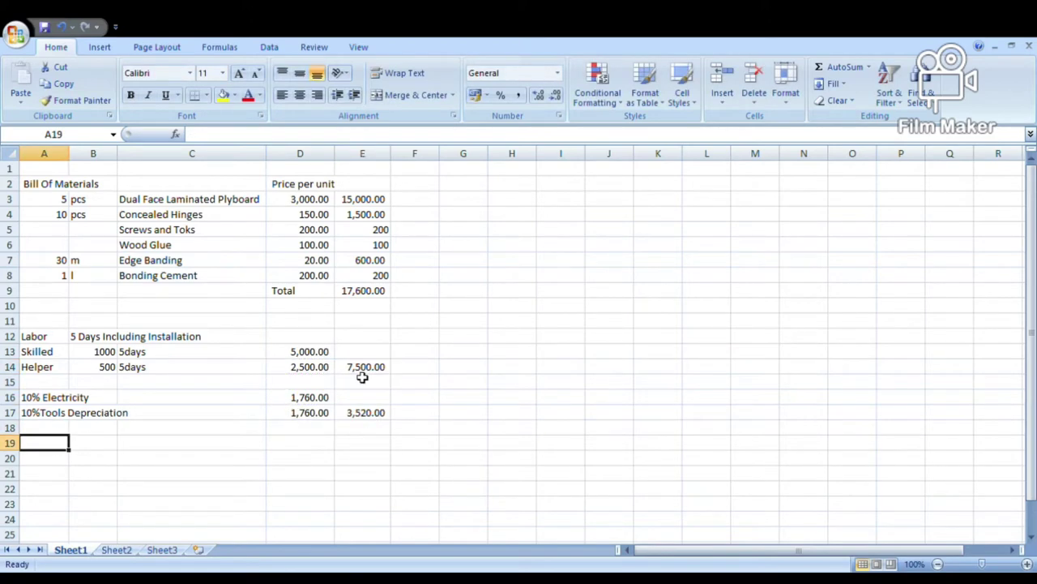
{"action": "left_click", "coordinate": [422, 414]}
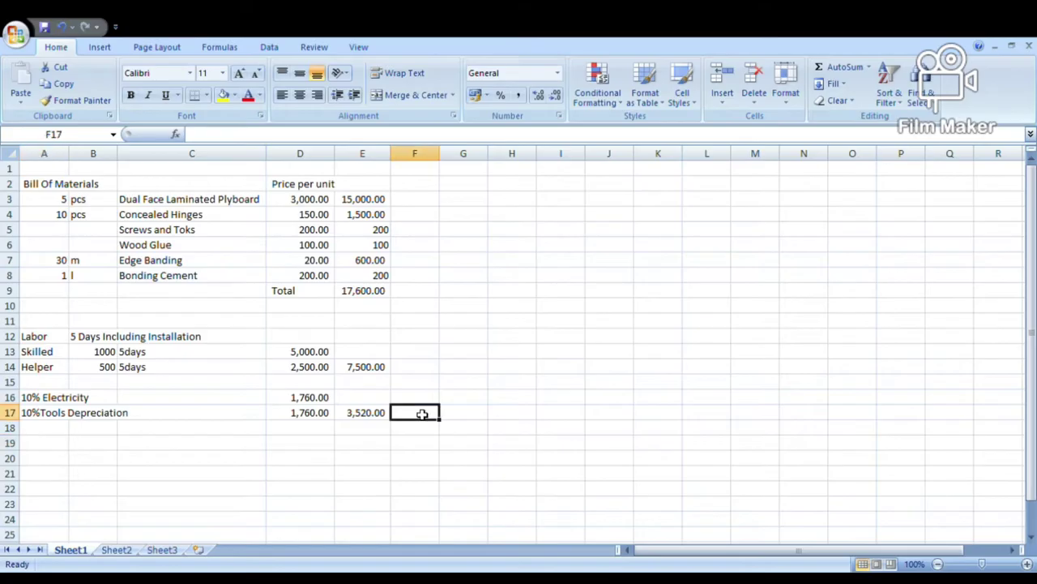
{"action": "left_click", "coordinate": [37, 429]}
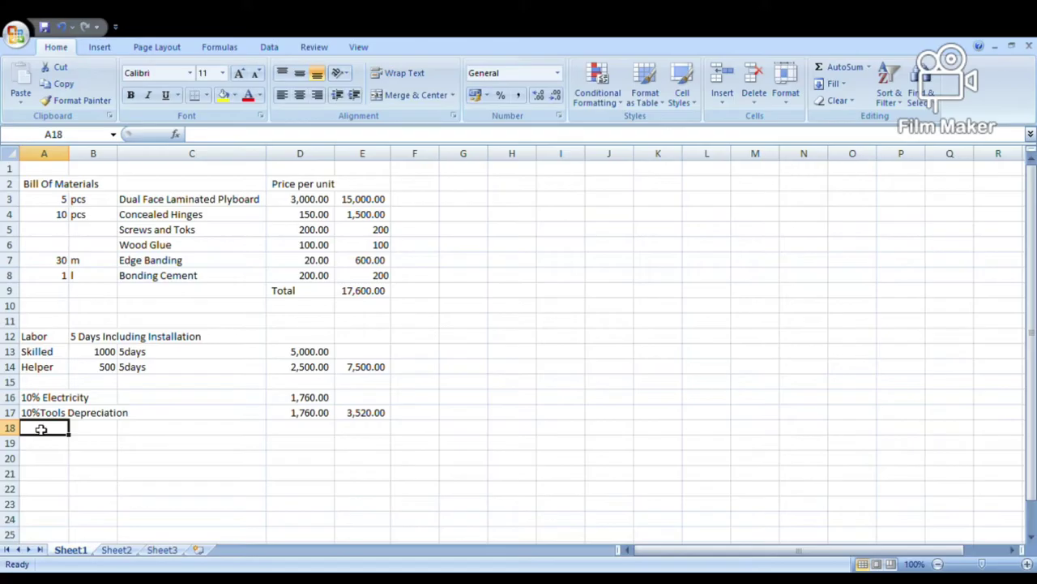
{"action": "key", "text": "Down"}
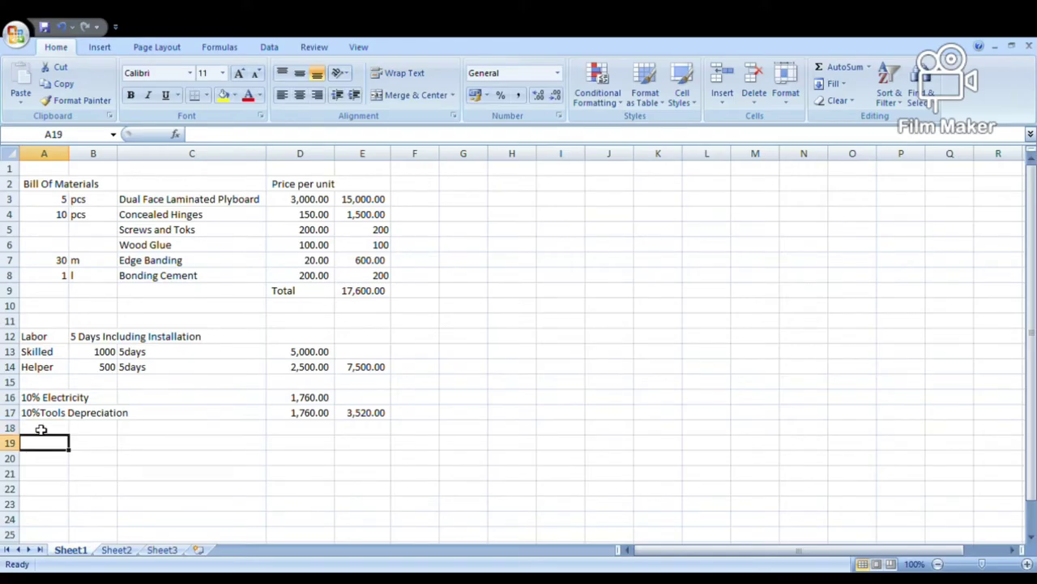
Enter the column heading Total in F2
{"action": "left_click", "coordinate": [422, 187]}
{"action": "type", "text": "Total"}
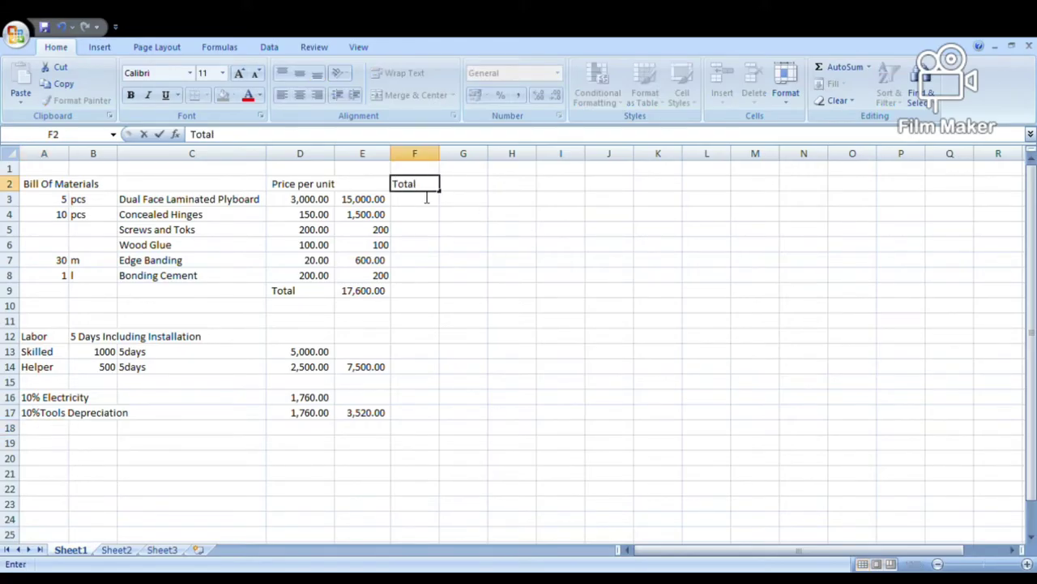
{"action": "key", "text": "Tab"}
Add the materials total in E9, the labor total in E14 and the electricity and depreciation total in E17 in F17
{"action": "key", "text": "Down"}
{"action": "key", "text": "Down"}
{"action": "key", "text": "Down"}
{"action": "key", "text": "Down"}
{"action": "key", "text": "Down"}
{"action": "key", "text": "Down"}
{"action": "key", "text": "Down"}
{"action": "key", "text": "Down"}
{"action": "key", "text": "Down"}
{"action": "key", "text": "Down"}
{"action": "key", "text": "Down"}
{"action": "key", "text": "Down"}
{"action": "key", "text": "Down"}
{"action": "key", "text": "Down"}
{"action": "key", "text": "Down"}
{"action": "key", "text": "Left"}
{"action": "type", "text": "="}
{"action": "key", "text": "Up"}
{"action": "key", "text": "Up"}
{"action": "key", "text": "Up"}
{"action": "key", "text": "Up"}
{"action": "key", "text": "Up"}
{"action": "key", "text": "Up"}
{"action": "key", "text": "Up"}
{"action": "key", "text": "Up"}
{"action": "key", "text": "Left"}
{"action": "type", "text": "+"}
{"action": "key", "text": "Up"}
{"action": "key", "text": "Up"}
{"action": "key", "text": "Up"}
{"action": "key", "text": "Left"}
{"action": "type", "text": "+"}
{"action": "key", "text": "Down"}
{"action": "key", "text": "Left"}
{"action": "key", "text": "Up"}
{"action": "key", "text": "Return"}
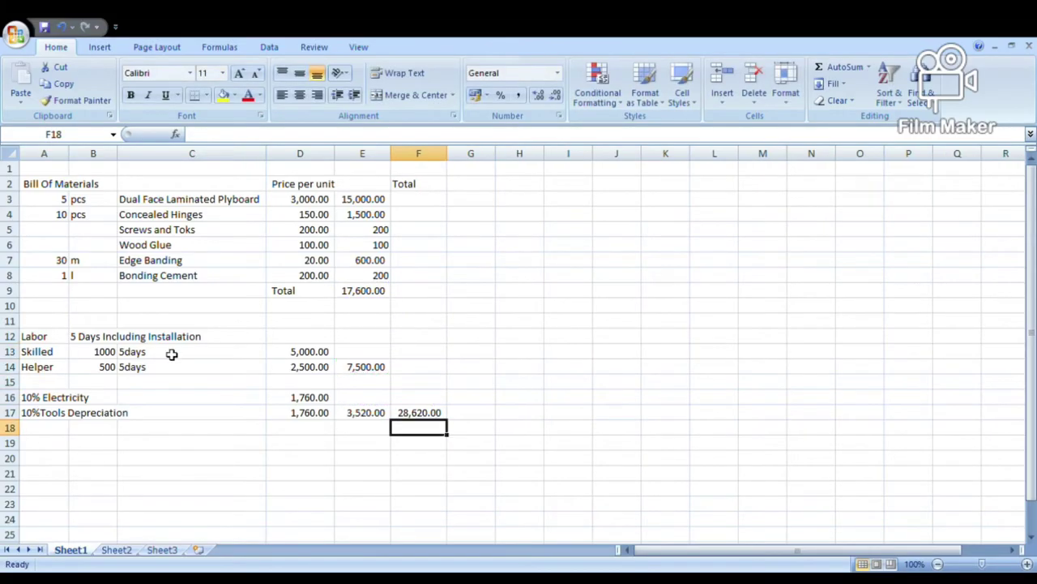
{"action": "left_click", "coordinate": [62, 431]}
{"action": "type", "text": "Di"}
{"action": "type", "text": "livery"}
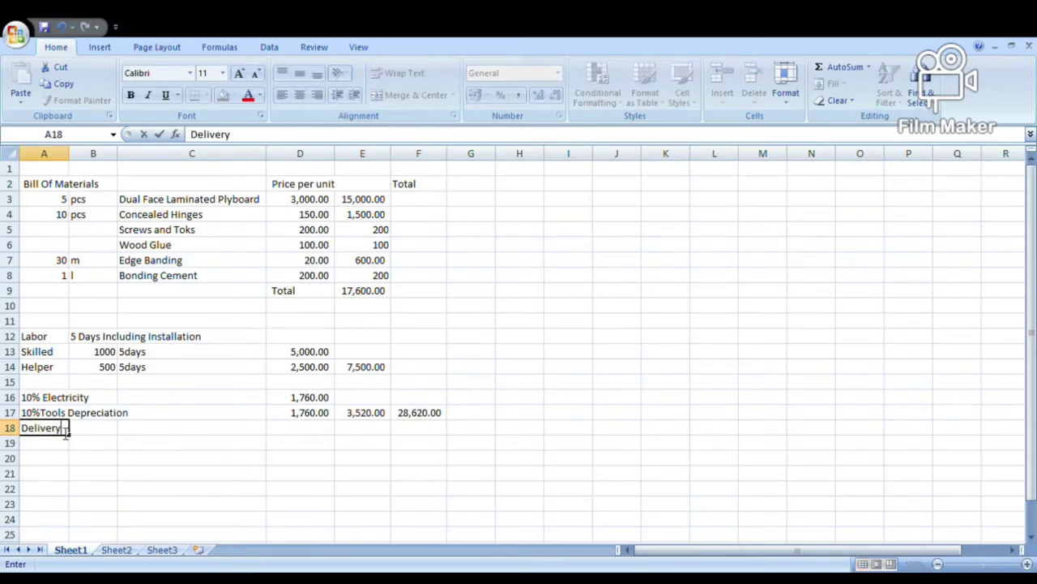
{"action": "type", "text": " Fee"}
{"action": "key", "text": "Right"}
{"action": "key", "text": "Right"}
{"action": "key", "text": "Right"}
{"action": "key", "text": "Right"}
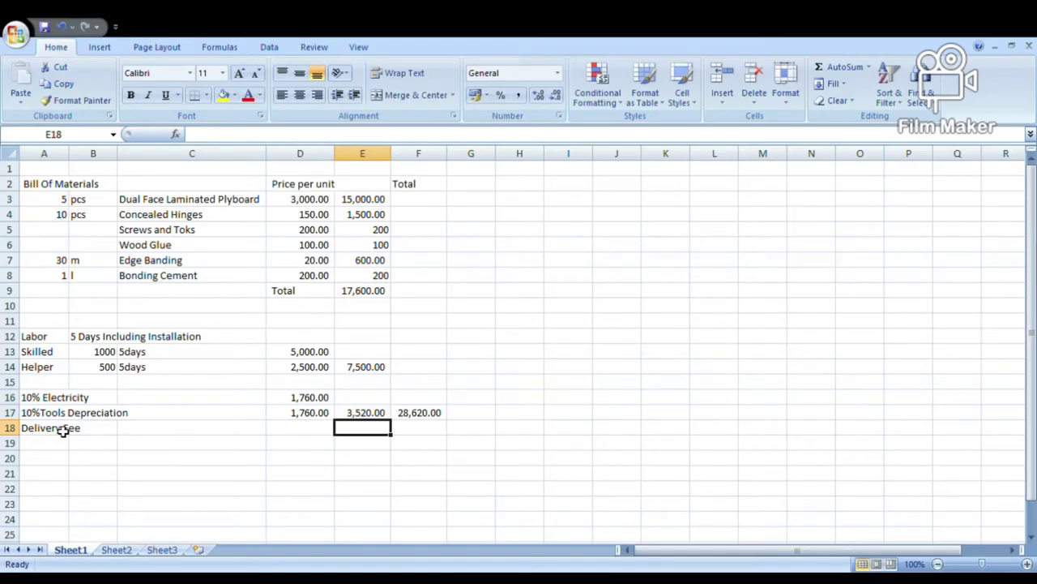
{"action": "key", "text": "Left"}
{"action": "key", "text": "Left"}
{"action": "key", "text": "Left"}
{"action": "key", "text": "Left"}
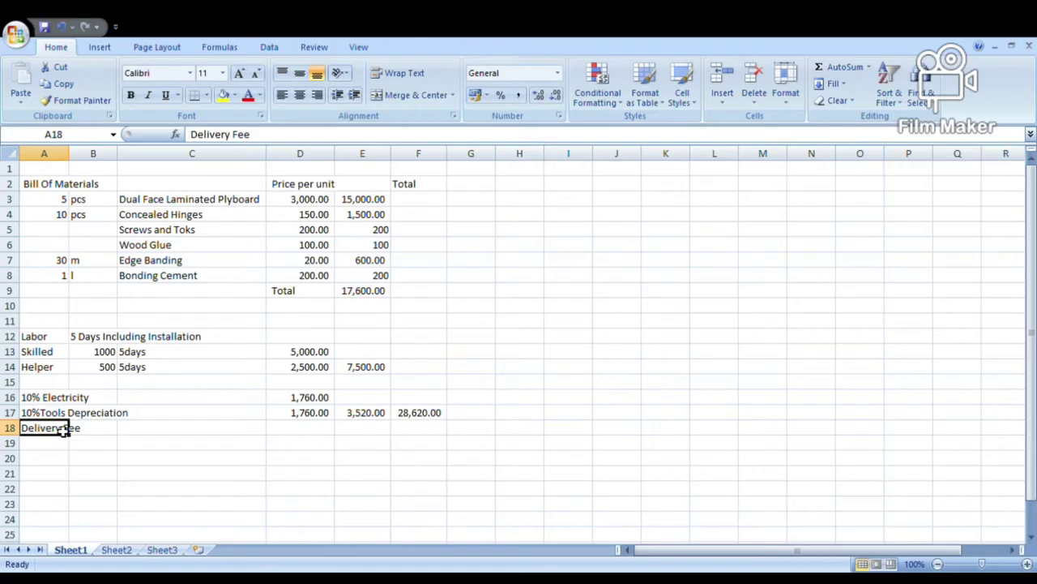
{"action": "key", "text": "Delete"}
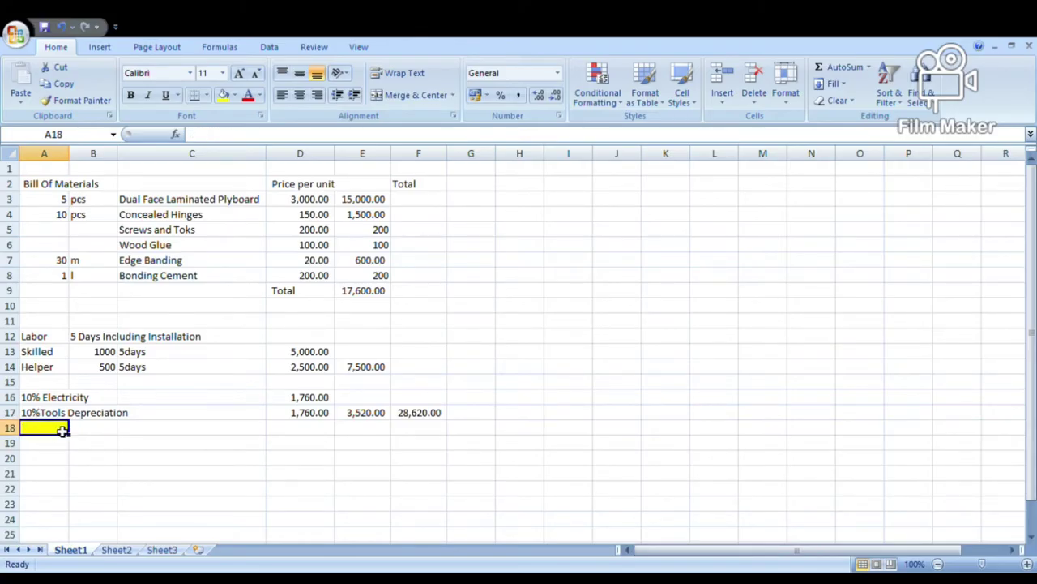
{"action": "key", "text": "ctrl+z"}
Label row 18 with 30% in A18 and Profit in B18
{"action": "type", "text": "30"}
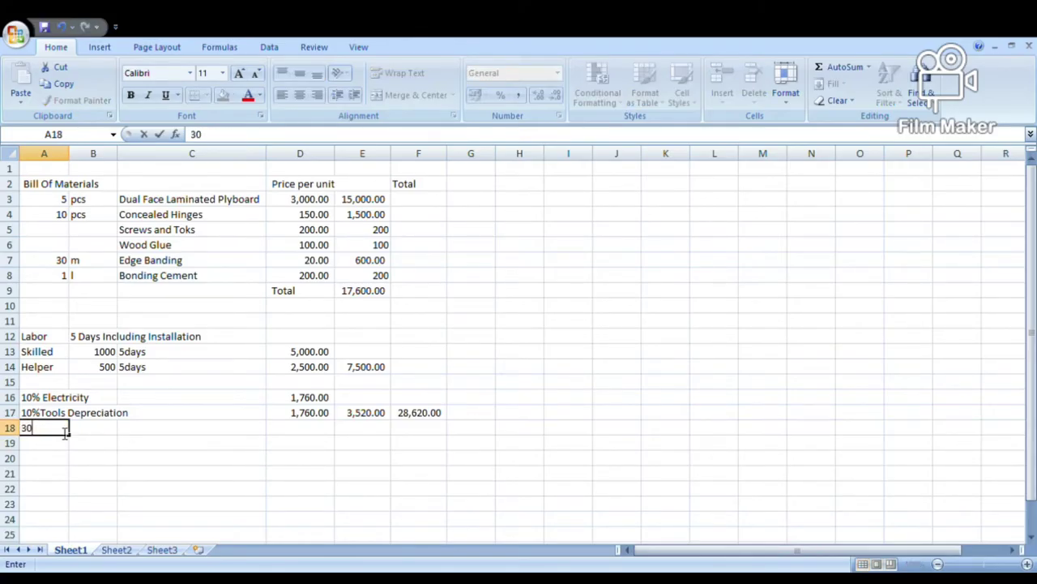
{"action": "type", "text": "%"}
{"action": "key", "text": "Tab"}
{"action": "type", "text": "Pr"}
{"action": "key", "text": "Tab"}
{"action": "key", "text": "Tab"}
{"action": "key", "text": "Tab"}
{"action": "key", "text": "Tab"}
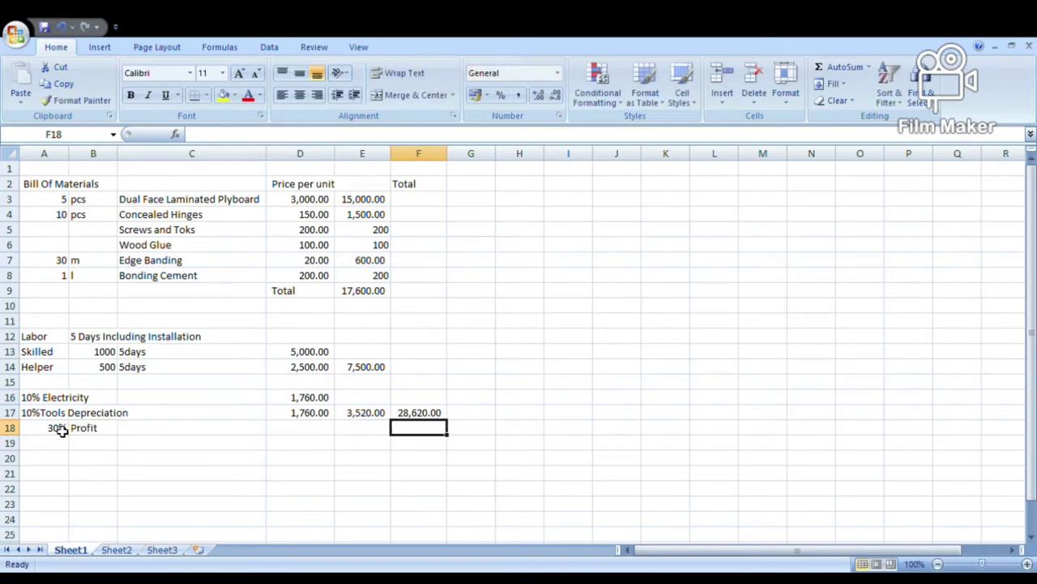
Calculate the profit in F18 as F17 multiplied by 0.3
{"action": "type", "text": "="}
{"action": "key", "text": "Up"}
{"action": "type", "text": "*.3"}
{"action": "key", "text": "Return"}
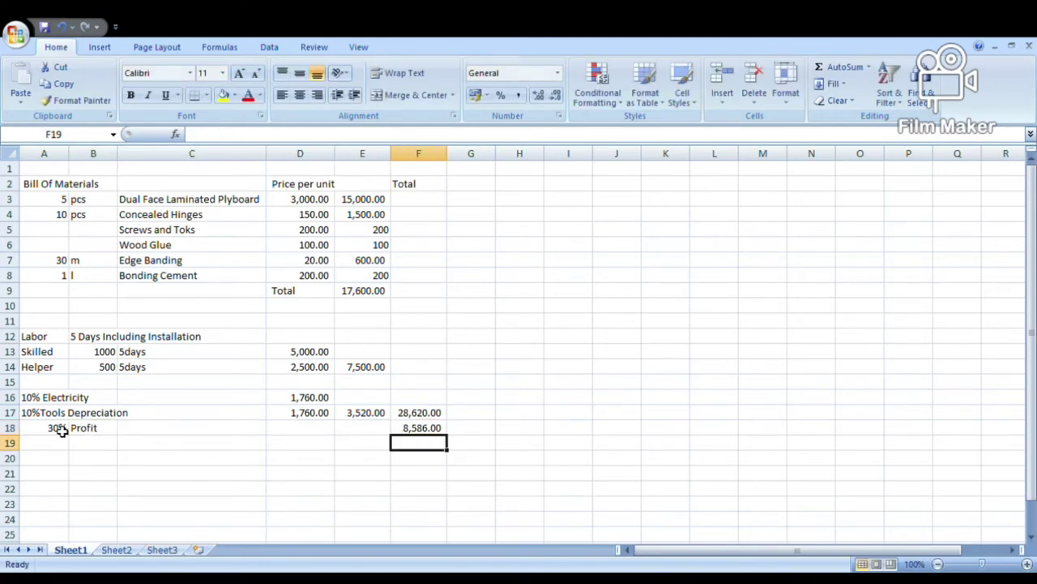
{"action": "left_click", "coordinate": [362, 448]}
{"action": "left_click", "coordinate": [410, 442]}
{"action": "left_click", "coordinate": [413, 432]}
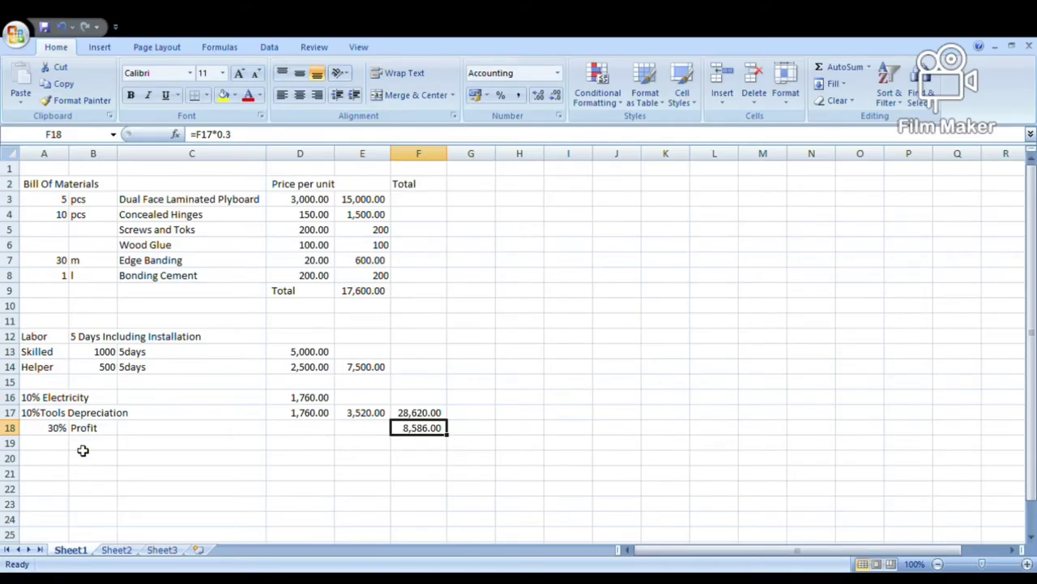
{"action": "left_click", "coordinate": [426, 447]}
{"action": "left_click", "coordinate": [425, 432]}
Add a Mobilization row with its label in A19 and a cost of 3000 in F19
{"action": "left_click", "coordinate": [62, 448]}
{"action": "type", "text": "Mobilization"}
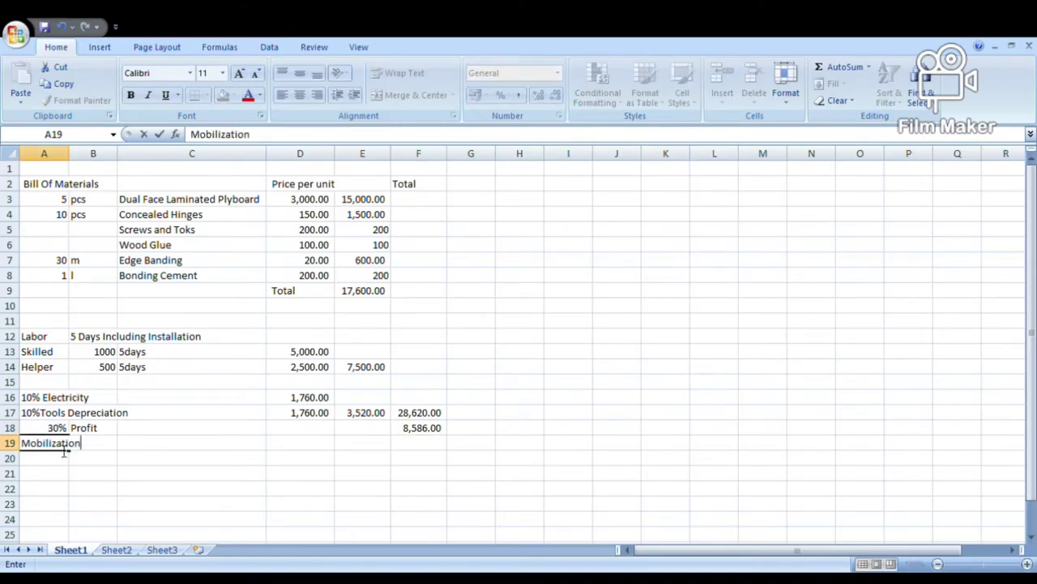
{"action": "key", "text": "Return"}
{"action": "key", "text": "Right"}
{"action": "key", "text": "Right"}
{"action": "key", "text": "Right"}
{"action": "key", "text": "Right"}
{"action": "key", "text": "Right"}
{"action": "key", "text": "Up"}
{"action": "type", "text": "3000"}
{"action": "key", "text": "Return"}
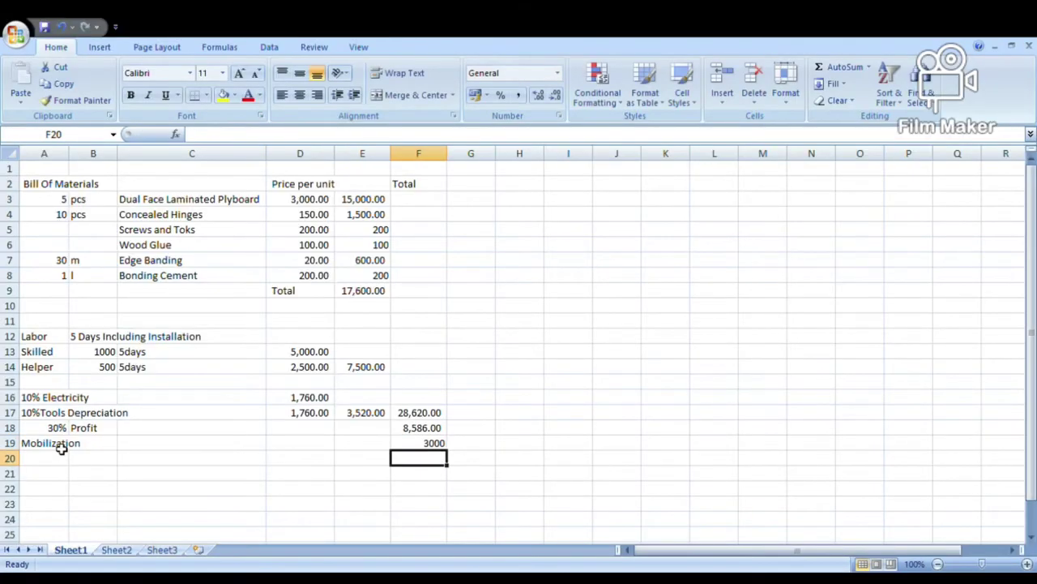
Apply the comma number style to all of column F
{"action": "left_click", "coordinate": [419, 153]}
{"action": "left_click", "coordinate": [519, 95]}
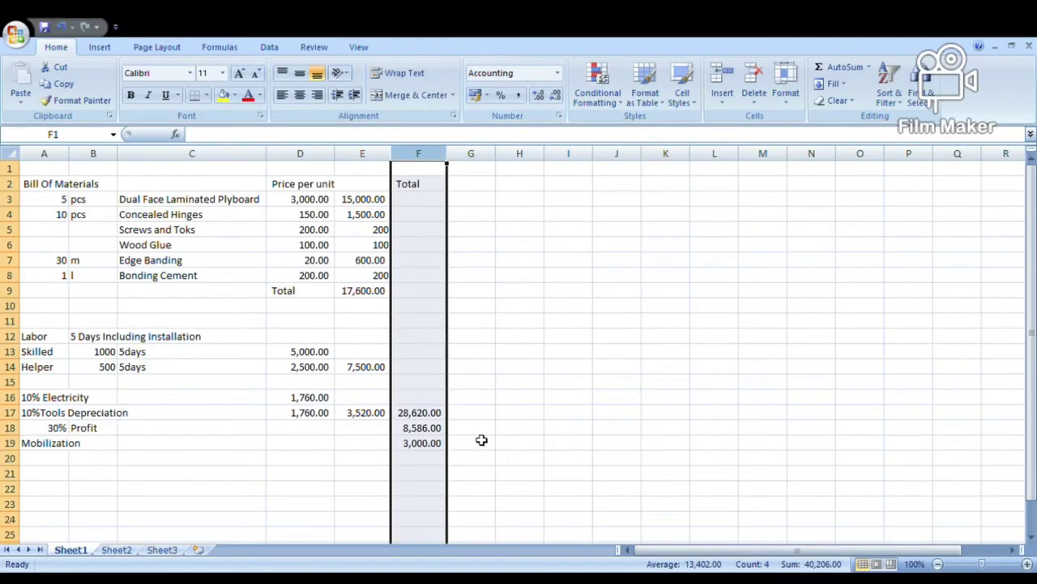
{"action": "left_click", "coordinate": [470, 459]}
{"action": "left_click", "coordinate": [431, 462]}
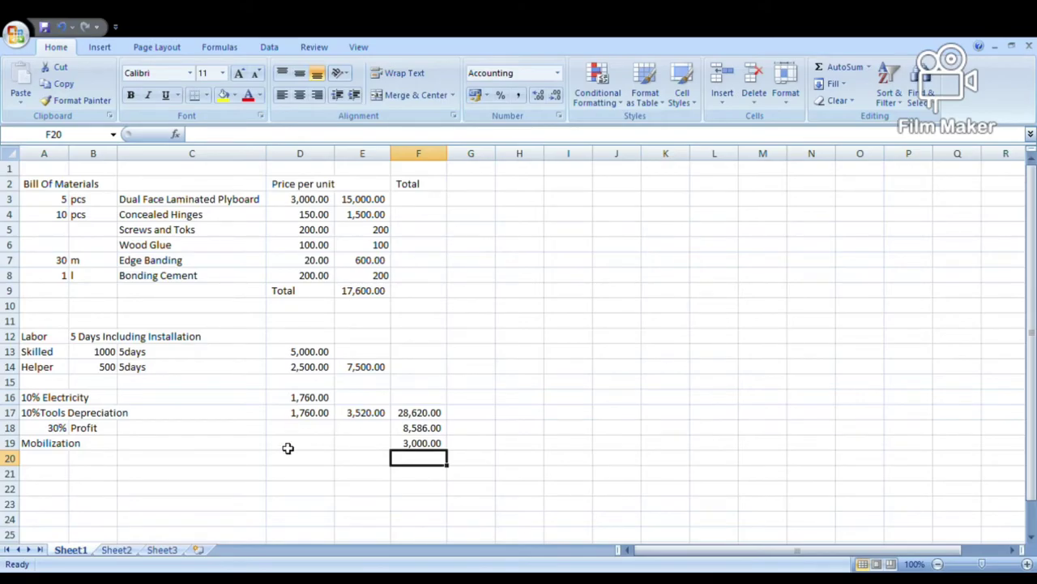
Add a Delivery Fee row with its label in A20 and a cost of 2000 in F20
{"action": "left_click", "coordinate": [50, 461]}
{"action": "type", "text": "Delivery Fee"}
{"action": "key", "text": "Tab"}
{"action": "key", "text": "Tab"}
{"action": "key", "text": "Tab"}
{"action": "key", "text": "Tab"}
{"action": "key", "text": "Tab"}
{"action": "type", "text": "2000"}
{"action": "key", "text": "Return"}
Enter the label 10% Misc. in A21
{"action": "key", "text": "Left"}
{"action": "key", "text": "Left"}
{"action": "key", "text": "Left"}
{"action": "key", "text": "Left"}
{"action": "key", "text": "Left"}
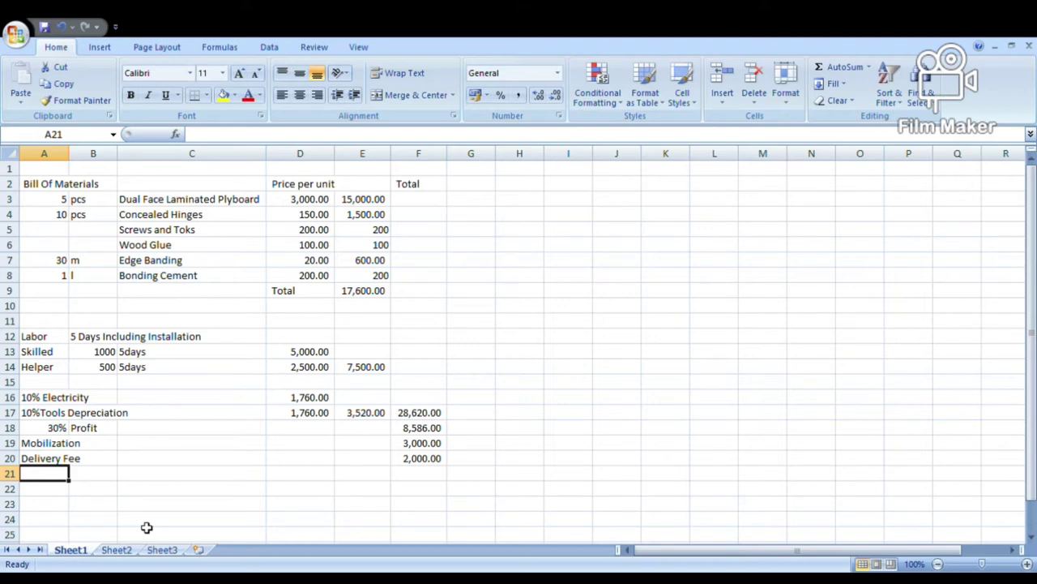
{"action": "type", "text": "Mi"}
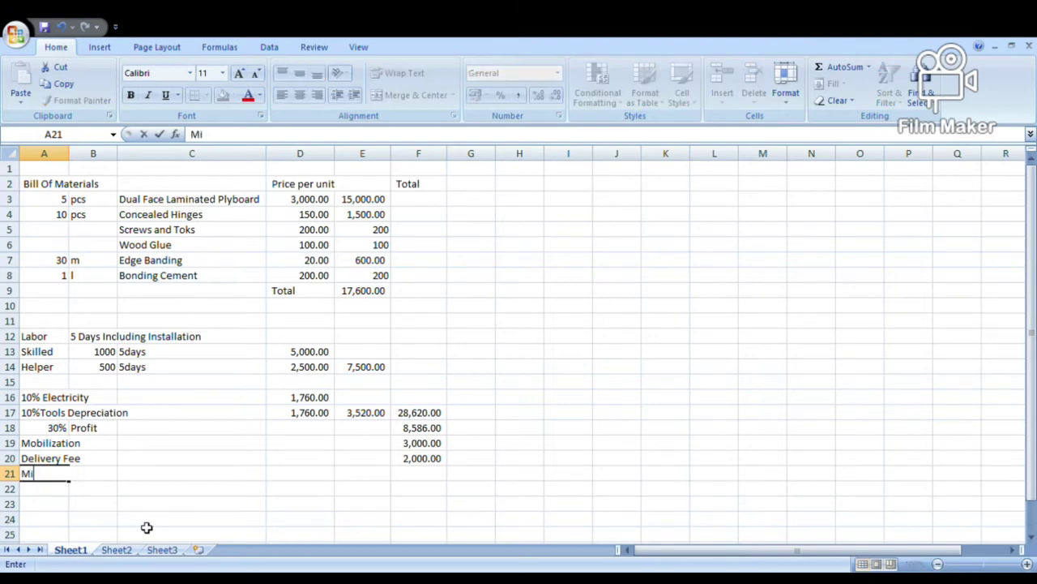
{"action": "key", "text": "BackSpace"}
{"action": "key", "text": "BackSpace"}
{"action": "type", "text": "10% Misce"}
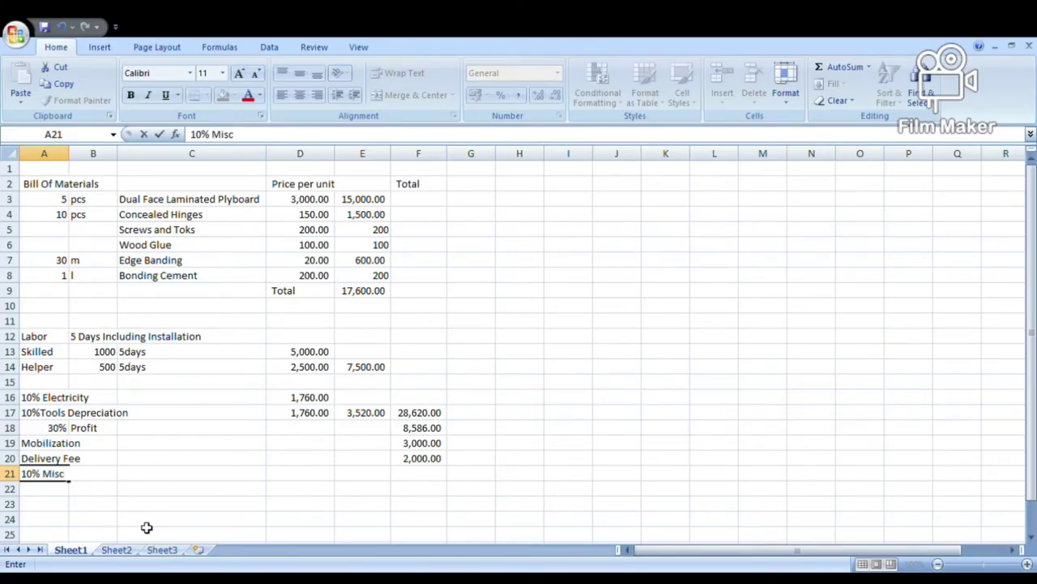
Calculate the miscellaneous cost in F21 as 10% of the materials total in E9
{"action": "key", "text": "Right"}
{"action": "key", "text": "Right"}
{"action": "key", "text": "Right"}
{"action": "key", "text": "Right"}
{"action": "key", "text": "Right"}
{"action": "type", "text": "="}
{"action": "key", "text": "Up"}
{"action": "key", "text": "Up"}
{"action": "key", "text": "Up"}
{"action": "key", "text": "Up"}
{"action": "key", "text": "Up"}
{"action": "key", "text": "Up"}
{"action": "key", "text": "Up"}
{"action": "key", "text": "Up"}
{"action": "key", "text": "Up"}
{"action": "key", "text": "Up"}
{"action": "key", "text": "Up"}
{"action": "key", "text": "Up"}
{"action": "key", "text": "Left"}
{"action": "type", "text": "*.1"}
{"action": "key", "text": "Return"}
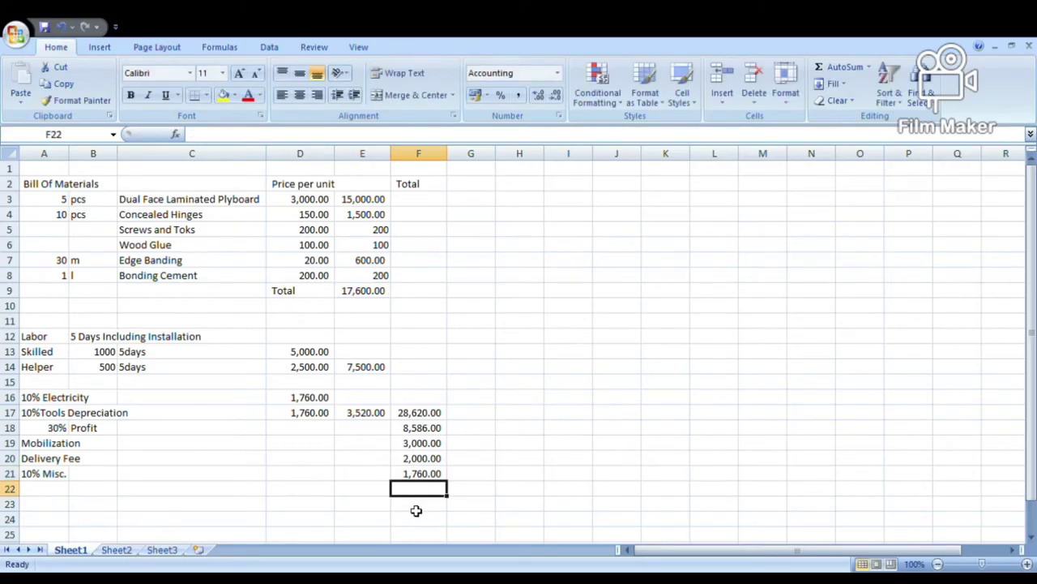
Sum the subtotal, profit, mobilization, delivery and miscellaneous amounts in F22 with the formula =F17+F18+F19+F20+F21
{"action": "type", "text": "="}
{"action": "key", "text": "Up"}
{"action": "key", "text": "Up"}
{"action": "key", "text": "Up"}
{"action": "key", "text": "Up"}
{"action": "key", "text": "Up"}
{"action": "type", "text": "+"}
{"action": "key", "text": "Up"}
{"action": "key", "text": "Up"}
{"action": "key", "text": "Up"}
{"action": "key", "text": "Up"}
{"action": "type", "text": "+"}
{"action": "key", "text": "Up"}
{"action": "key", "text": "Up"}
{"action": "key", "text": "Up"}
{"action": "type", "text": "+"}
{"action": "key", "text": "Up"}
{"action": "key", "text": "Up"}
{"action": "type", "text": "+"}
{"action": "key", "text": "Up"}
{"action": "key", "text": "Return"}
{"action": "key", "text": "Up"}
{"action": "key", "text": "Left"}
{"action": "left_click", "coordinate": [418, 509]}
{"action": "left_click", "coordinate": [475, 494]}
{"action": "left_click", "coordinate": [428, 491]}
Enter the label Grand Total in D22
{"action": "left_click", "coordinate": [308, 489]}
{"action": "type", "text": "Grand"}
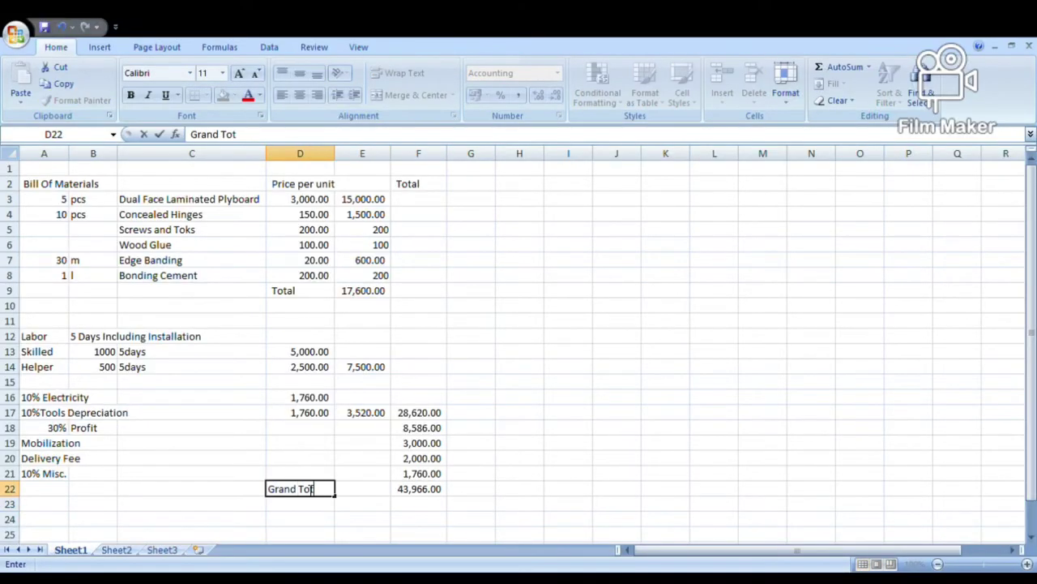
{"action": "type", "text": " Total"}
{"action": "left_click", "coordinate": [387, 514]}
Make the Grand Total label and amount in D22:F22 bold
{"action": "left_click_drag", "start_coordinate": [418, 488], "coordinate": [329, 491]}
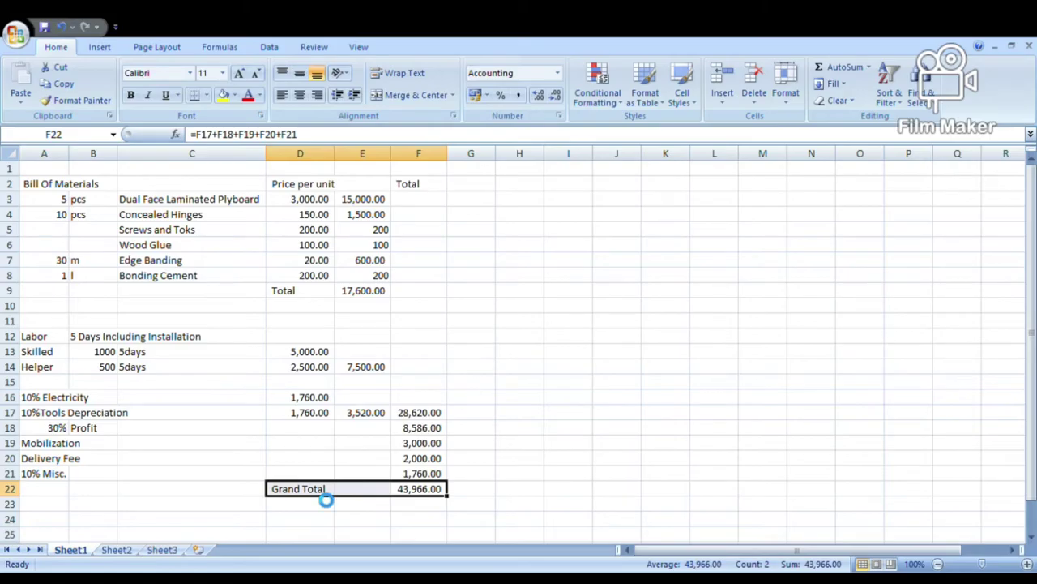
{"action": "key", "text": "ctrl+b"}
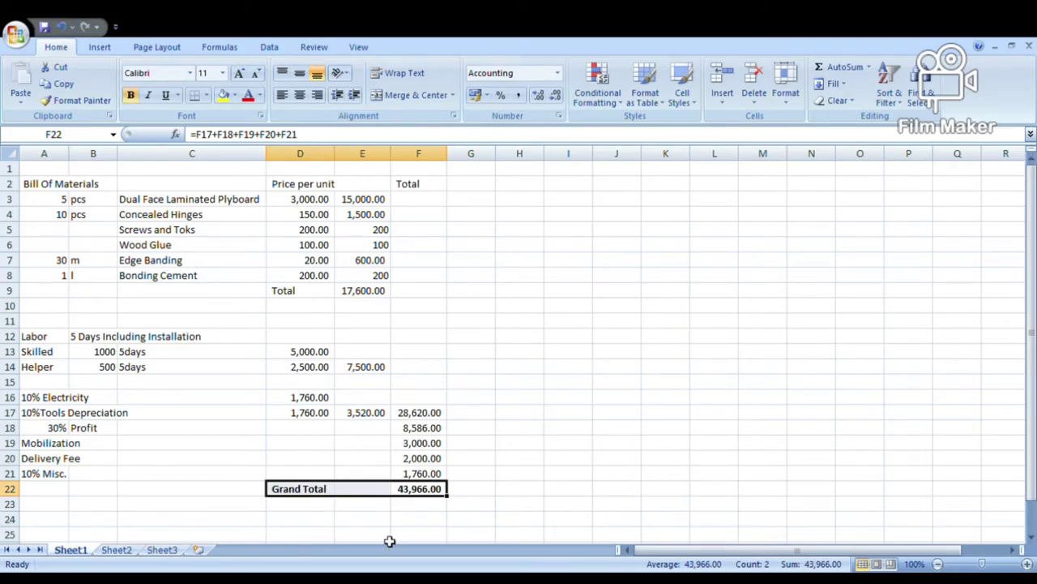
{"action": "left_click", "coordinate": [365, 521]}
{"action": "left_click", "coordinate": [356, 489]}
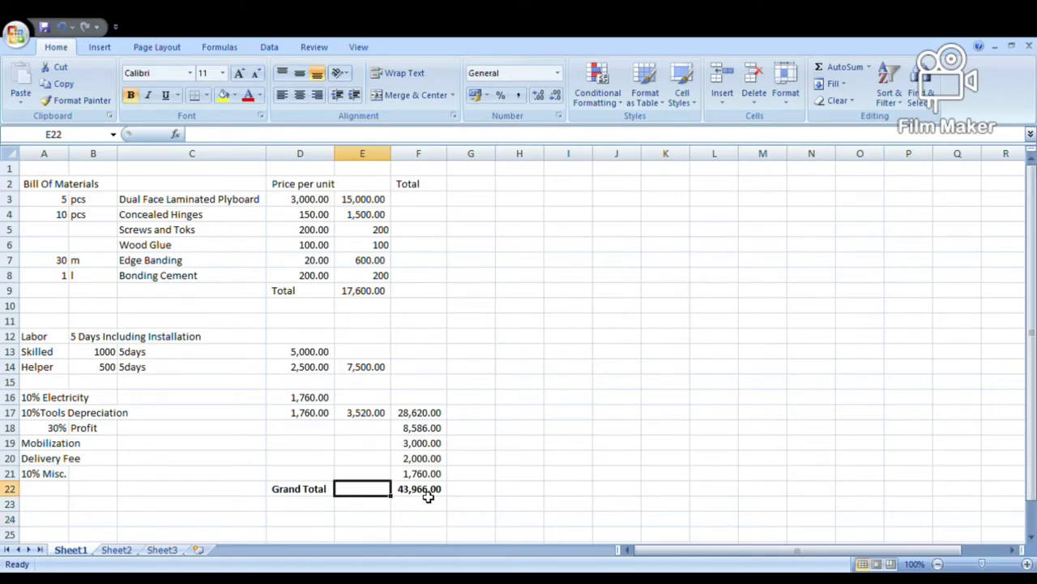
Apply a thick box border around the Grand Total cells D22:F22
{"action": "left_click_drag", "start_coordinate": [427, 494], "coordinate": [325, 489]}
{"action": "left_click", "coordinate": [208, 97]}
{"action": "left_click", "coordinate": [216, 244]}
{"action": "left_click", "coordinate": [542, 429]}
{"action": "left_click", "coordinate": [100, 47]}
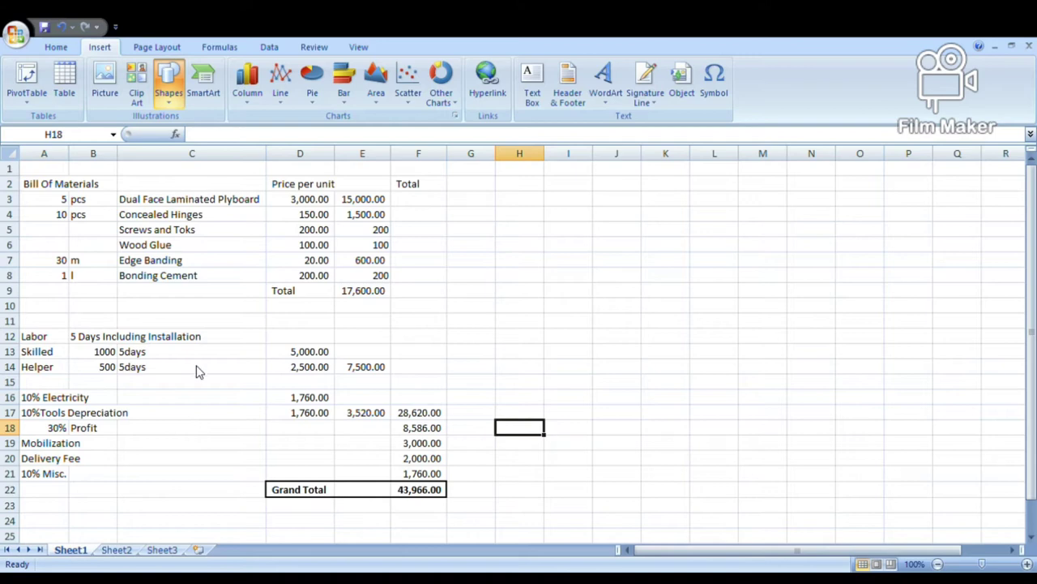
{"action": "left_click", "coordinate": [216, 136]}
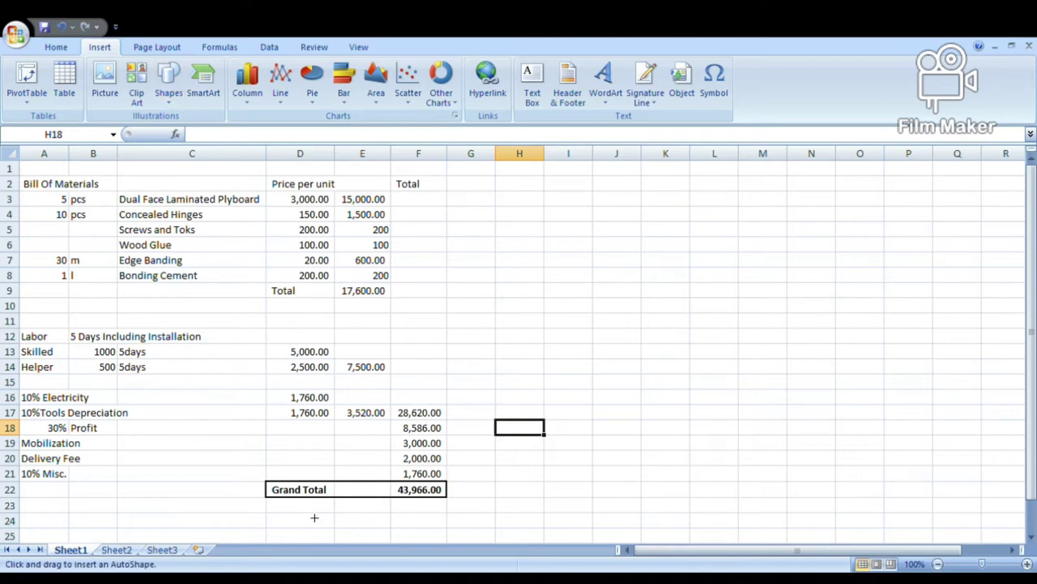
{"action": "left_click", "coordinate": [308, 510]}
{"action": "key", "text": "Delete"}
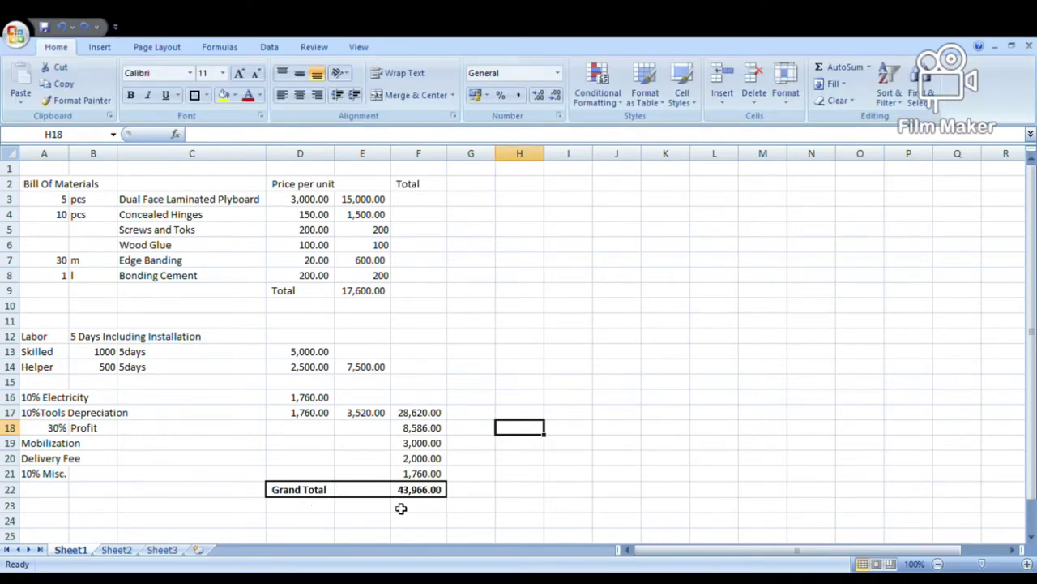